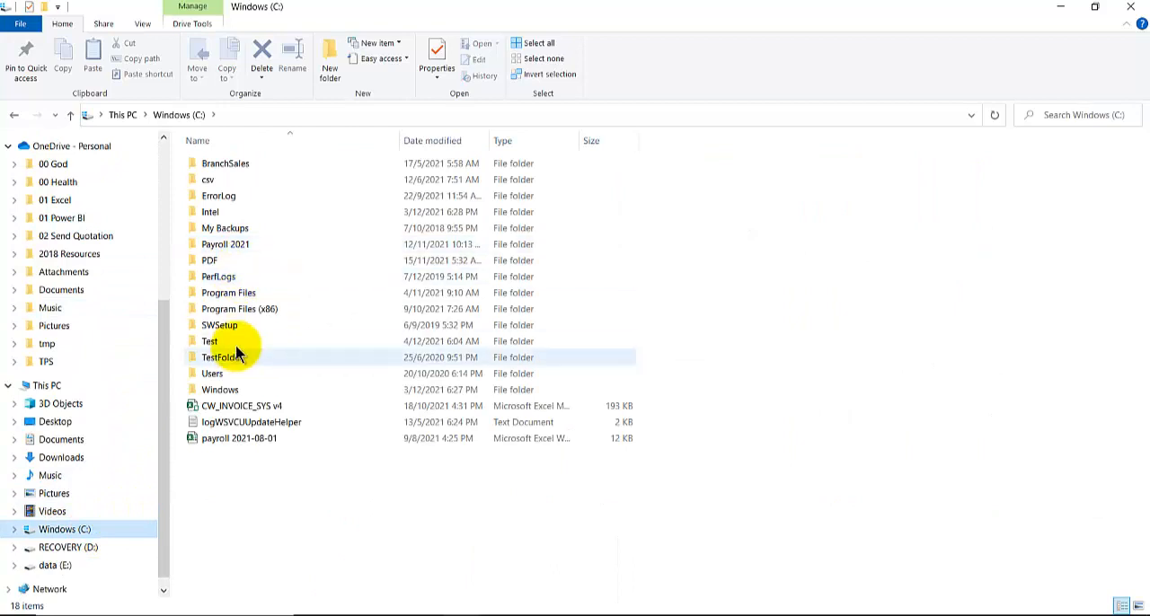
- Open the May folder inside the C: drive's Test folder to examine its text files
double_click(233, 343)
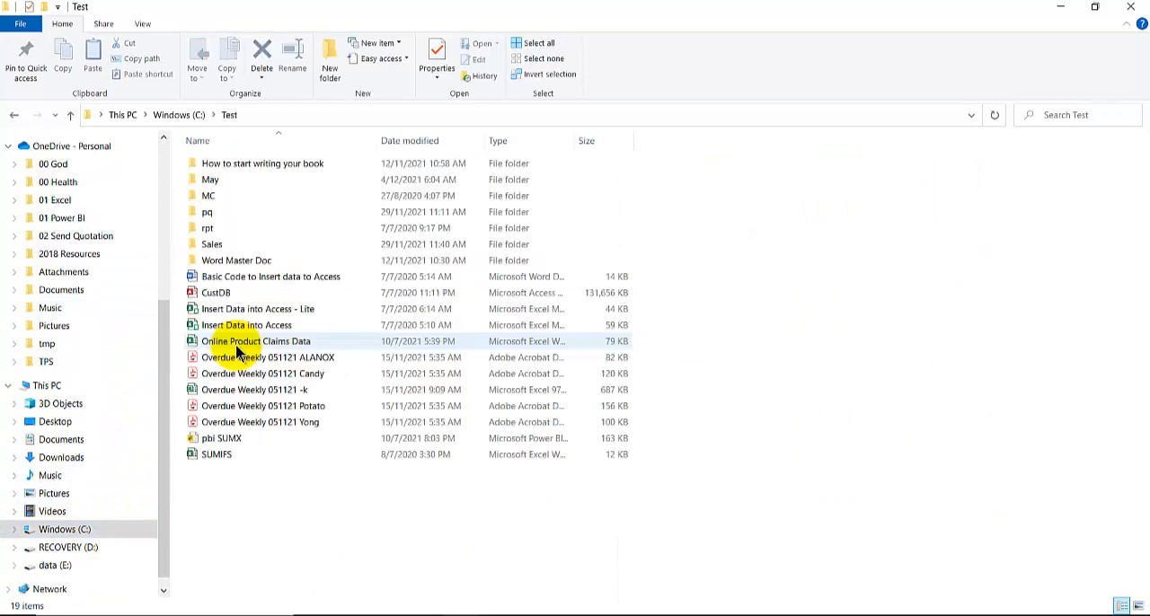
double_click(231, 183)
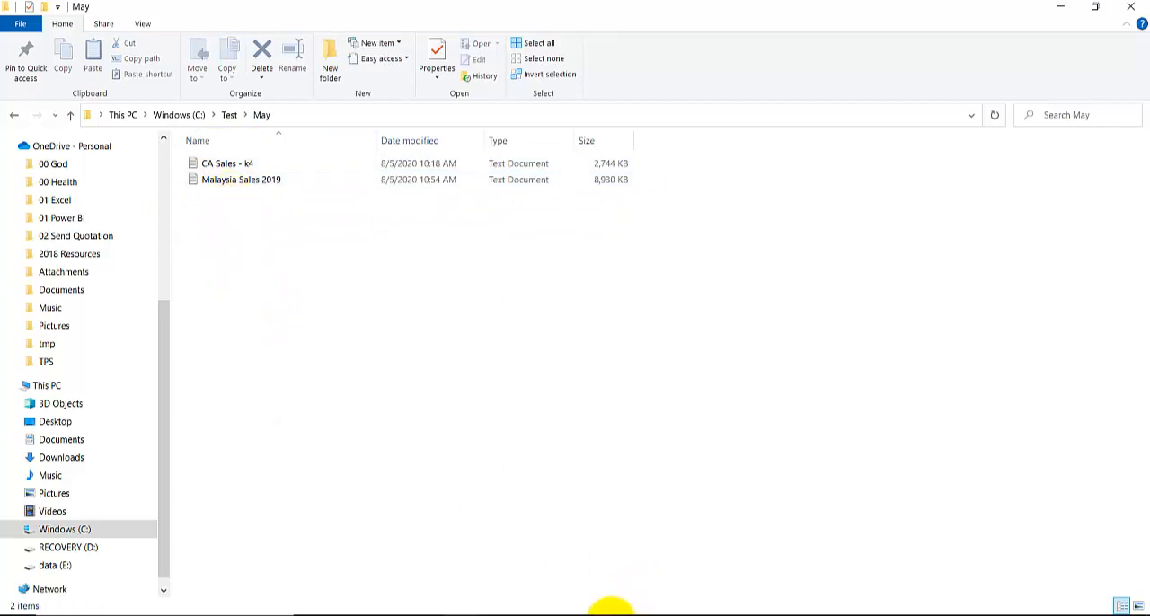
- Switch to the blank Excel workbook and start a data import from a folder
click(576, 611)
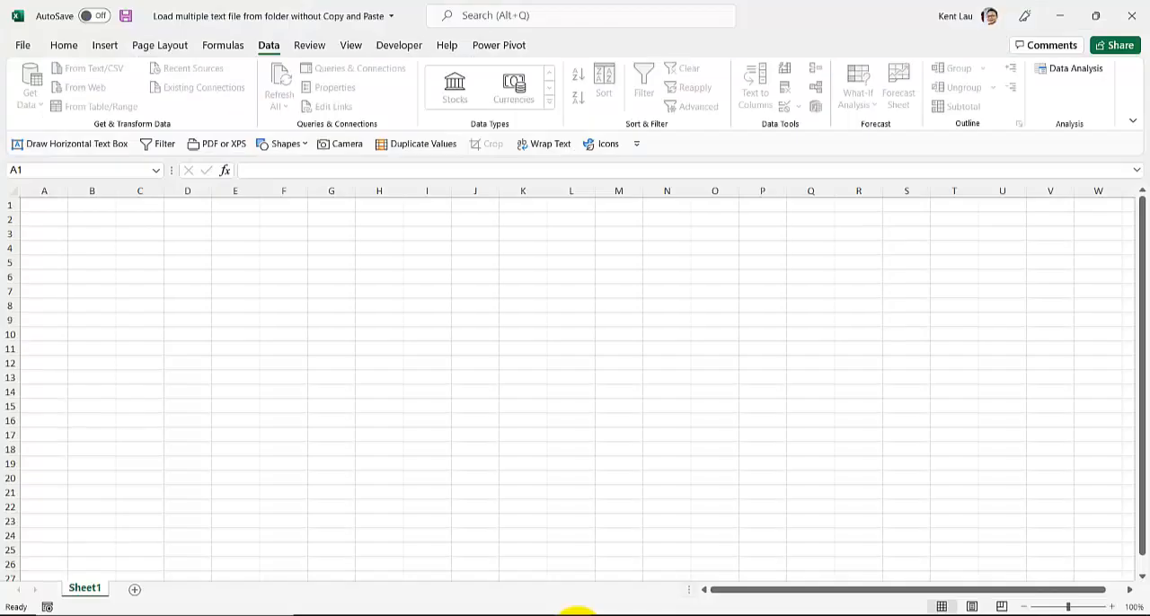
click(270, 319)
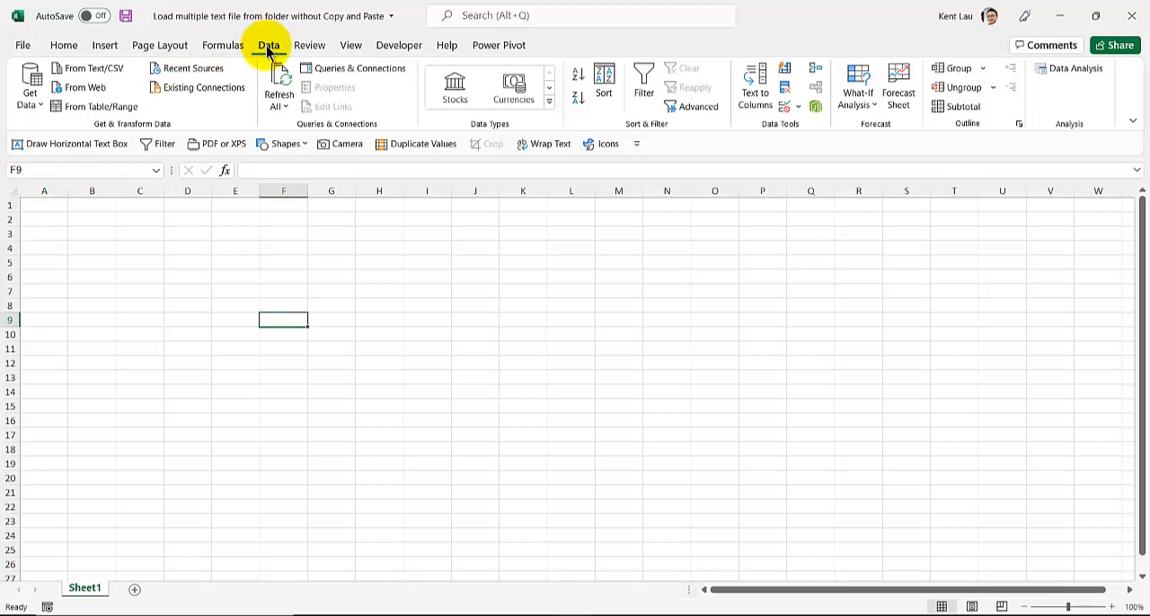
click(28, 103)
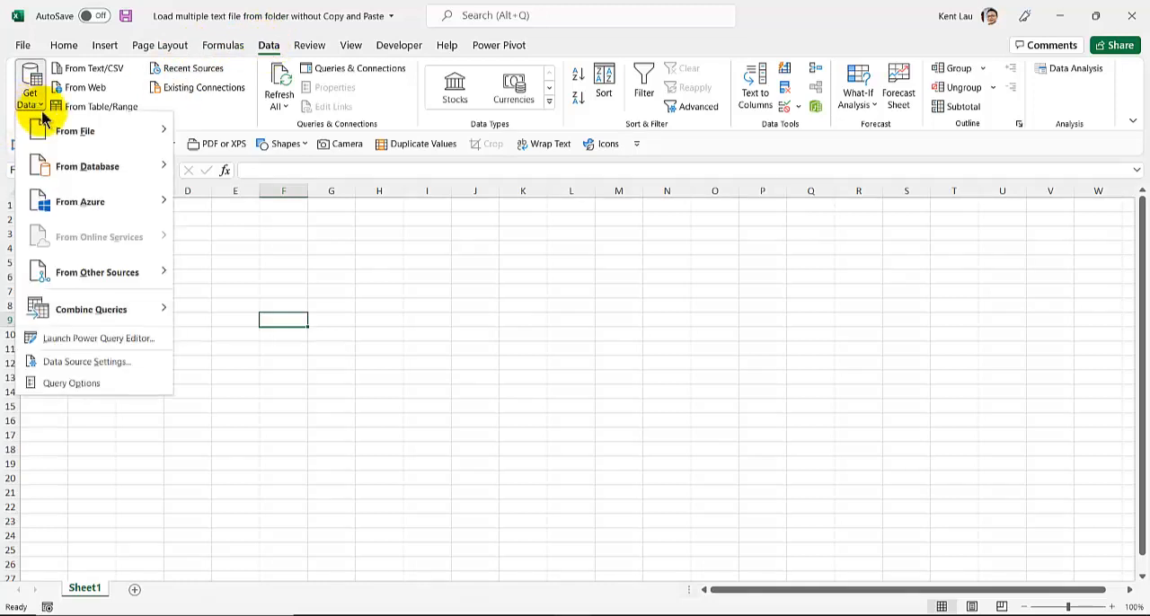
mouse_move(111, 130)
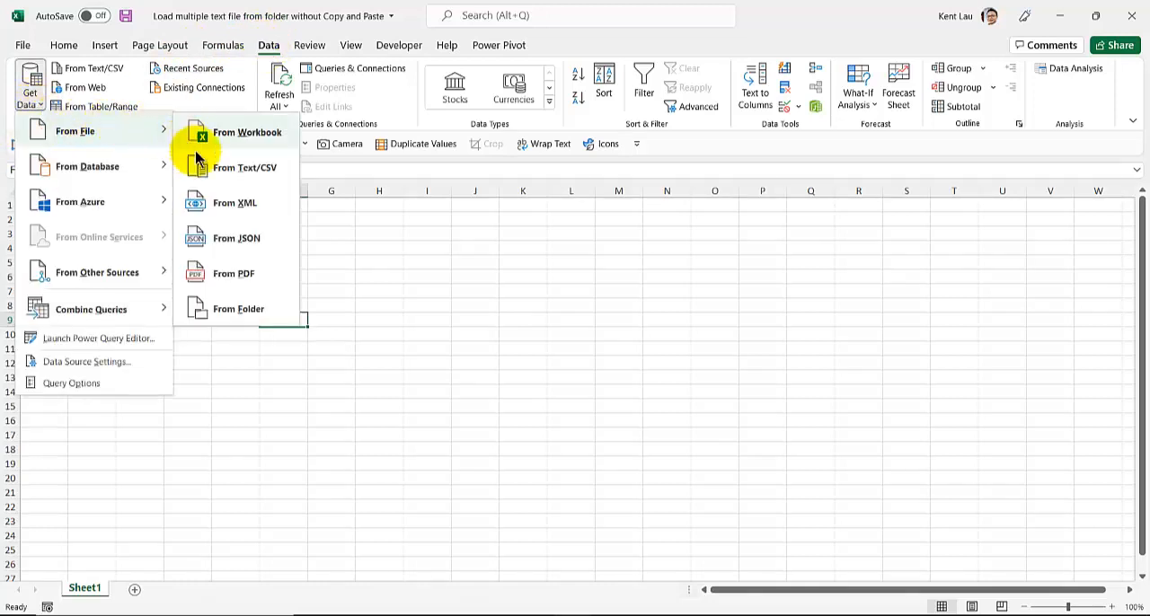
click(275, 312)
scroll(282, 308, up, 1)
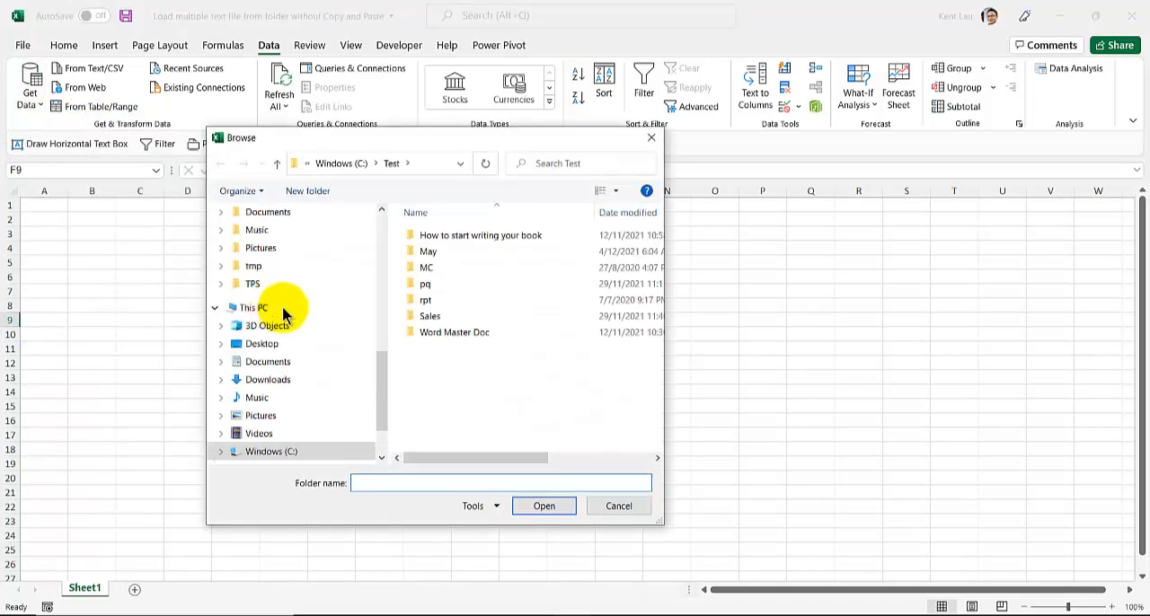
- Choose the May folder in C:\Test as the source and open its file list for transformation in Power Query
click(433, 252)
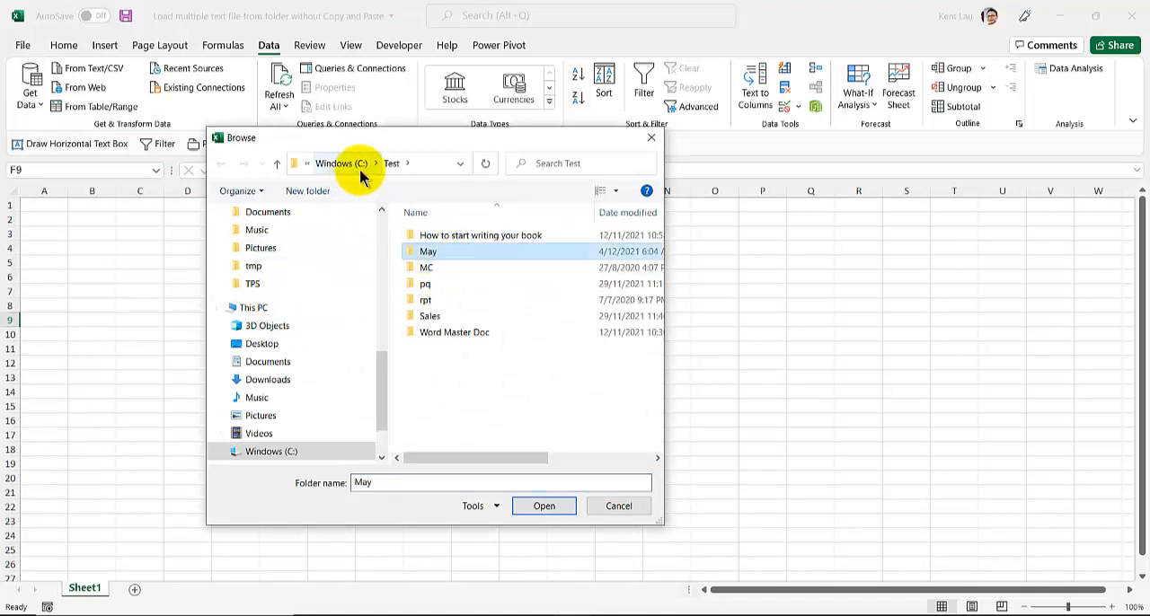
double_click(446, 251)
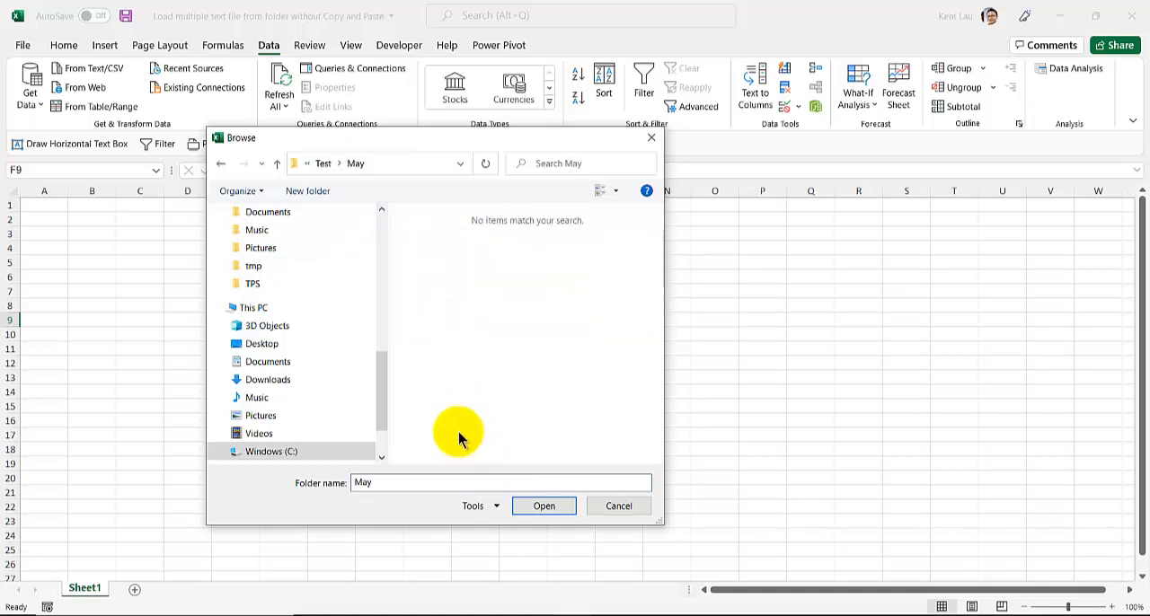
drag(390, 266, 346, 281)
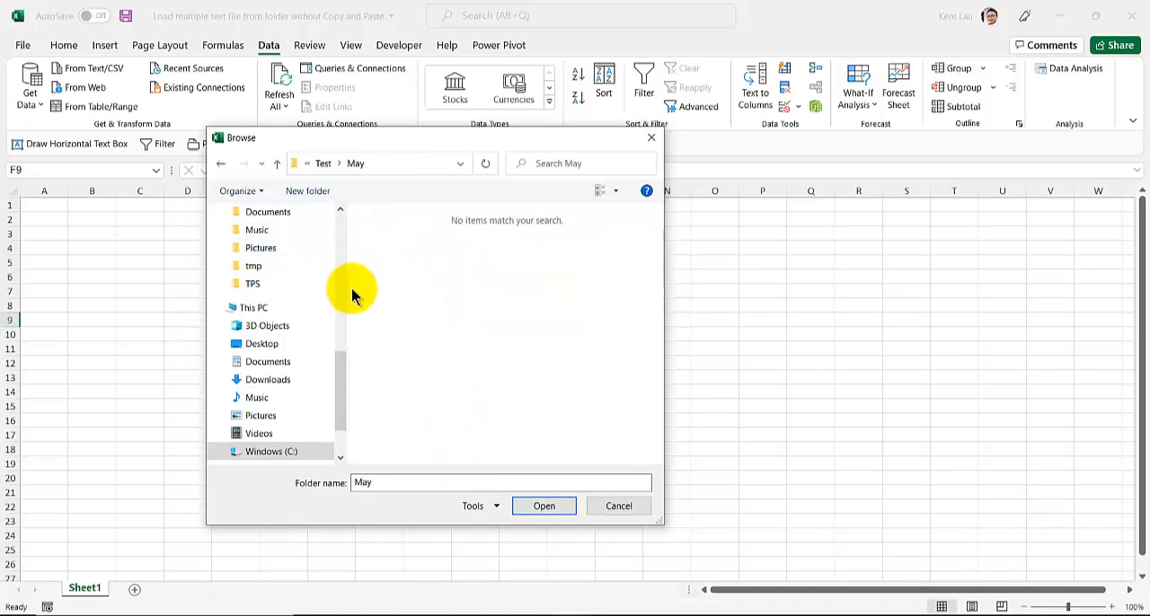
click(545, 507)
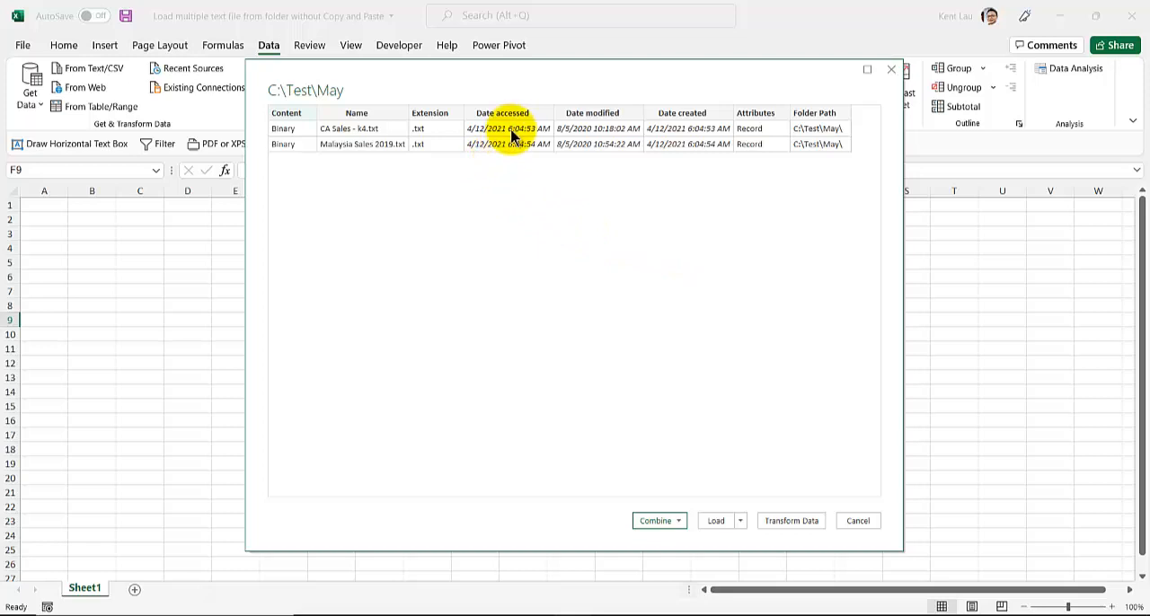
click(789, 521)
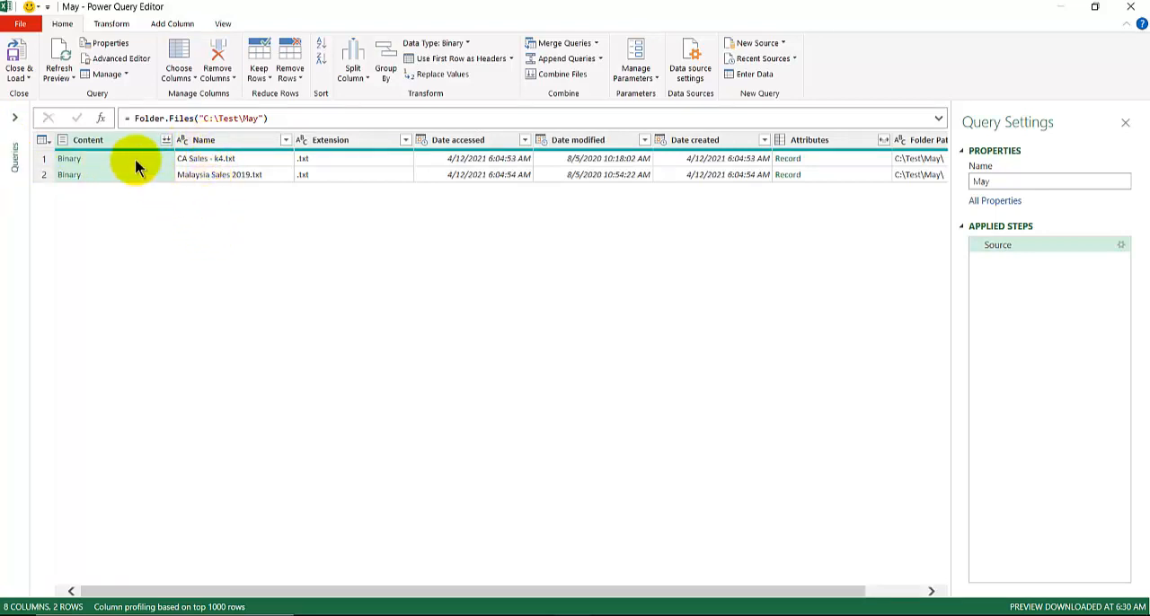
- Remove all columns except Name and Folder Path from the May query
click(254, 144)
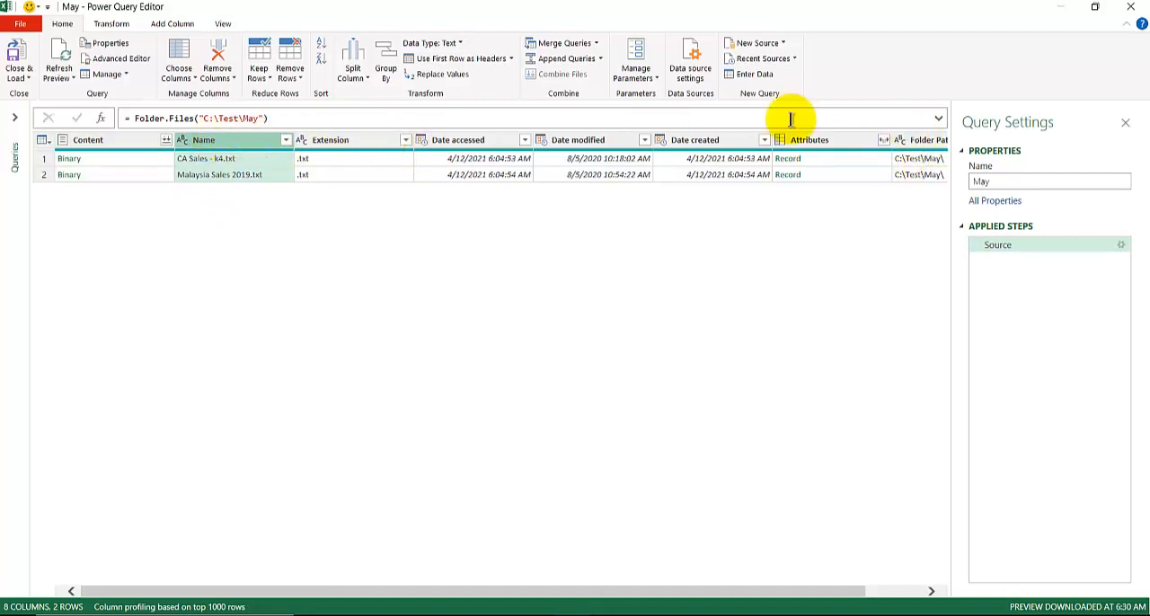
click(922, 146)
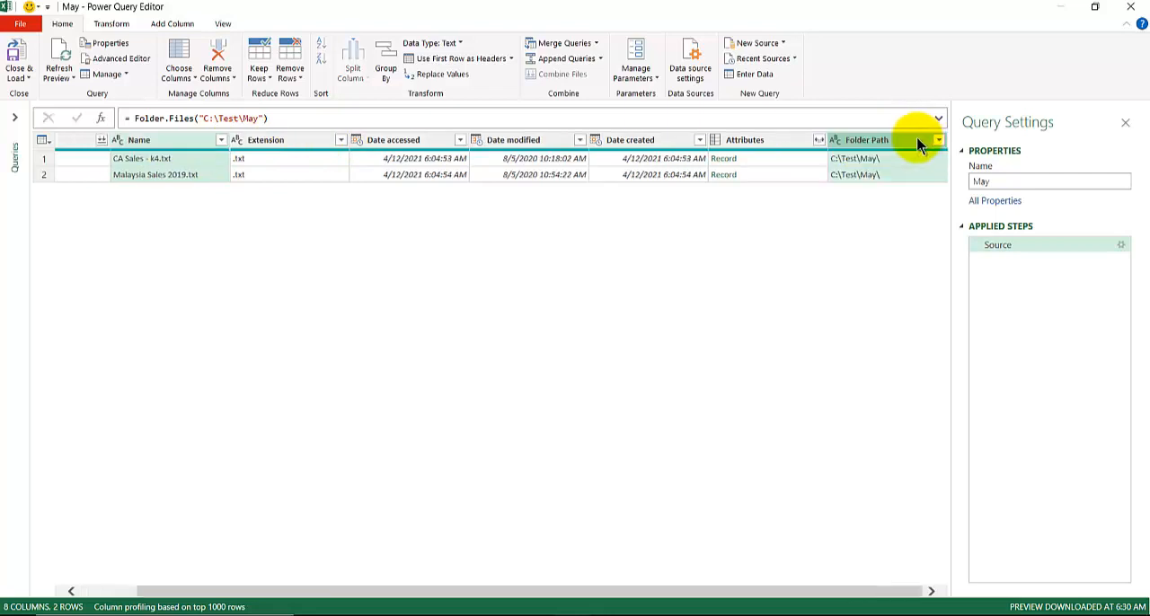
right_click(919, 146)
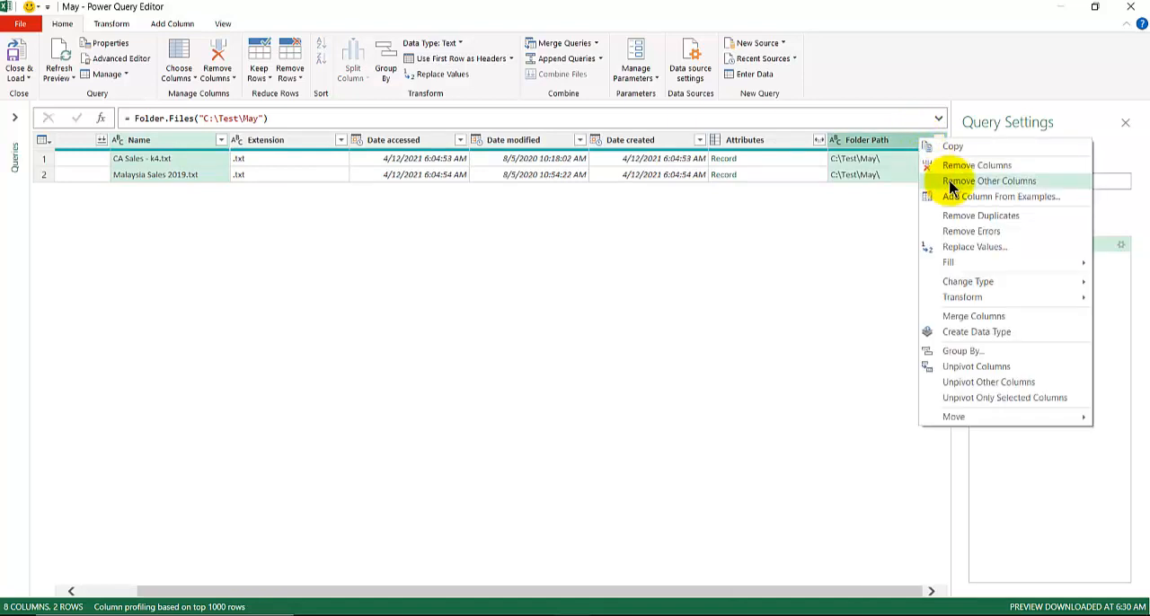
click(951, 184)
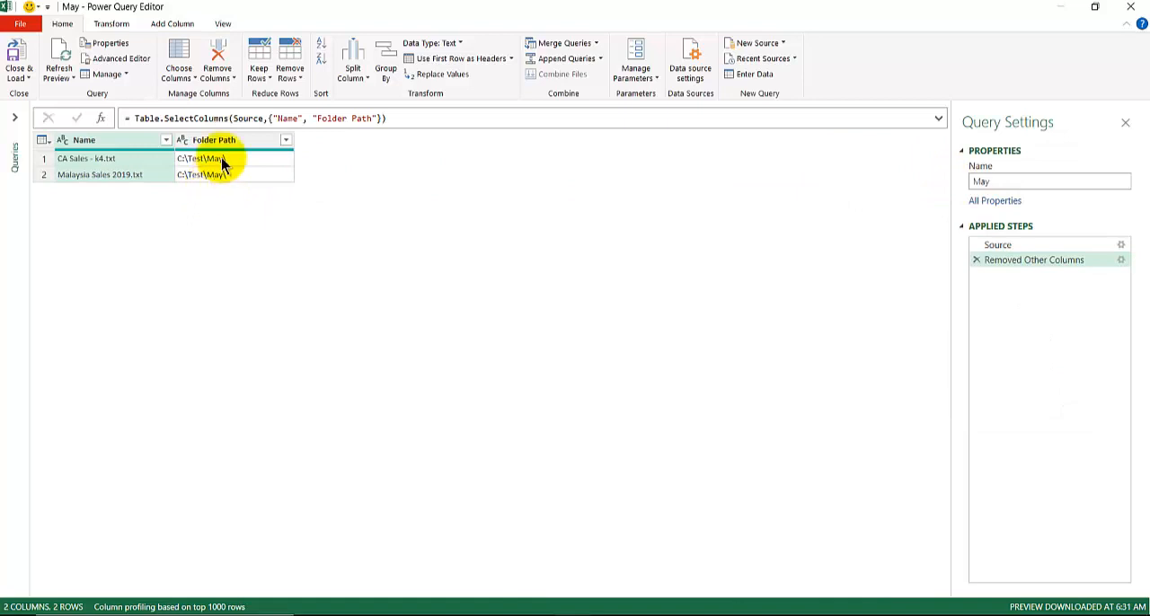
- Place the Folder Path column before Name and merge both without a separator into a column named Merged
click(237, 141)
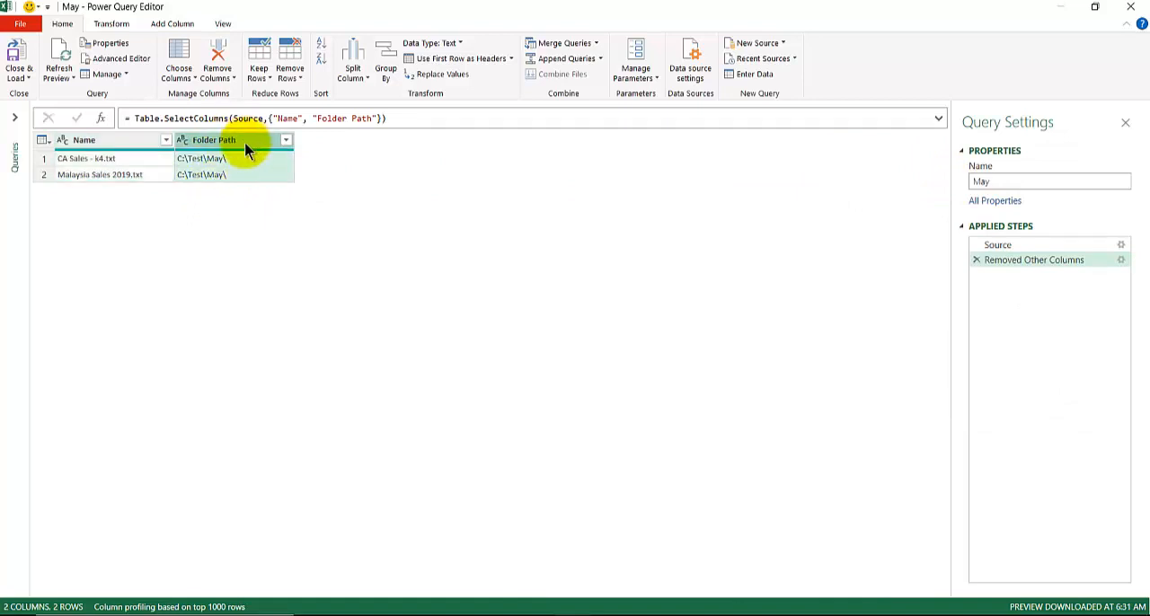
drag(245, 142, 90, 160)
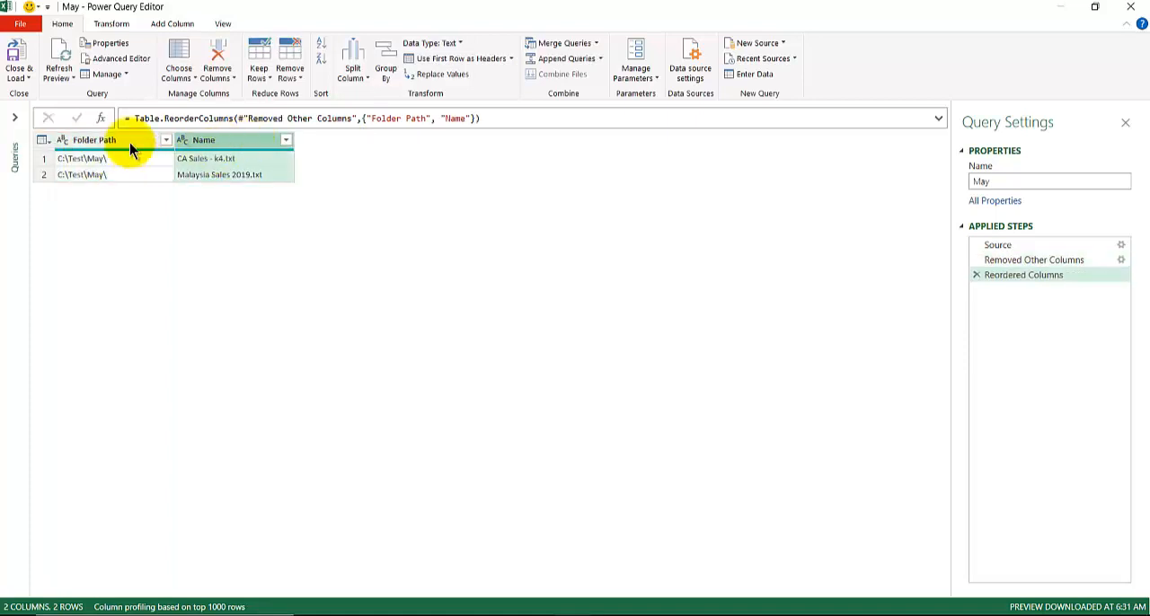
ctrl+click(225, 144)
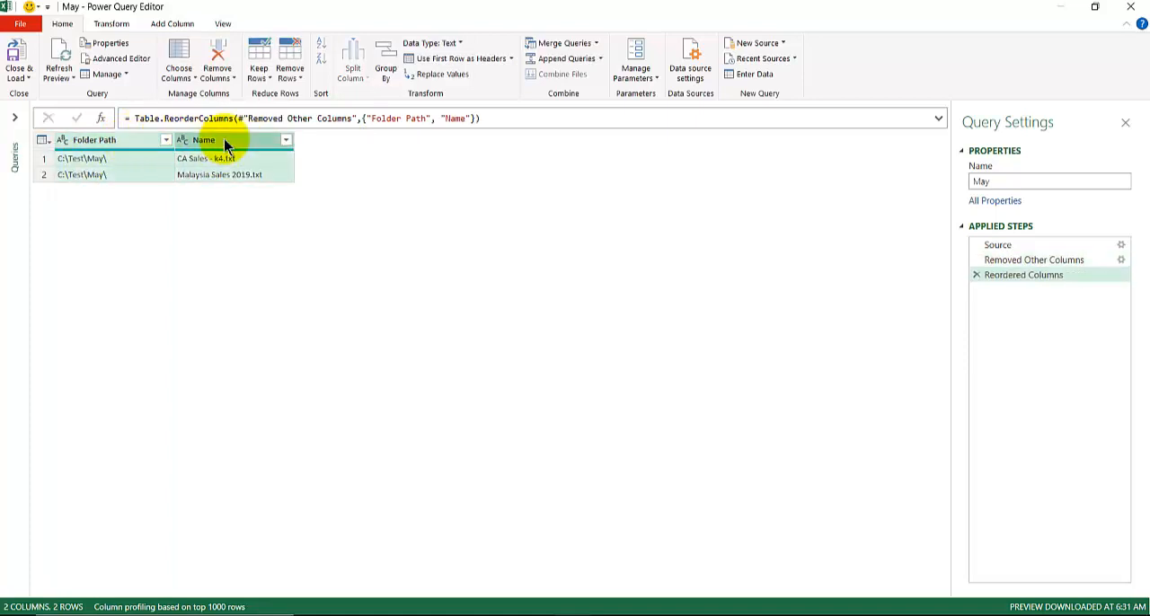
right_click(226, 147)
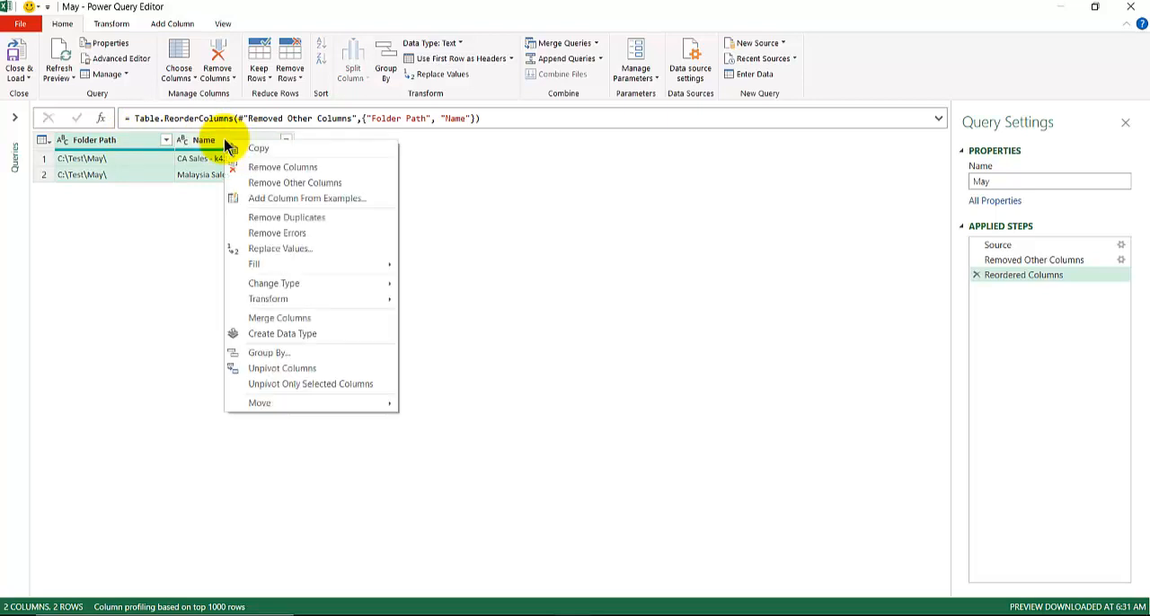
click(263, 325)
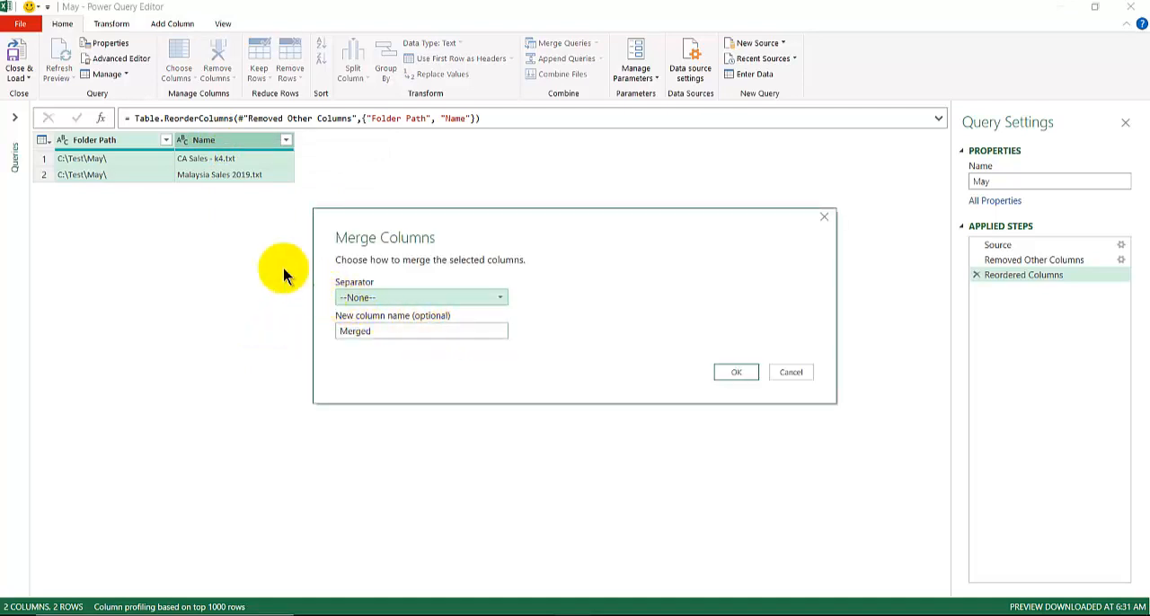
click(744, 376)
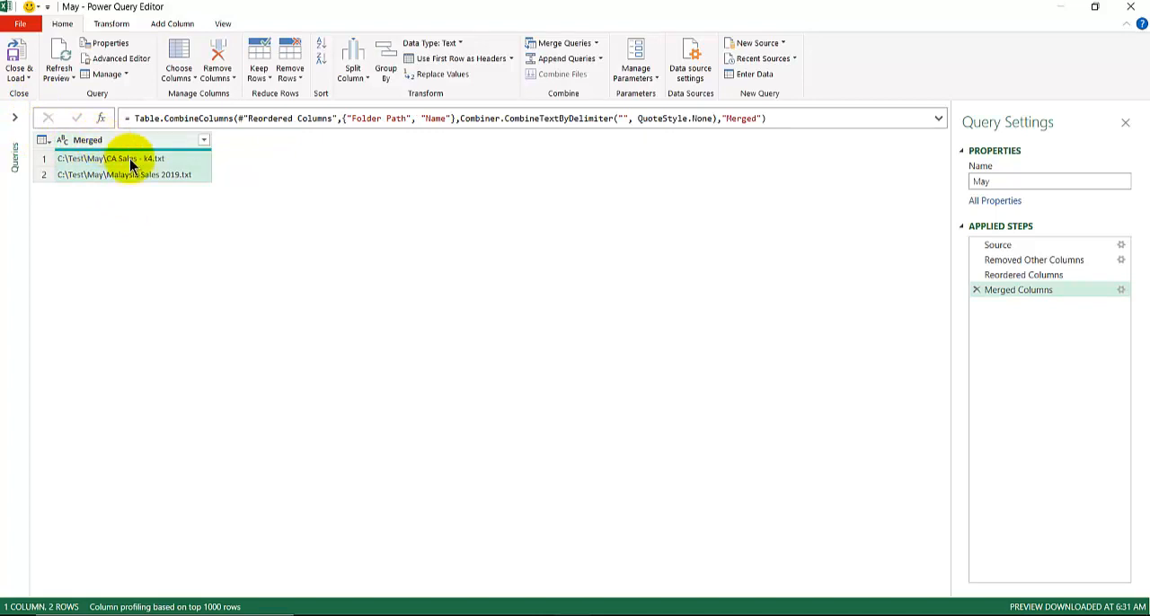
- Switch to the Word instructions document and review the steps through Merge Columns down to the Csv.Document formula
mouse_move(427, 614)
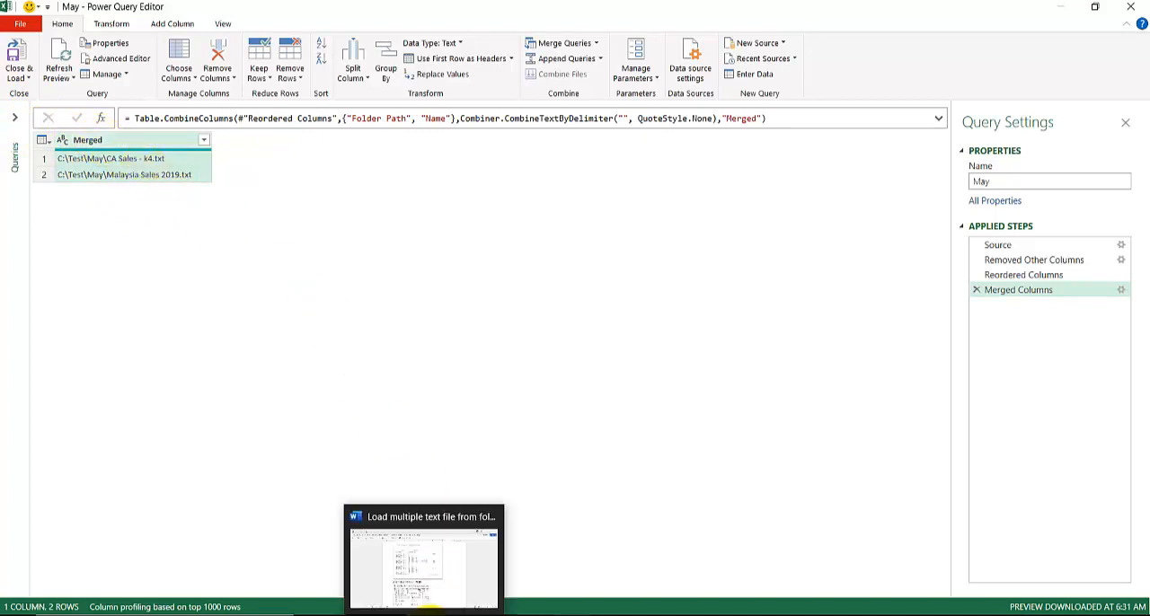
click(423, 585)
scroll(331, 436, down, 2)
scroll(331, 436, down, 10)
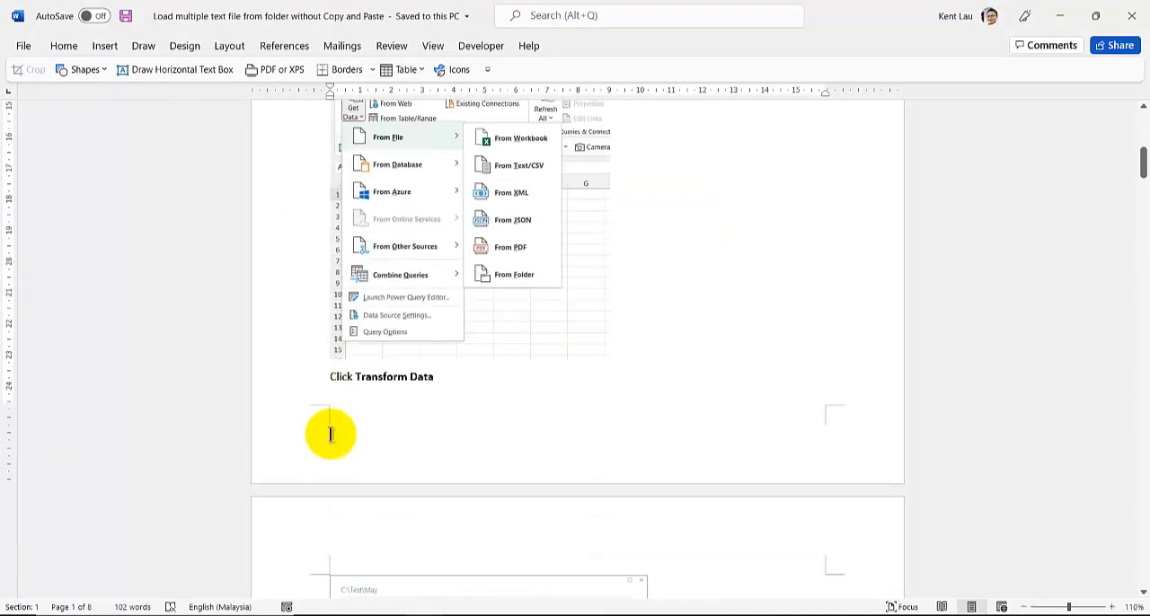
scroll(331, 436, down, 5)
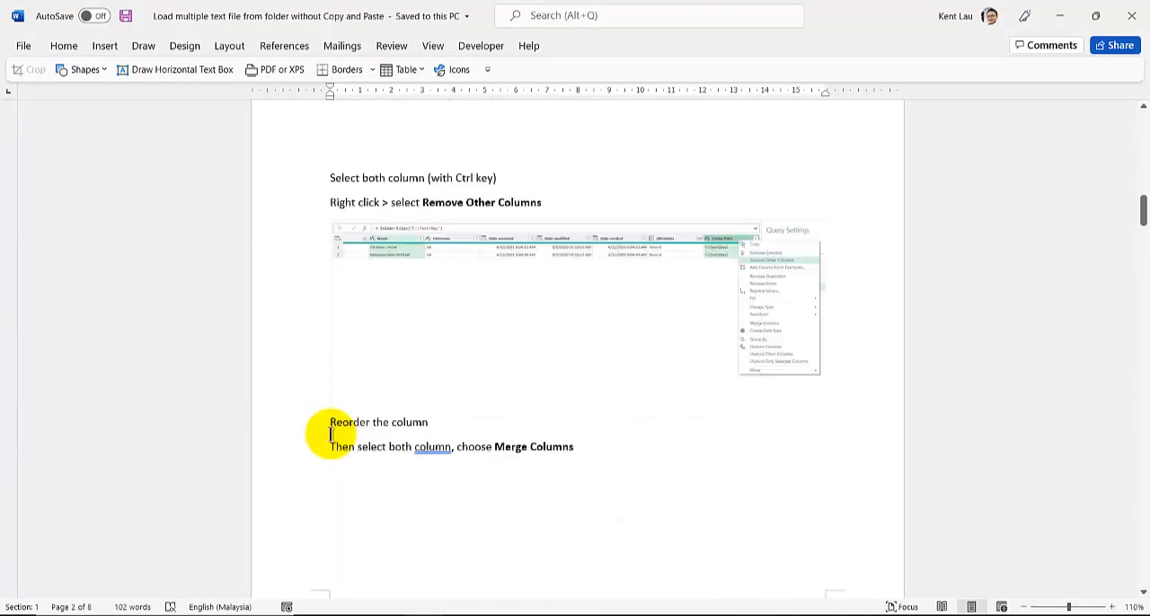
scroll(331, 436, down, 2)
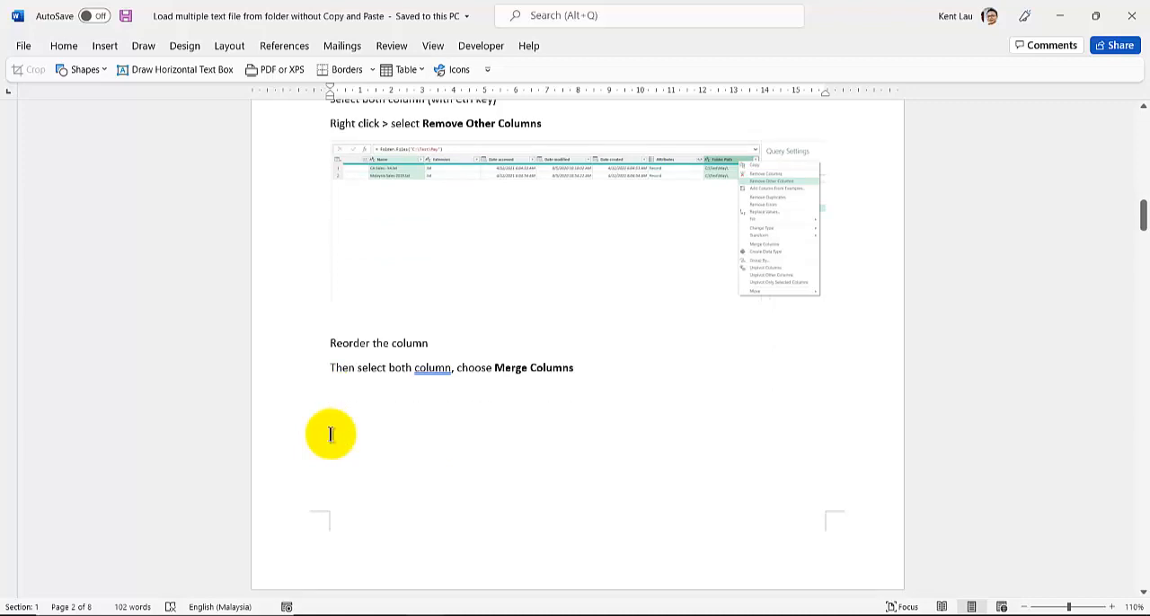
scroll(330, 434, up, 2)
scroll(331, 434, down, 12)
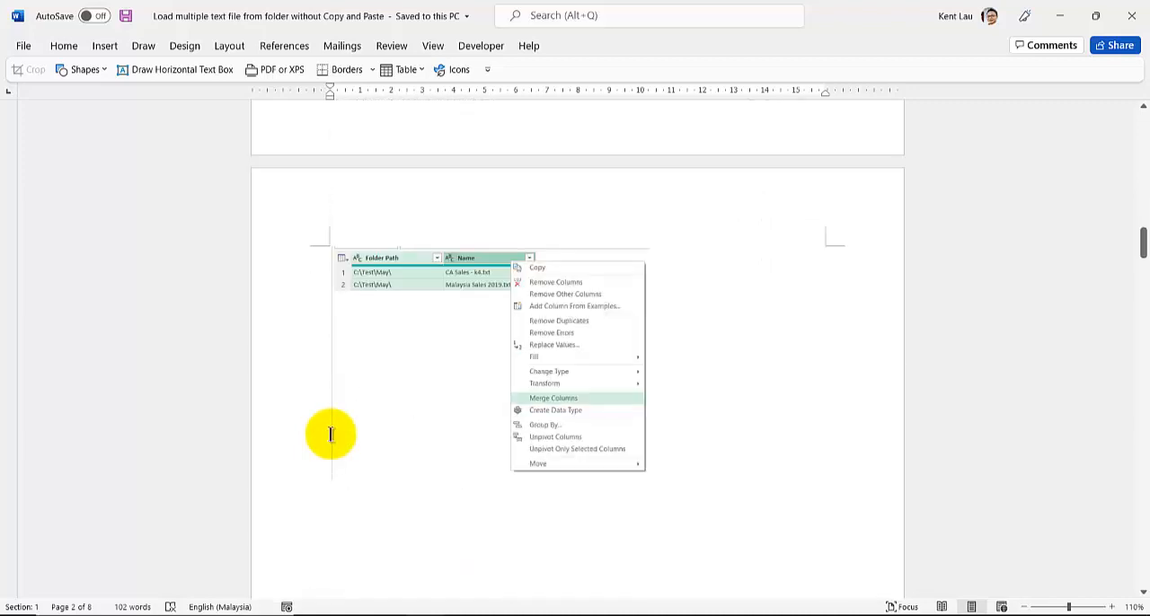
scroll(330, 434, down, 3)
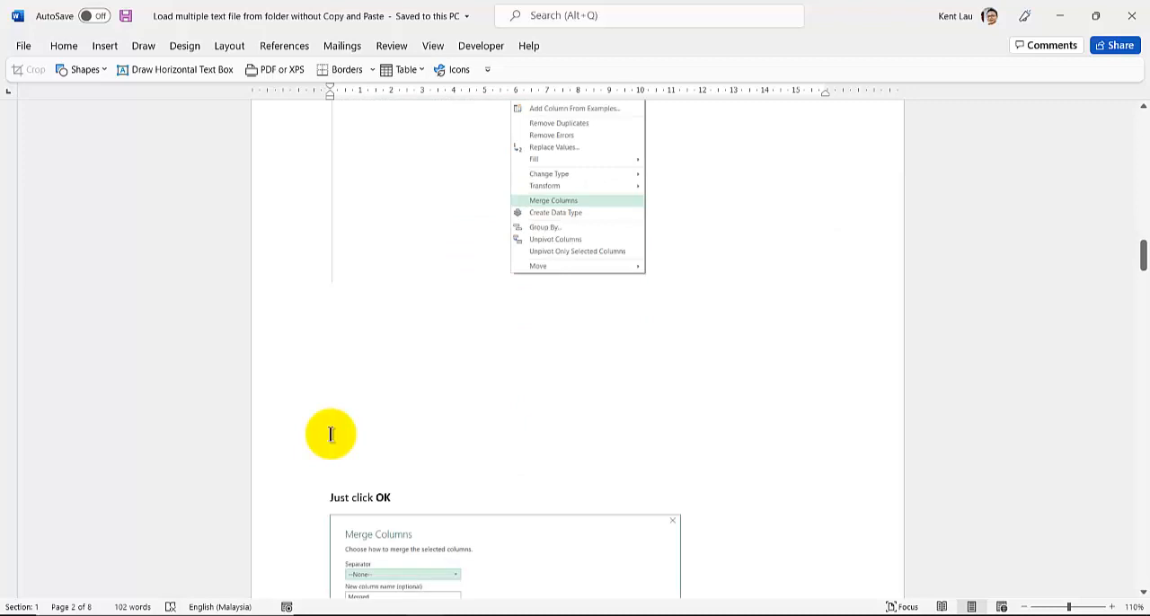
click(336, 376)
scroll(335, 378, down, 3)
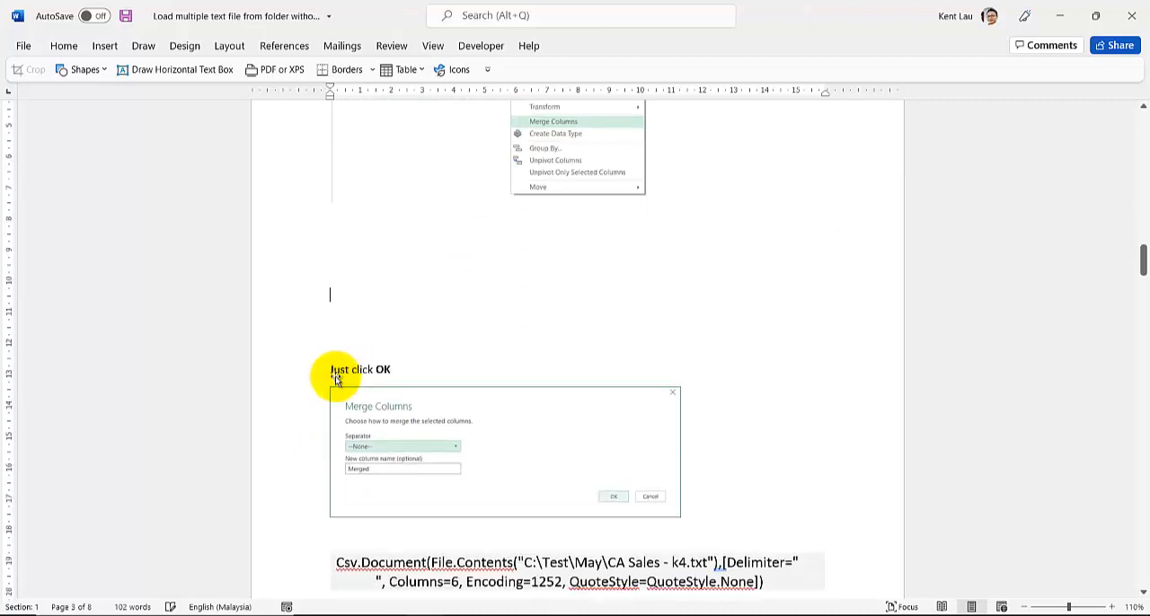
scroll(334, 377, down, 3)
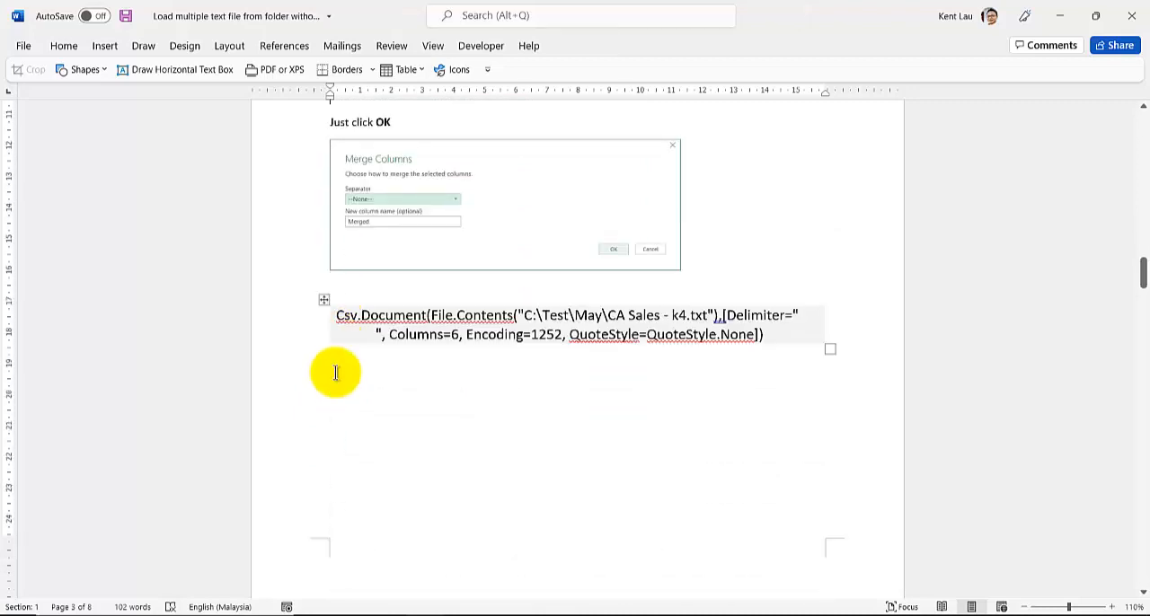
- Color the opening "Csv.Document(" part of the formula blue in the Word instructions
click(340, 316)
click(339, 316)
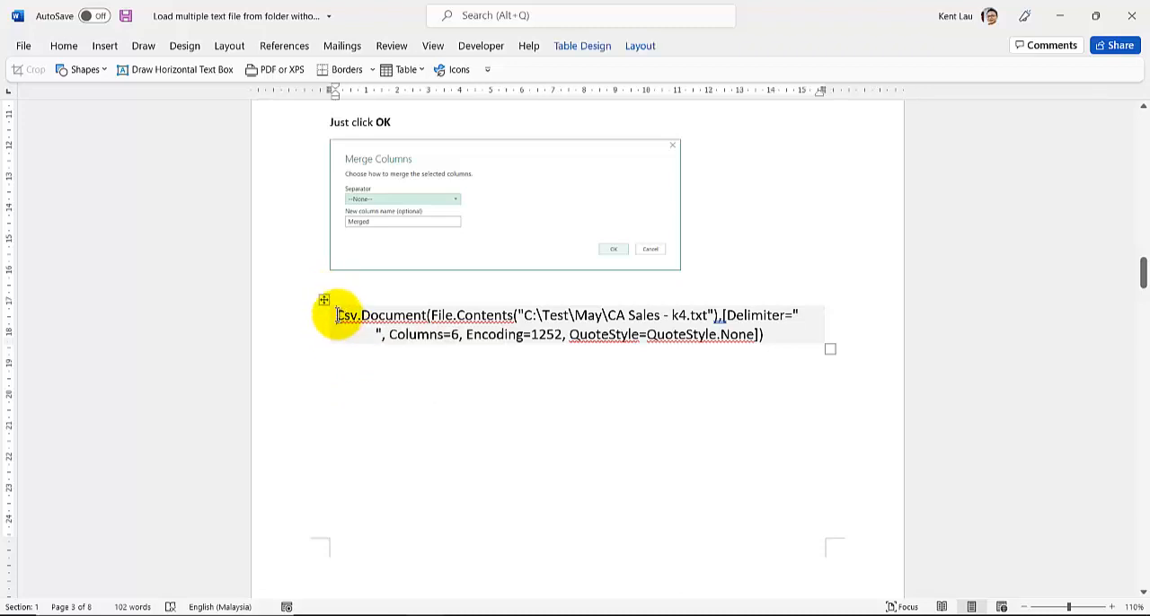
drag(338, 316, 431, 315)
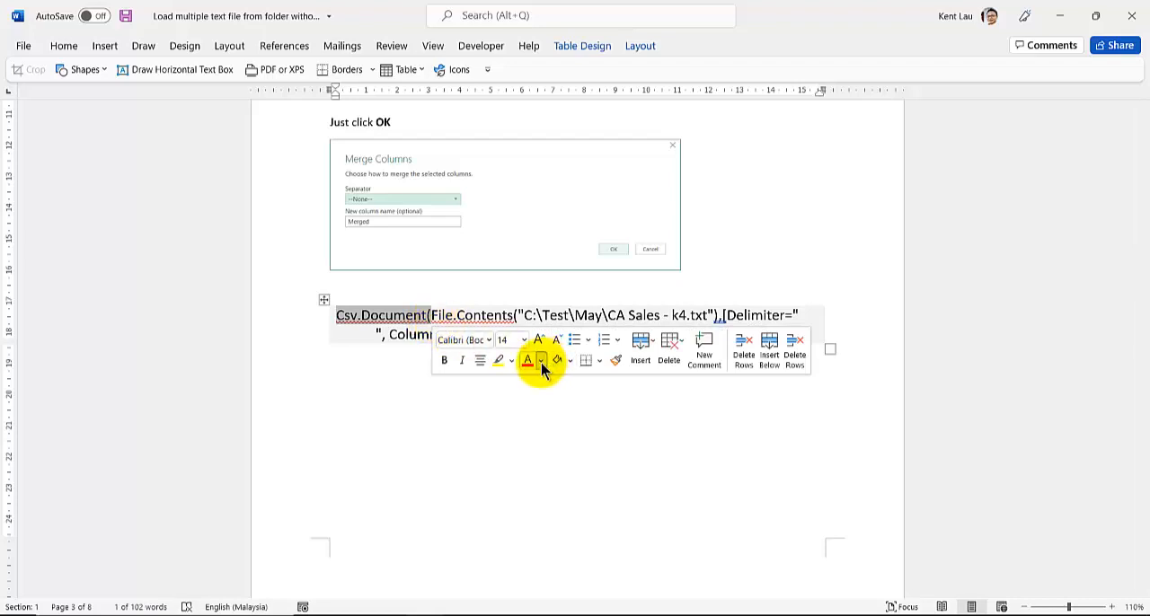
click(542, 363)
click(611, 525)
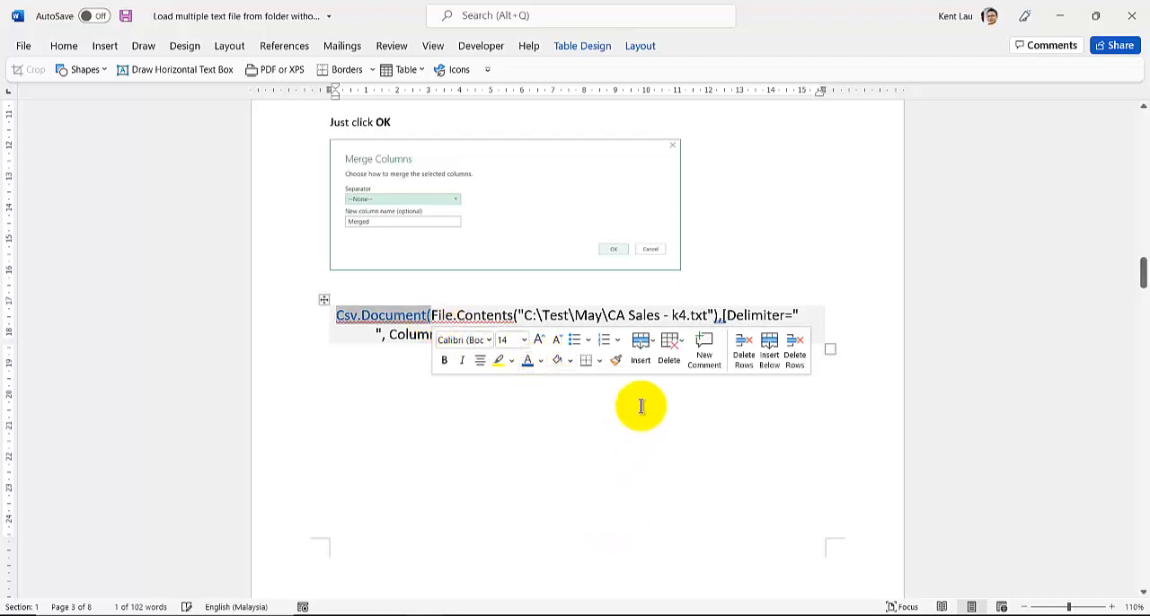
click(809, 319)
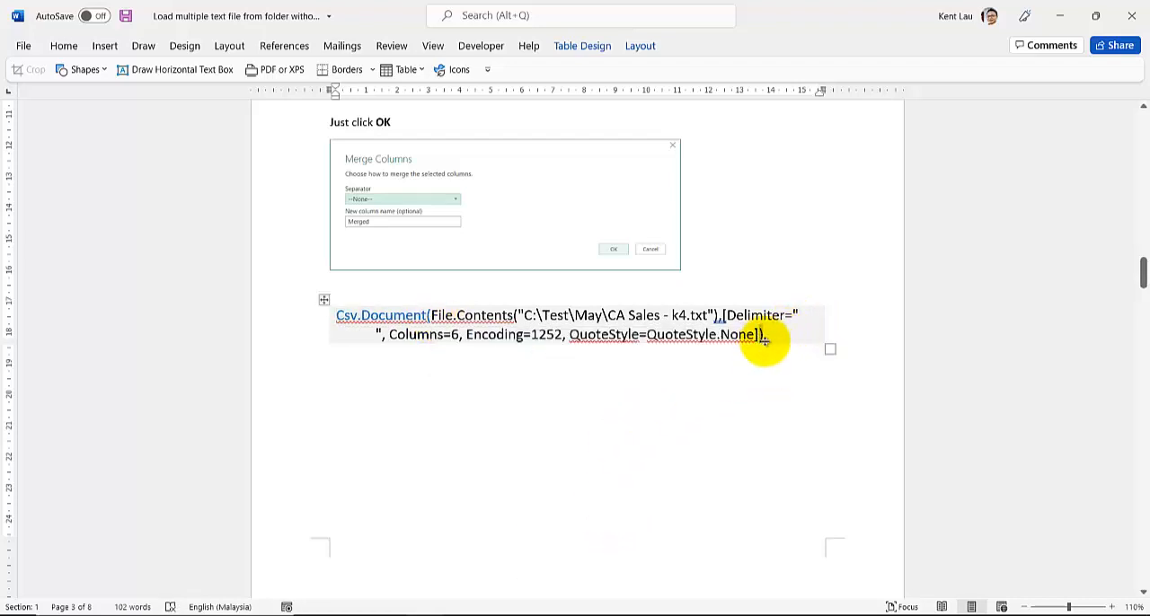
click(638, 334)
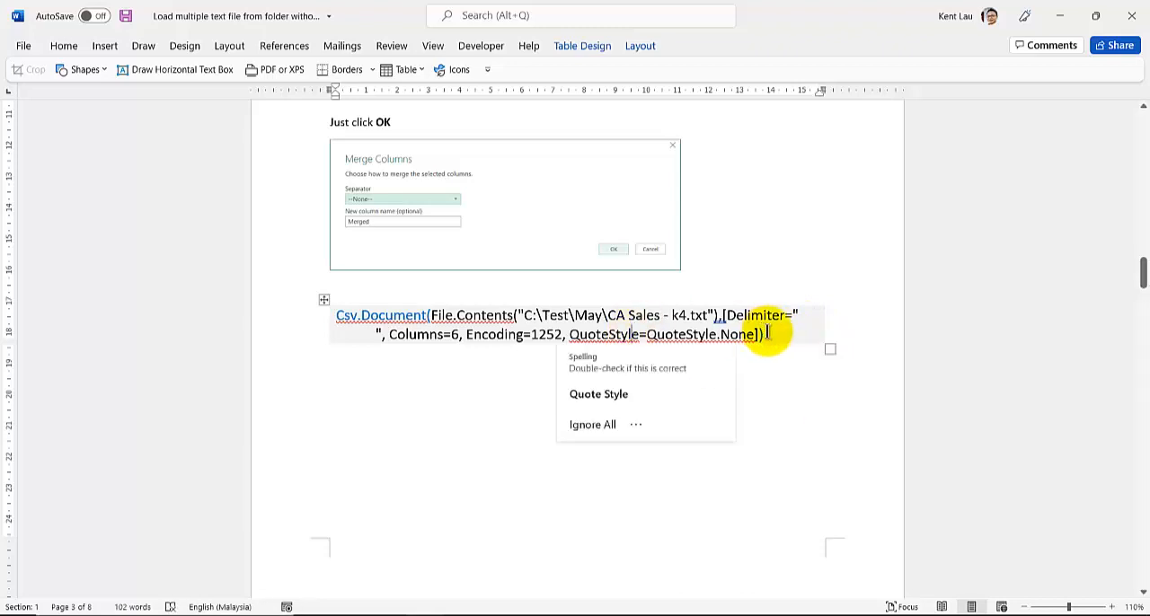
- Copy the whole Csv.Document formula from the Word instructions and paste it into a new custom column formula in the Power Query Editor
drag(766, 333, 338, 319)
key(ctrl+c)
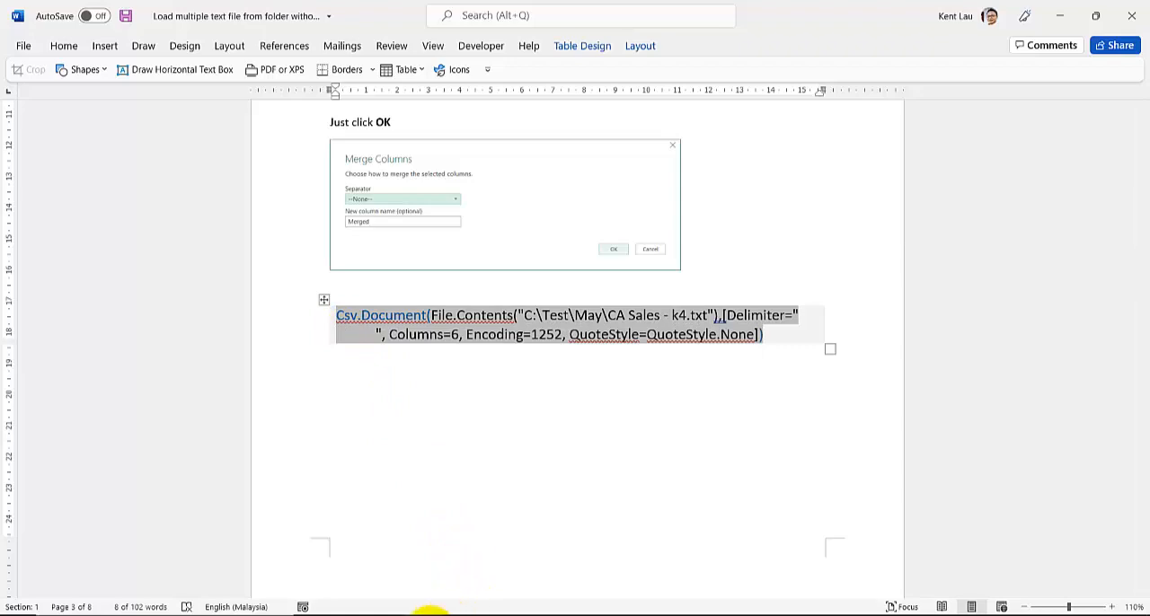
mouse_move(428, 614)
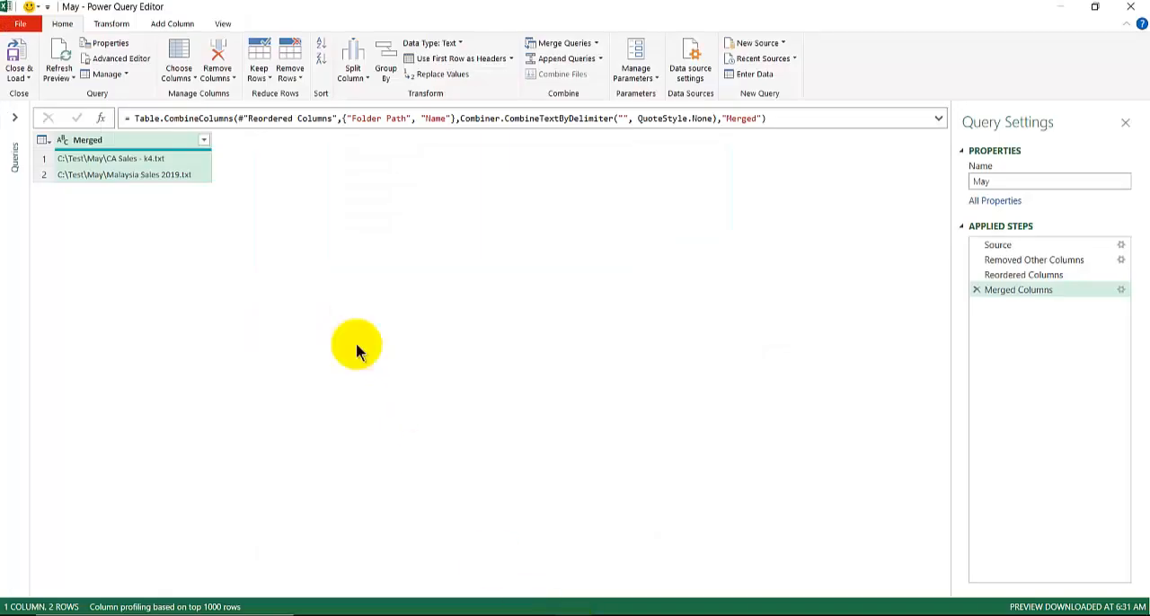
click(580, 610)
click(173, 24)
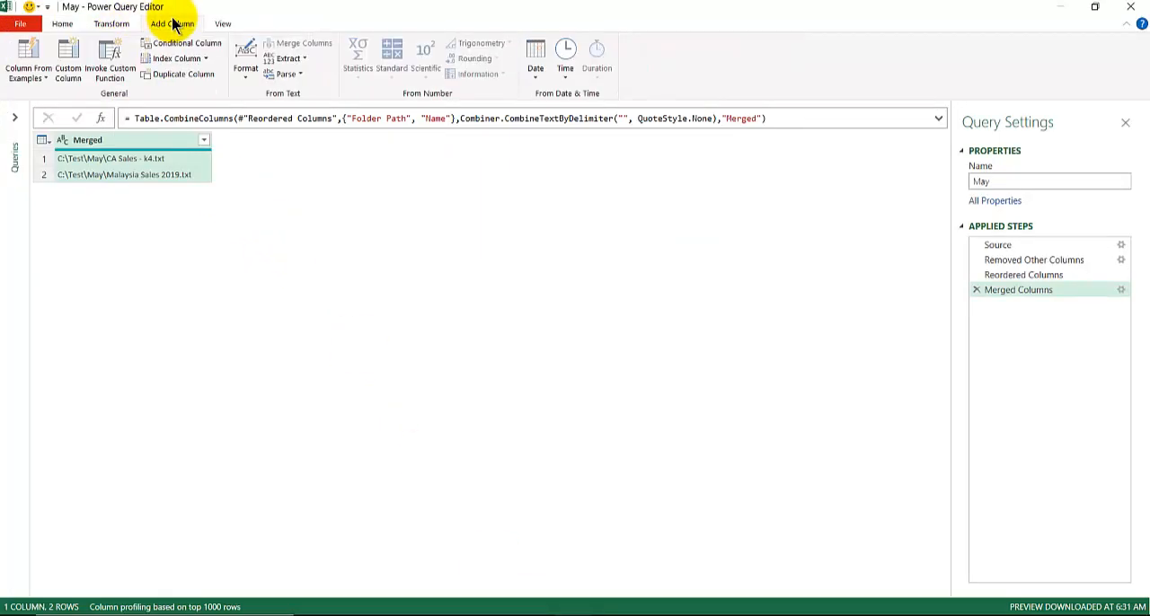
click(68, 59)
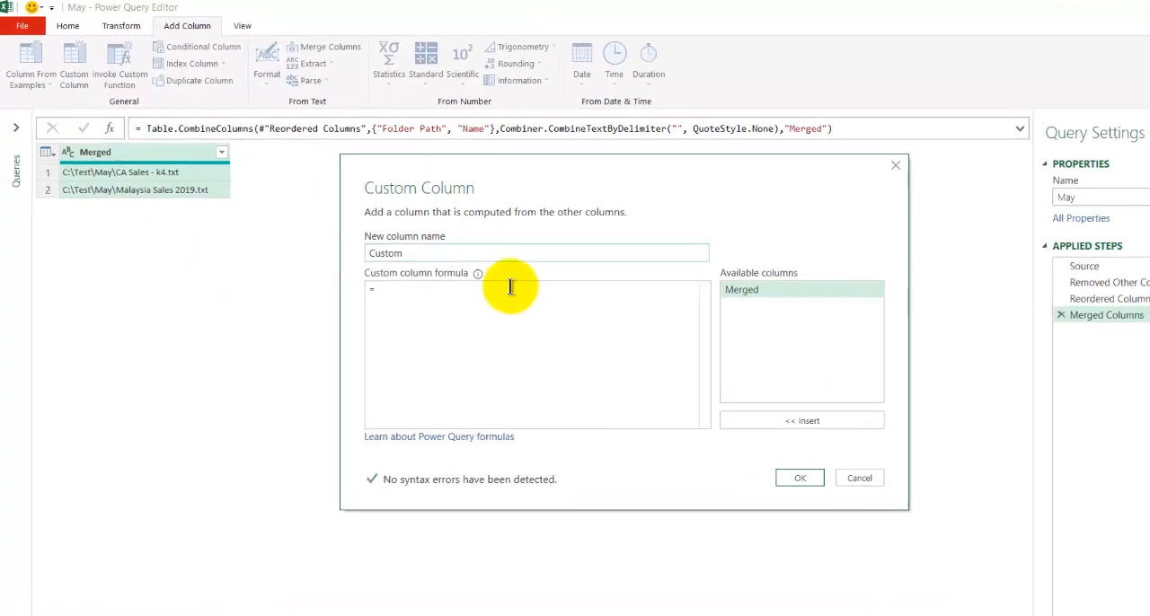
key(ctrl+v)
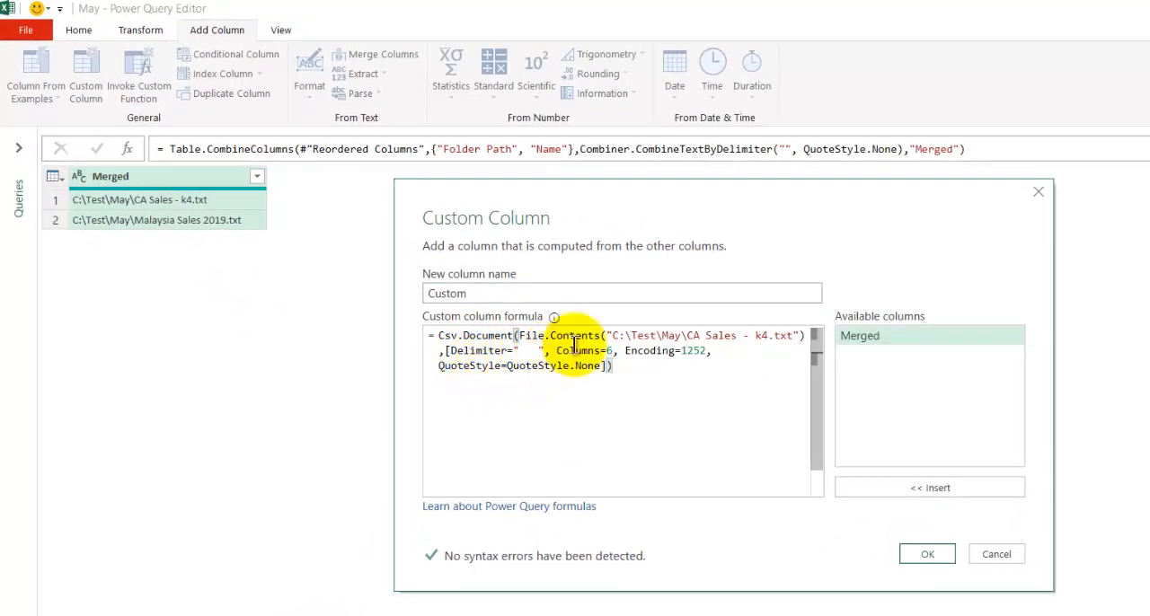
- Replace the quoted file path inside File.Contents with the [Merged] column and create the custom column named Custom
drag(608, 337, 800, 336)
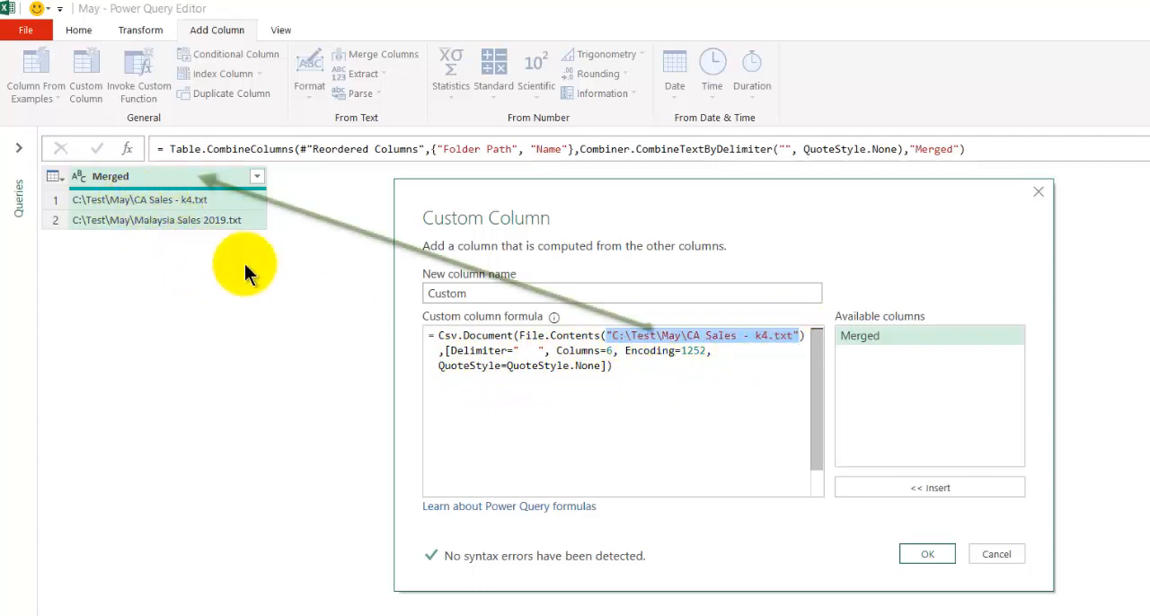
double_click(858, 332)
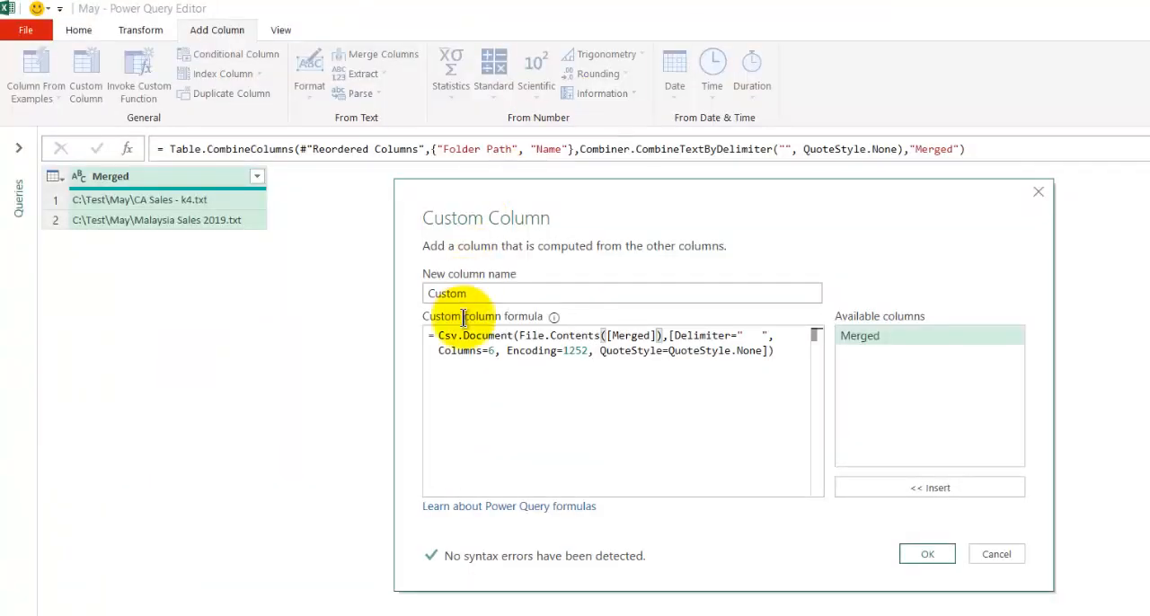
click(925, 549)
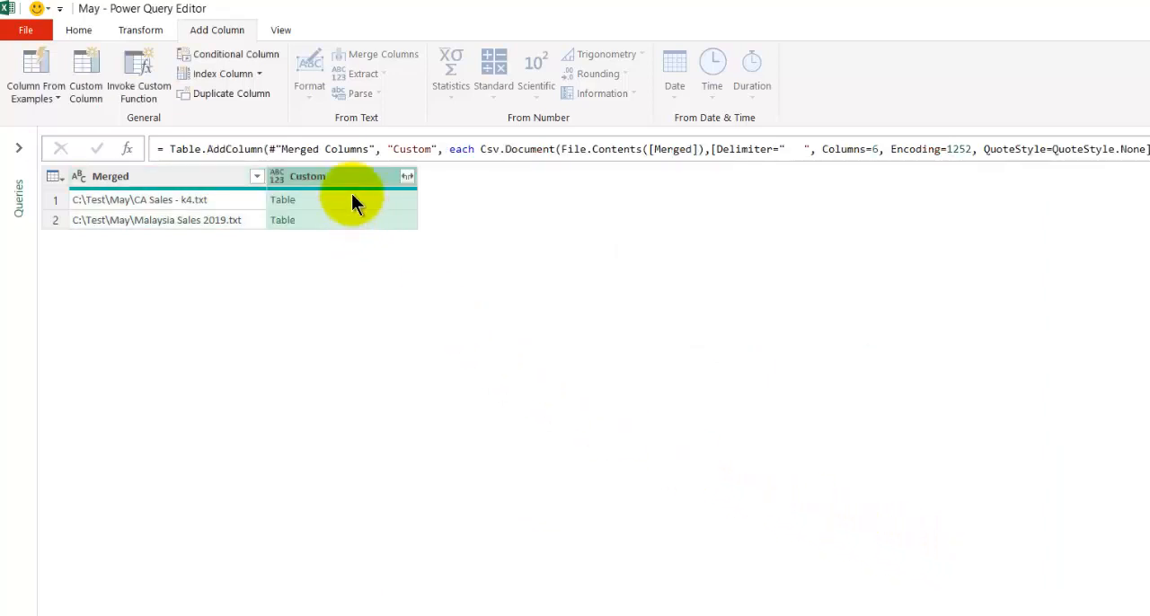
- Preview the CA Sales - k4.txt table in the Custom column and enlarge the preview to examine its header row
click(351, 197)
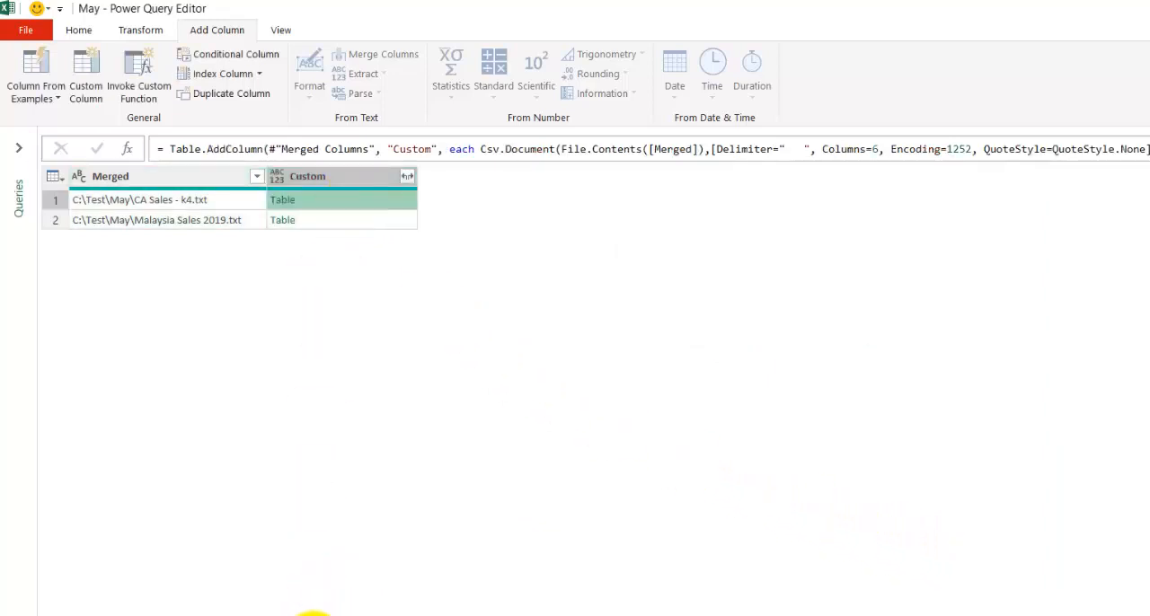
drag(313, 613, 321, 264)
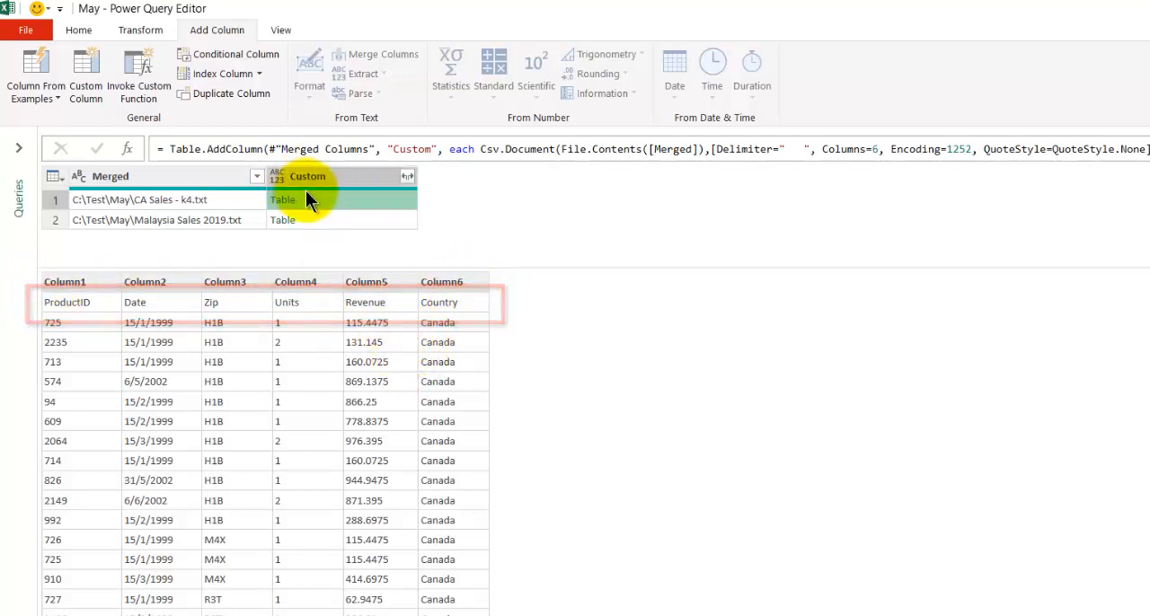
click(82, 30)
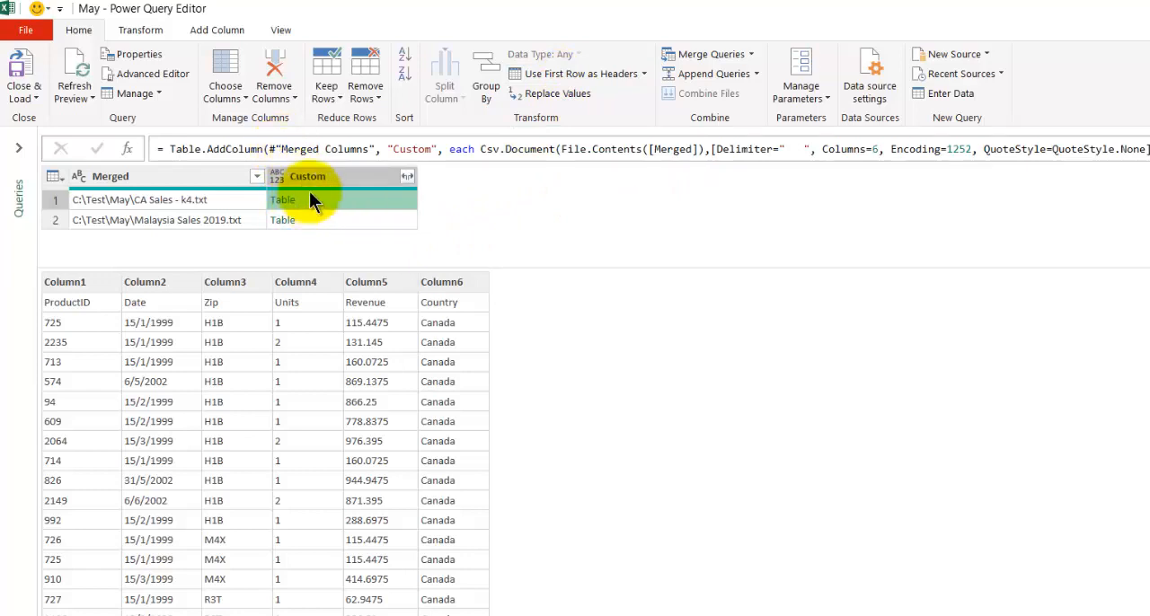
- Add a custom column named Custom.1 with the formula Table.PromoteHeaders([Custom])
click(214, 29)
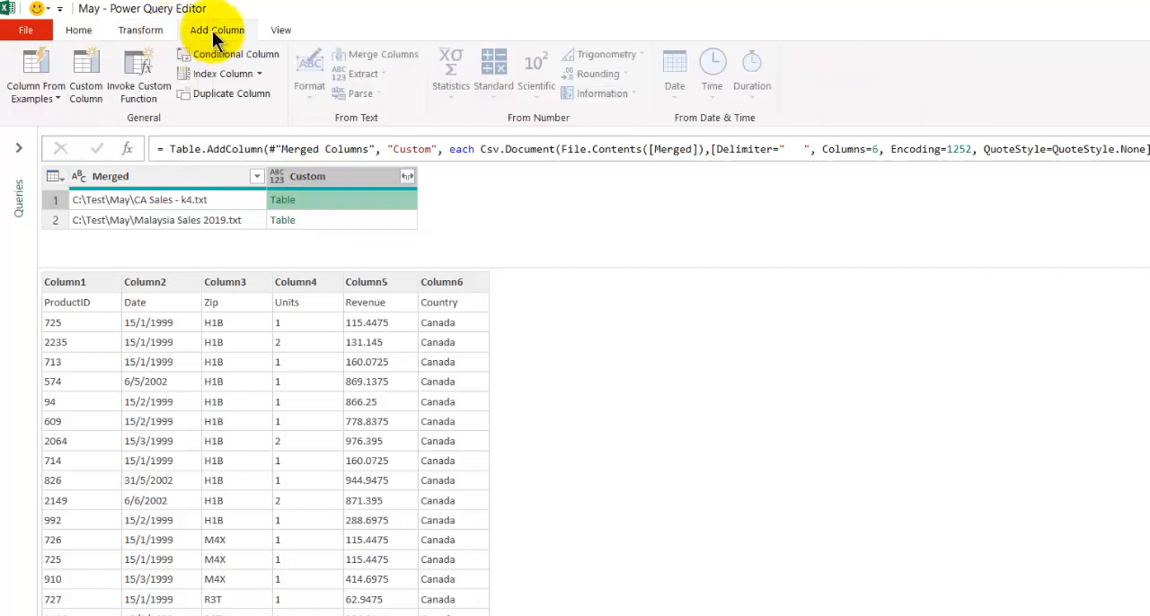
click(81, 55)
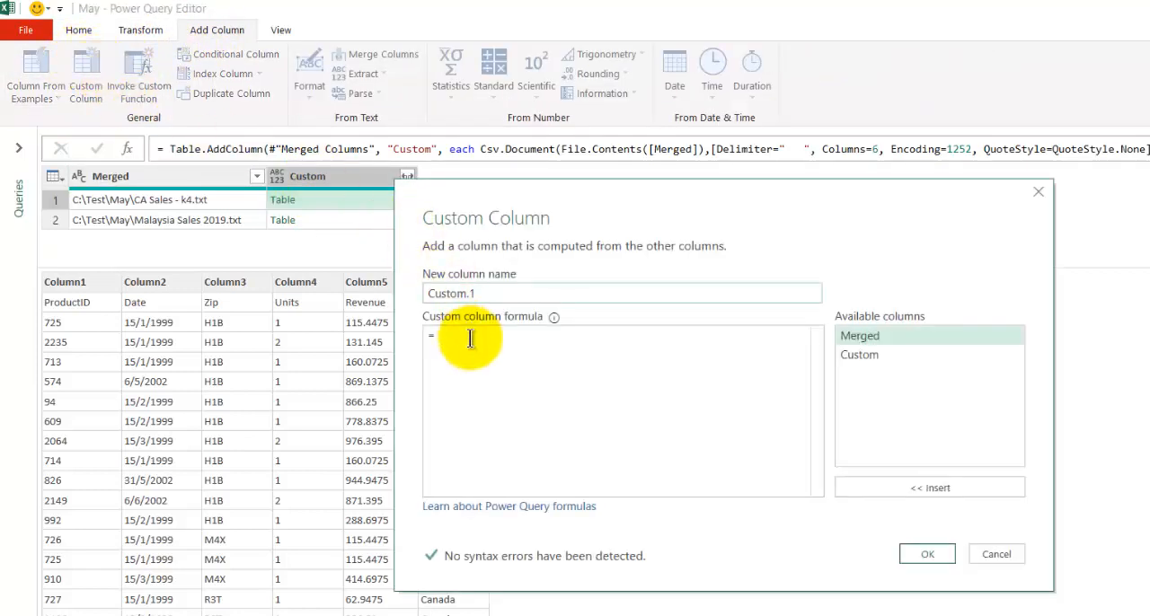
click(471, 336)
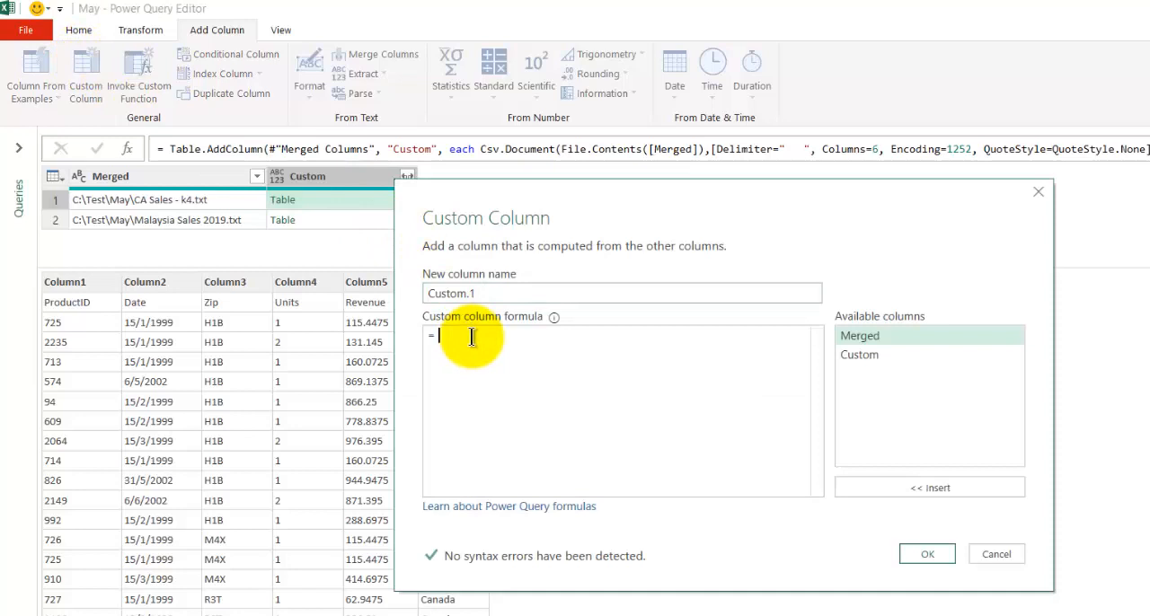
text(Table.Promo)
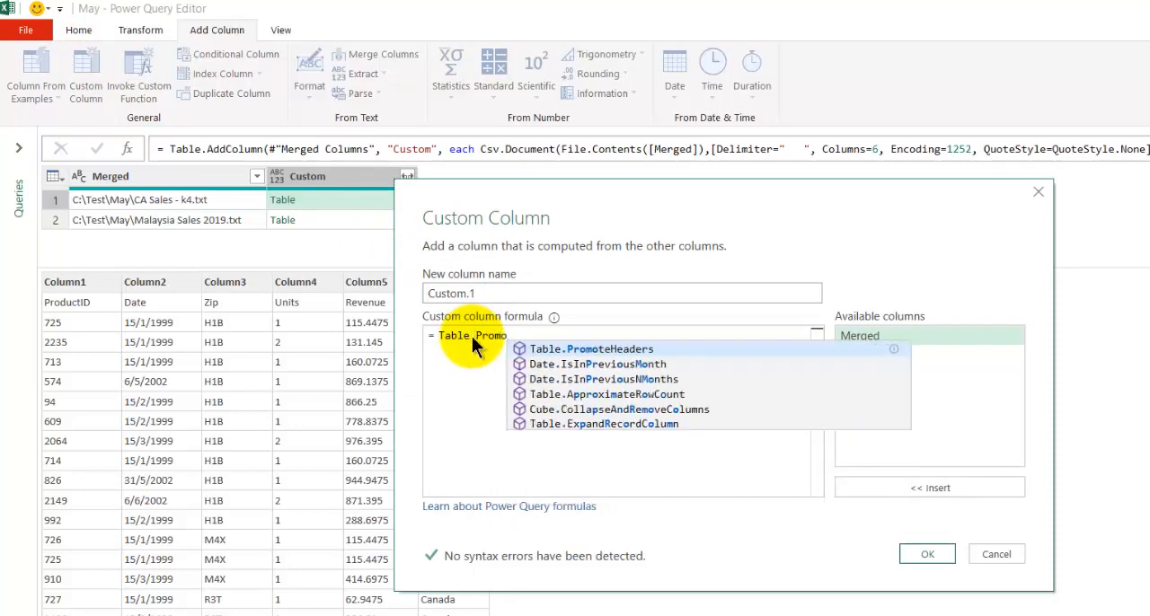
text(teHeaders()
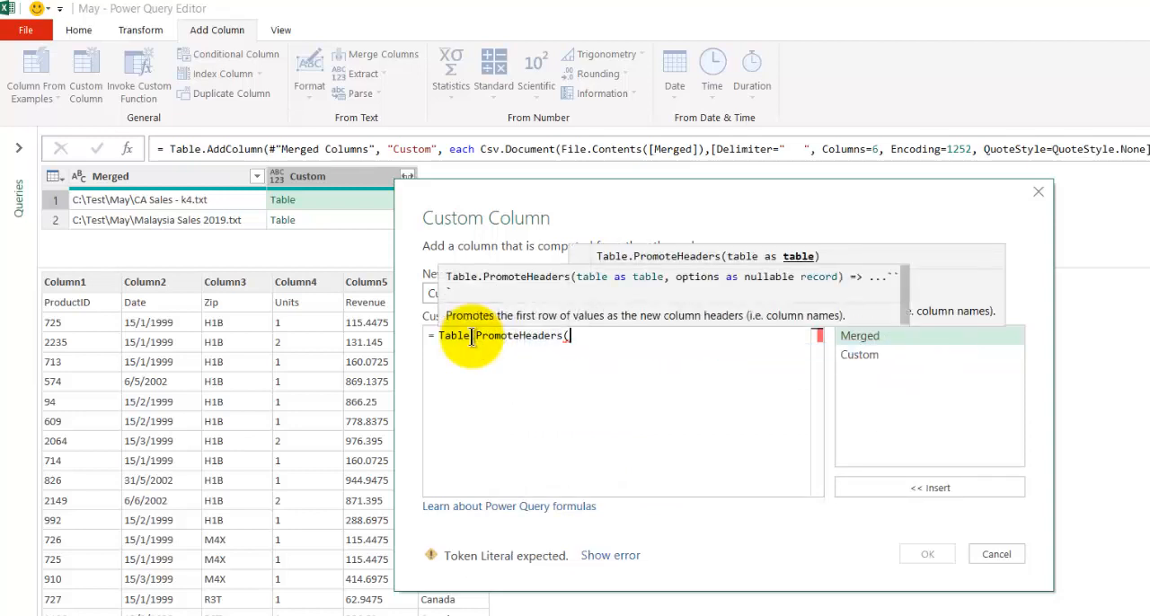
double_click(886, 353)
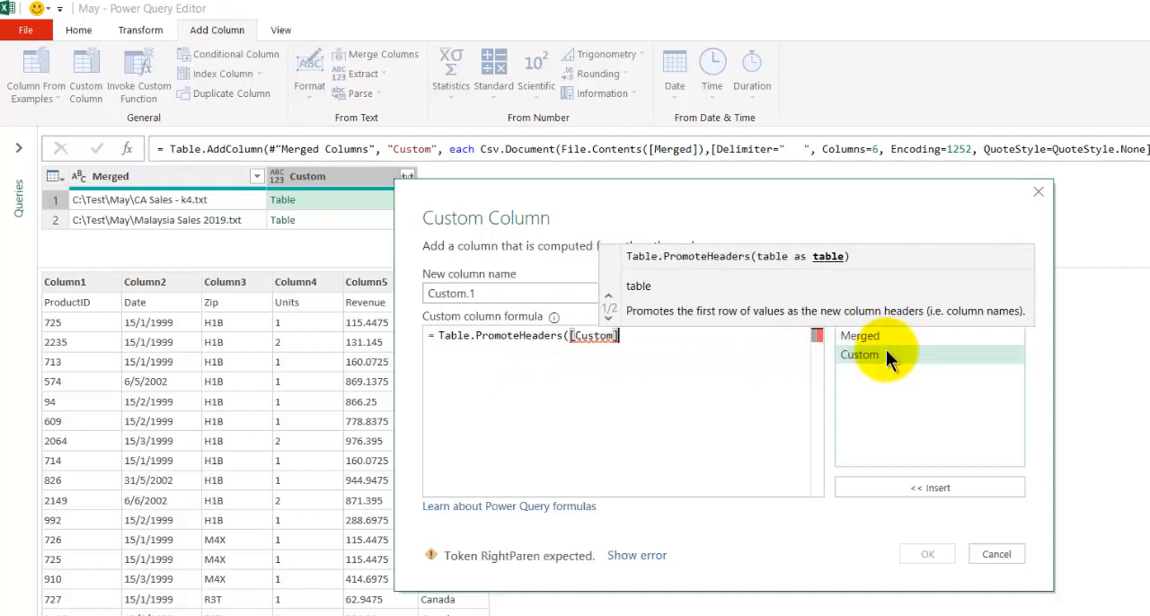
text())
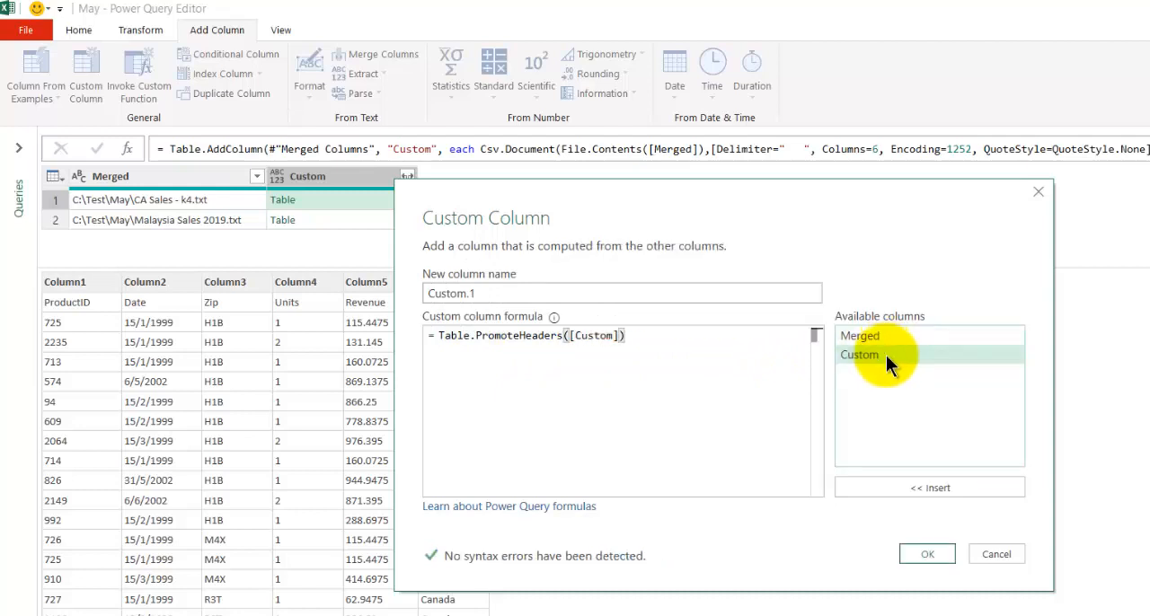
click(930, 554)
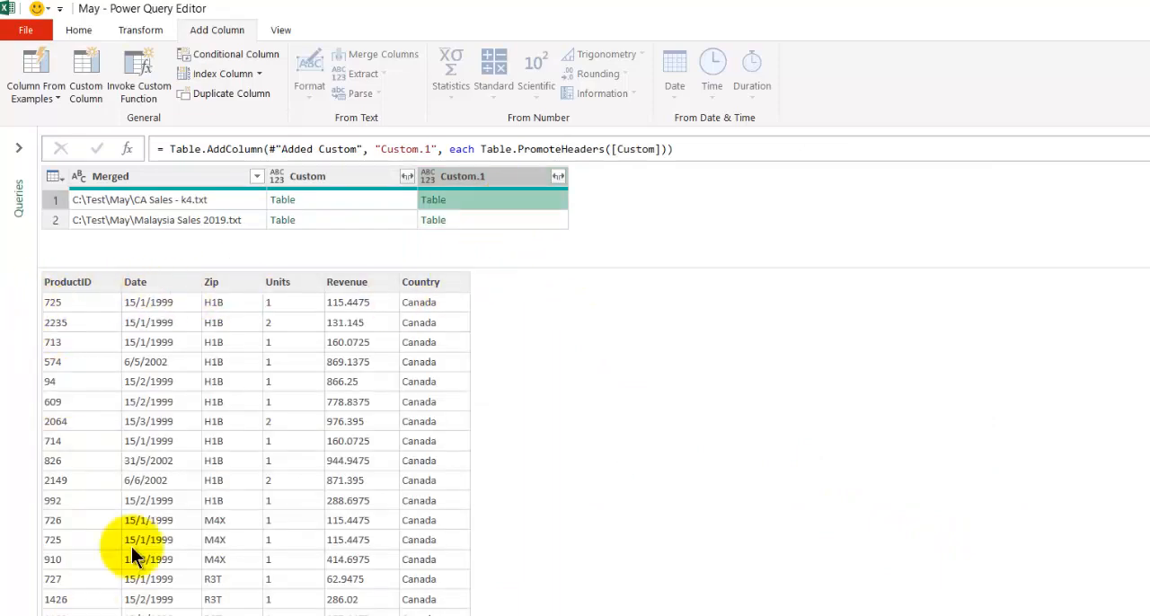
- Compare the header rows of the Custom and Custom.1 table previews for the CA Sales and Malaysia Sales files
click(336, 200)
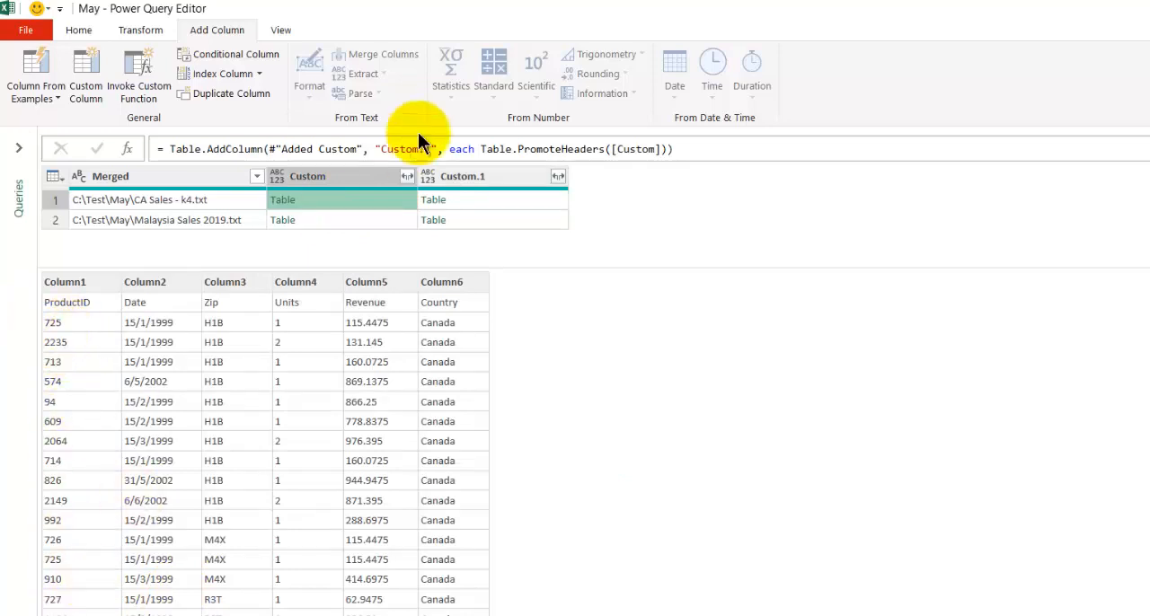
click(469, 200)
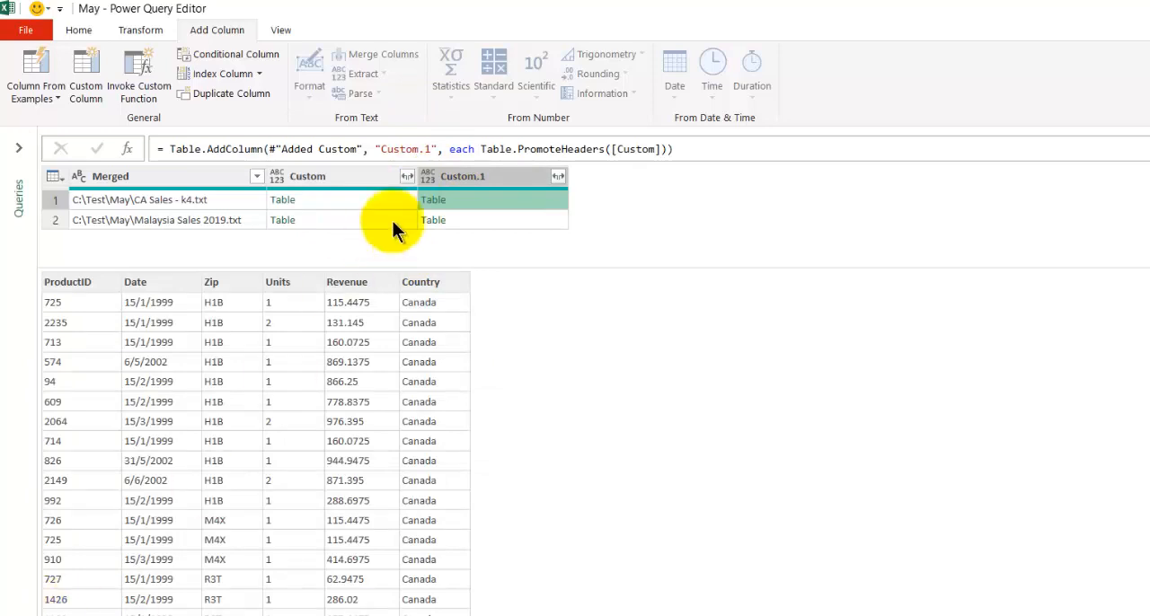
click(373, 201)
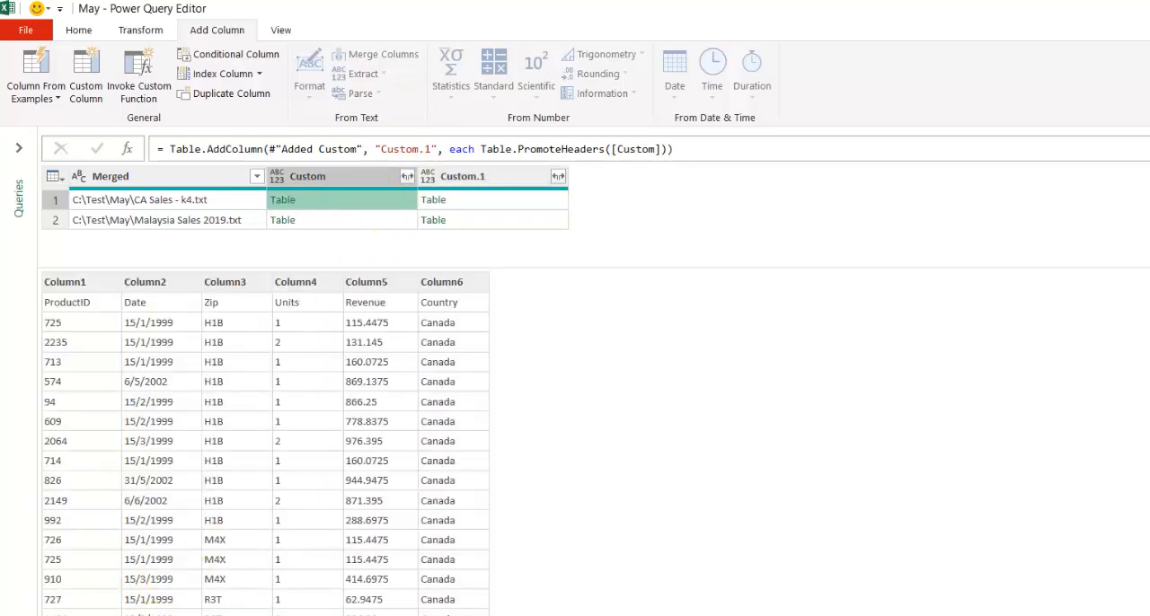
click(454, 201)
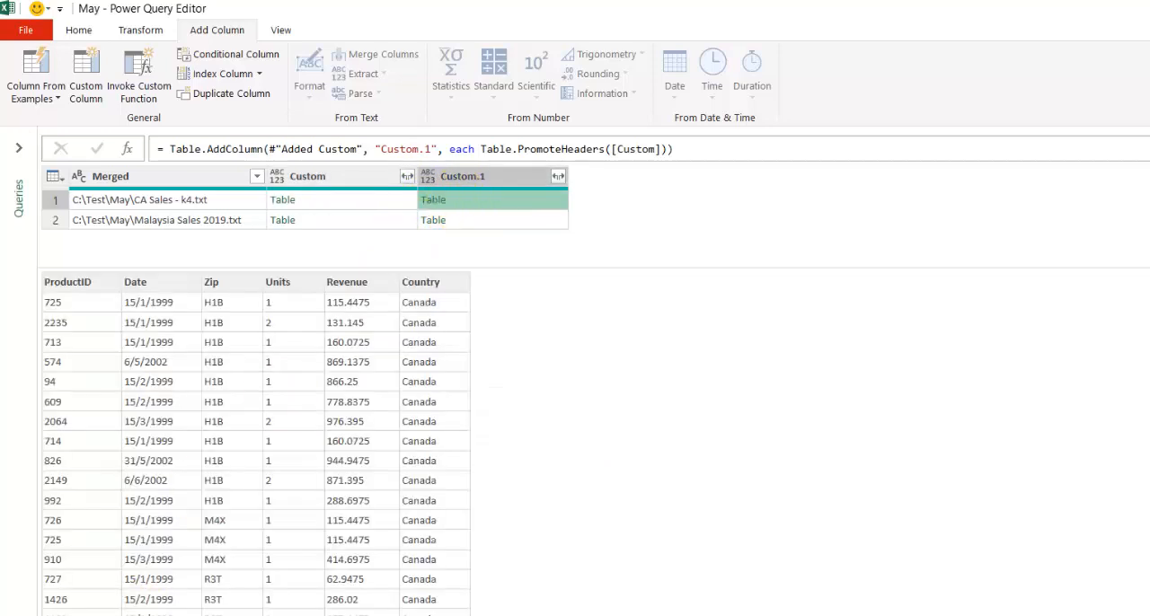
click(327, 199)
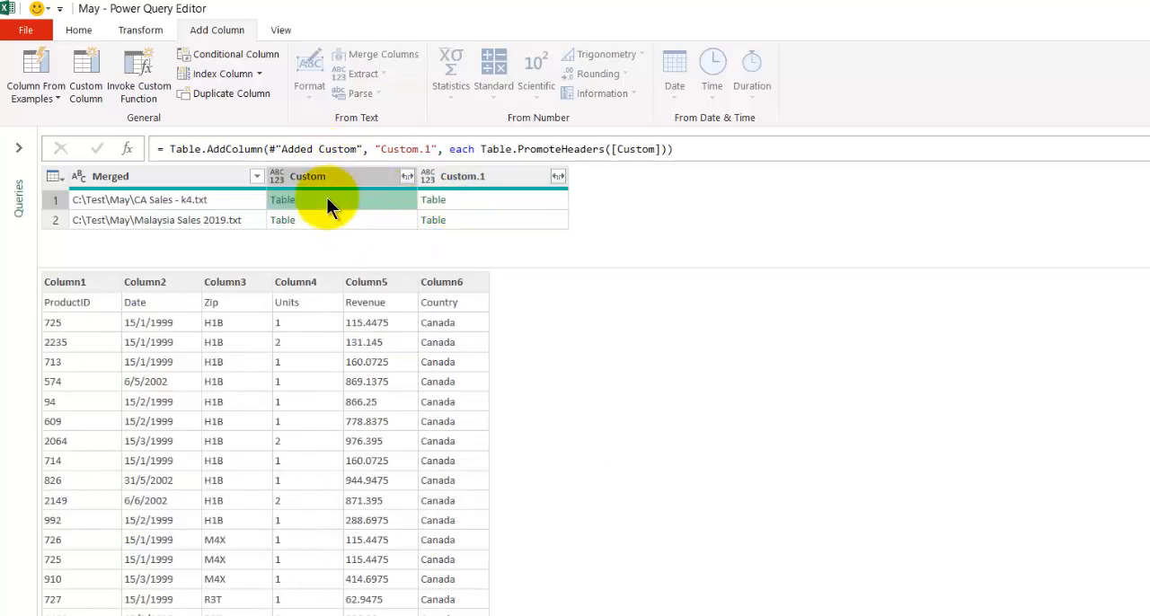
click(322, 218)
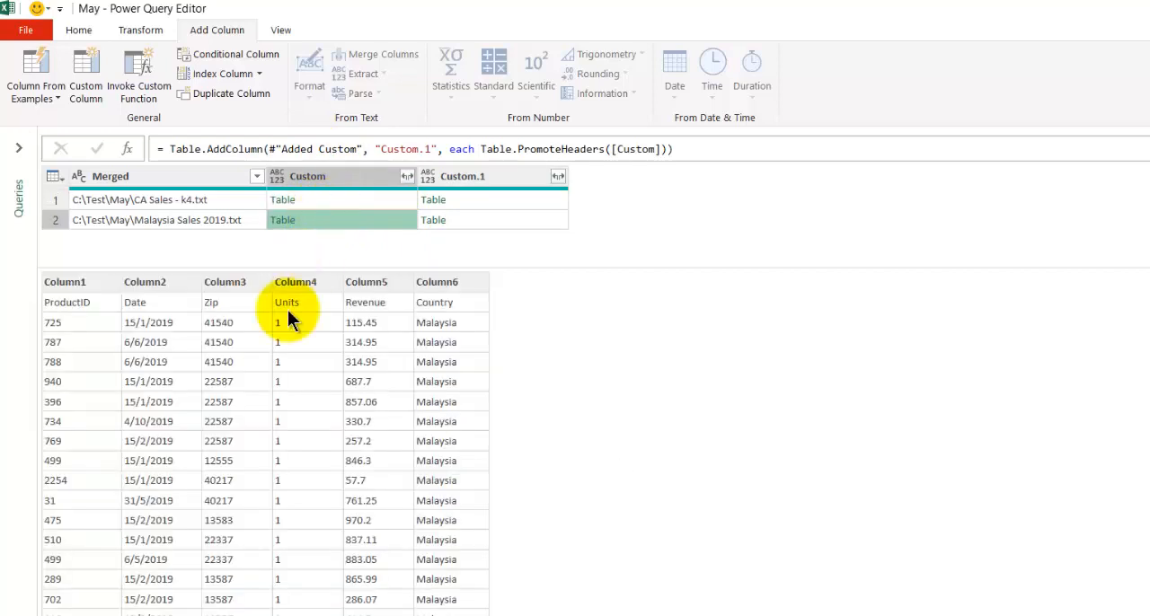
click(529, 224)
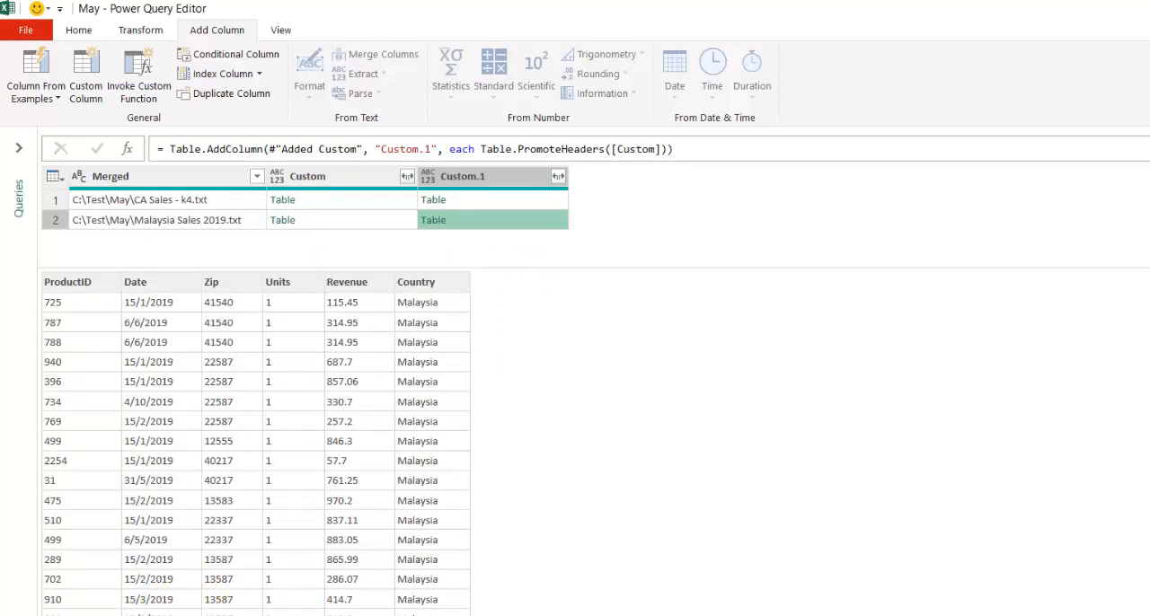
click(487, 200)
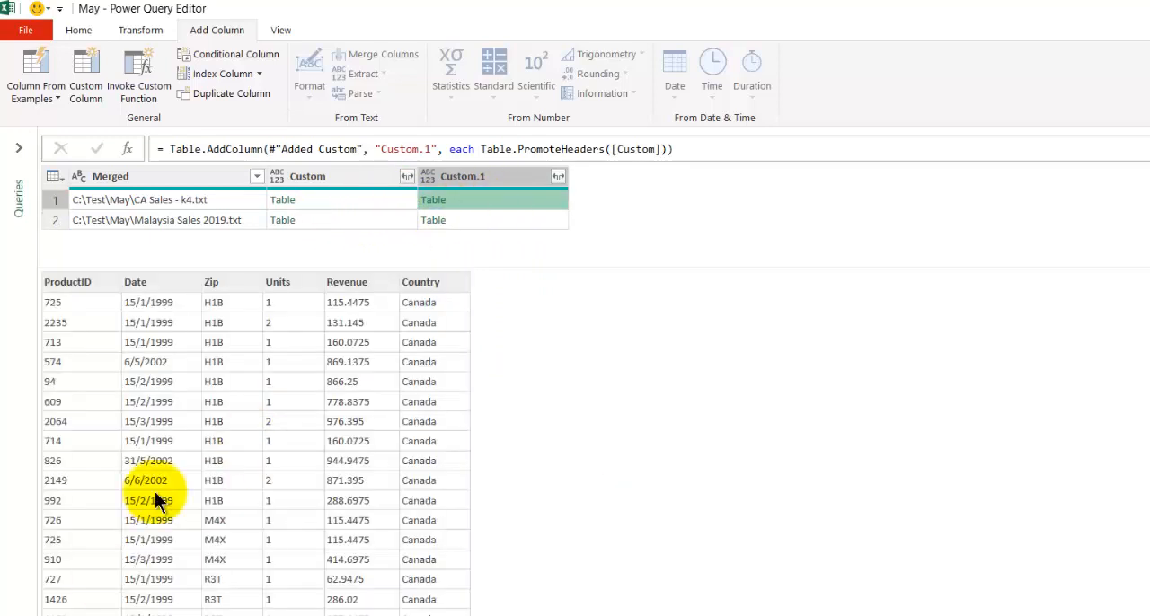
click(361, 198)
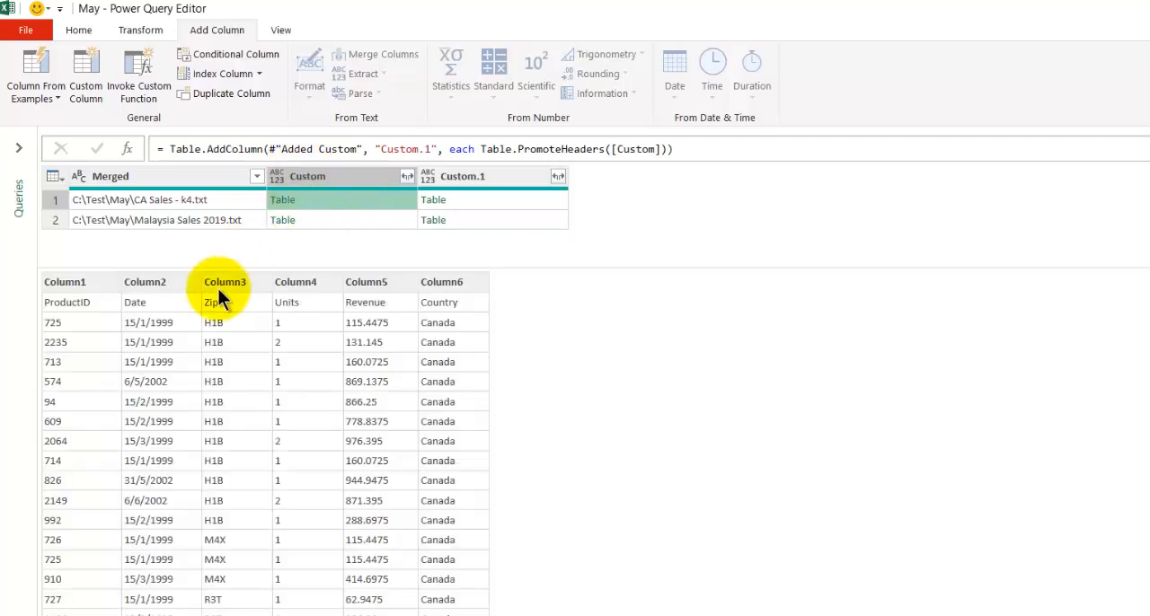
click(475, 200)
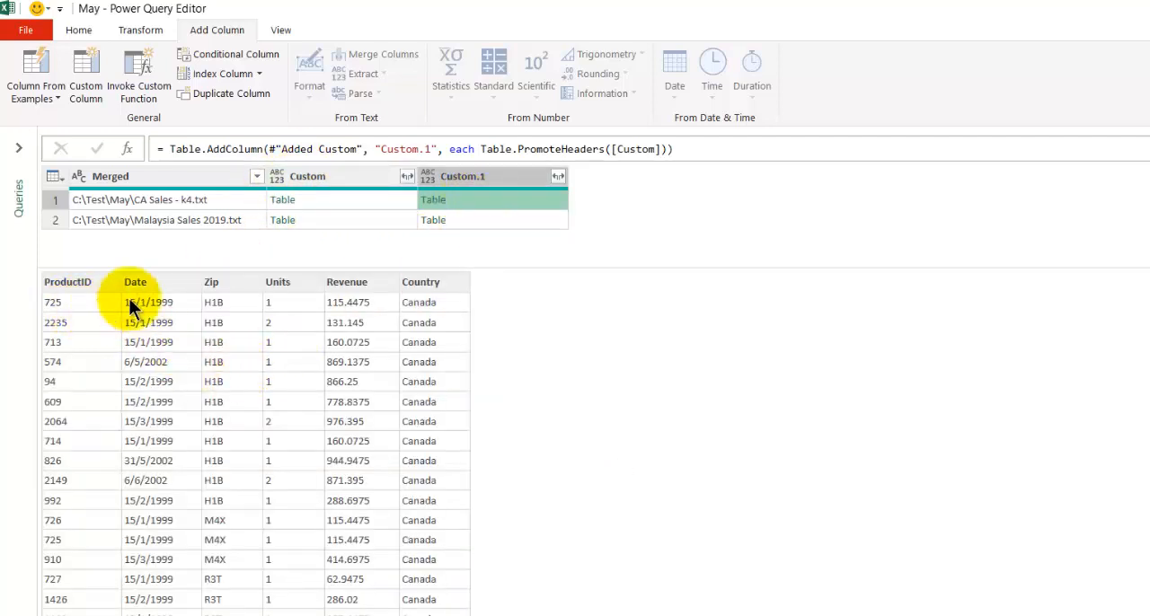
click(332, 201)
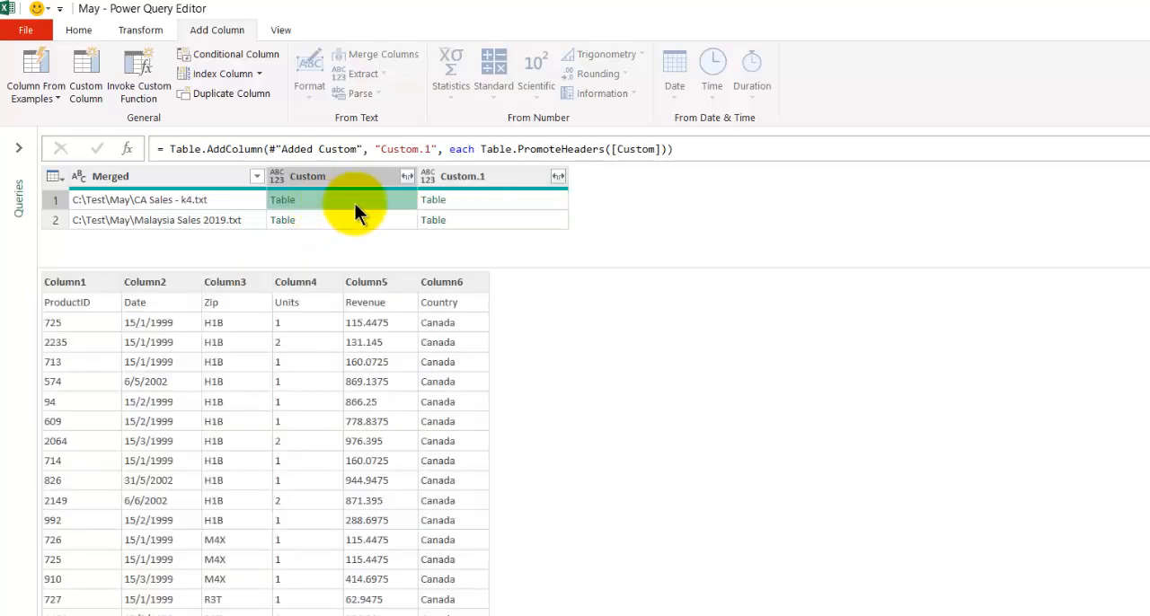
click(496, 199)
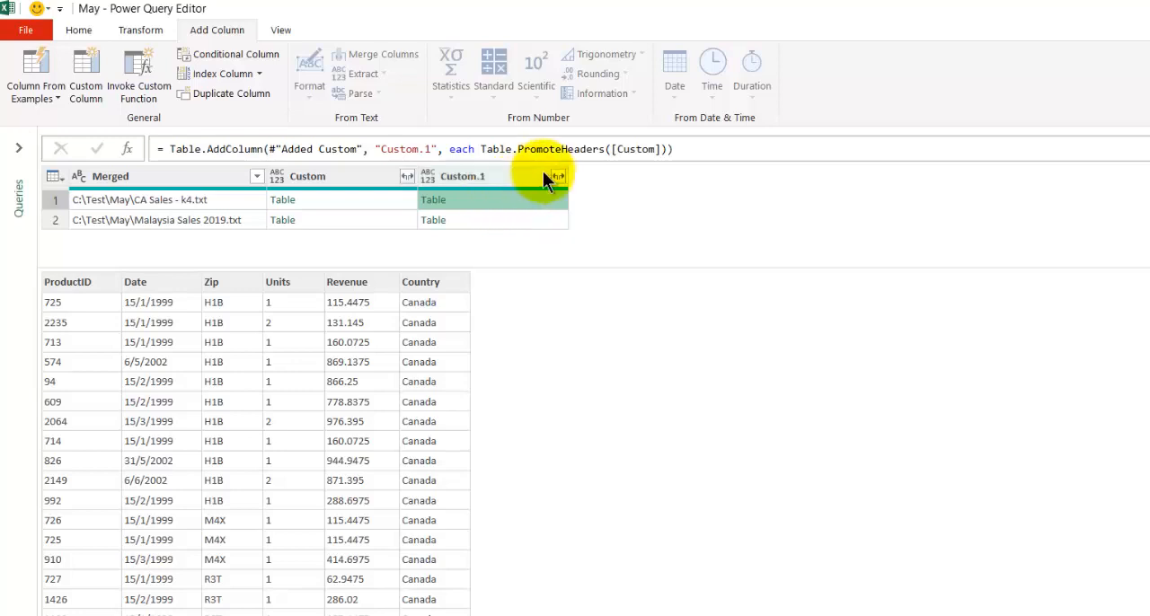
- Remove all columns except Custom.1 and expand it into all its fields, ProductID through Country, without the original column name as prefix
right_click(516, 176)
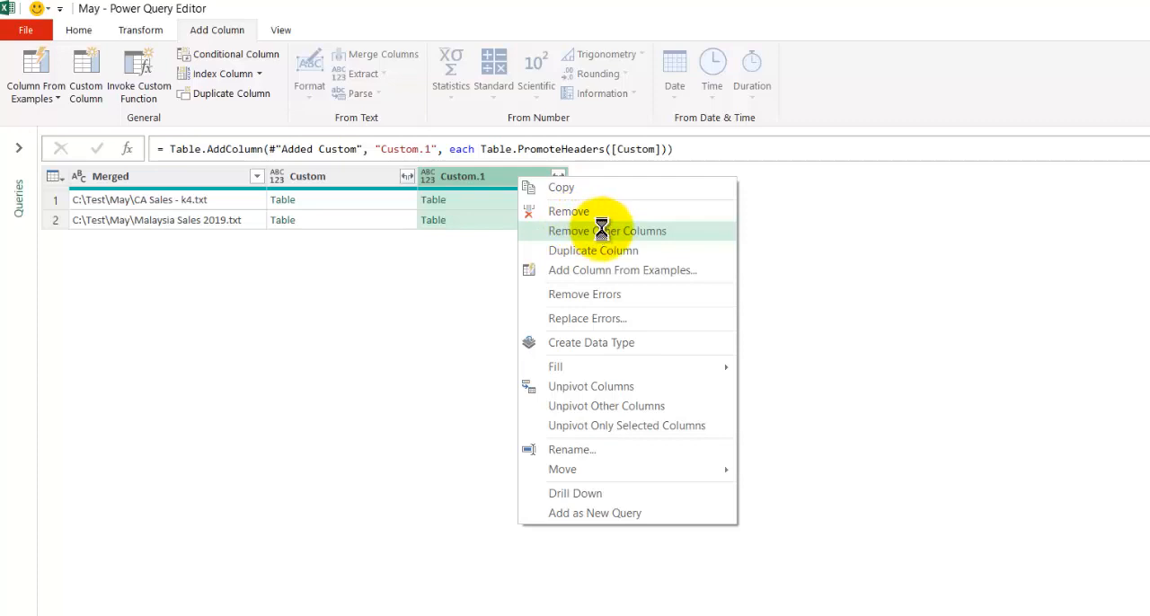
click(601, 231)
click(209, 177)
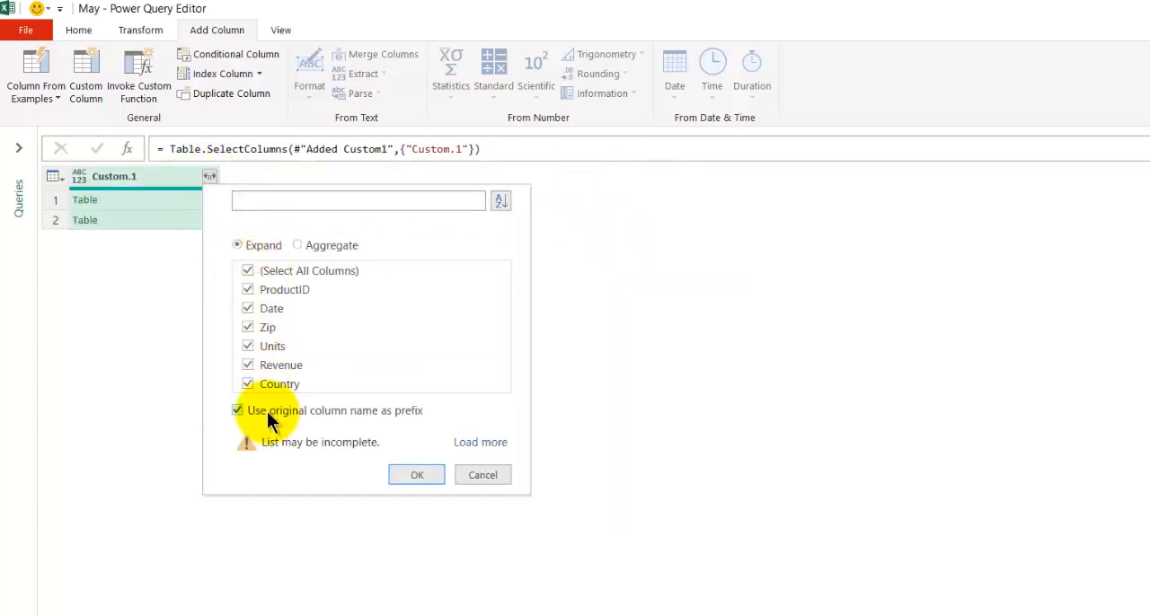
click(267, 411)
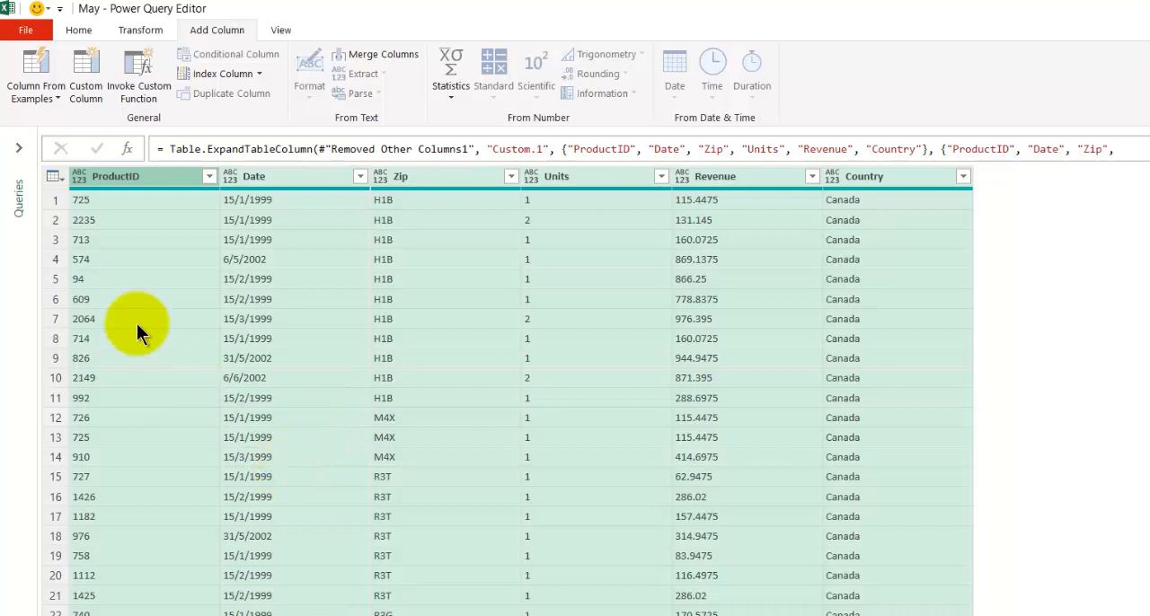
- Set the data types of the Date column to Date, Revenue to Currency and Units to Whole Number
click(230, 177)
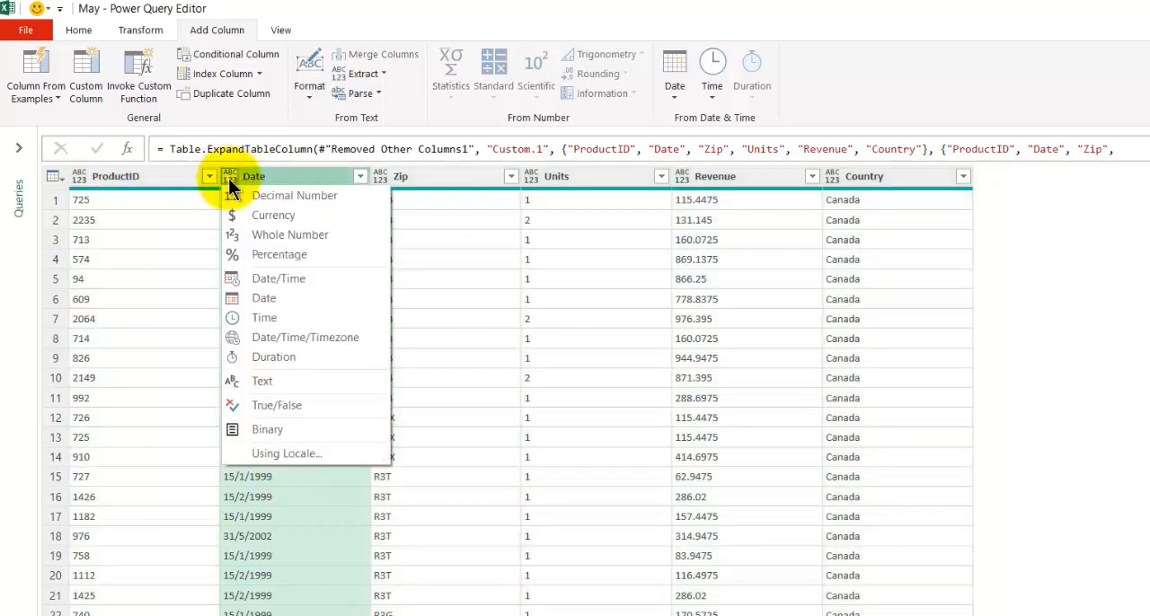
click(294, 299)
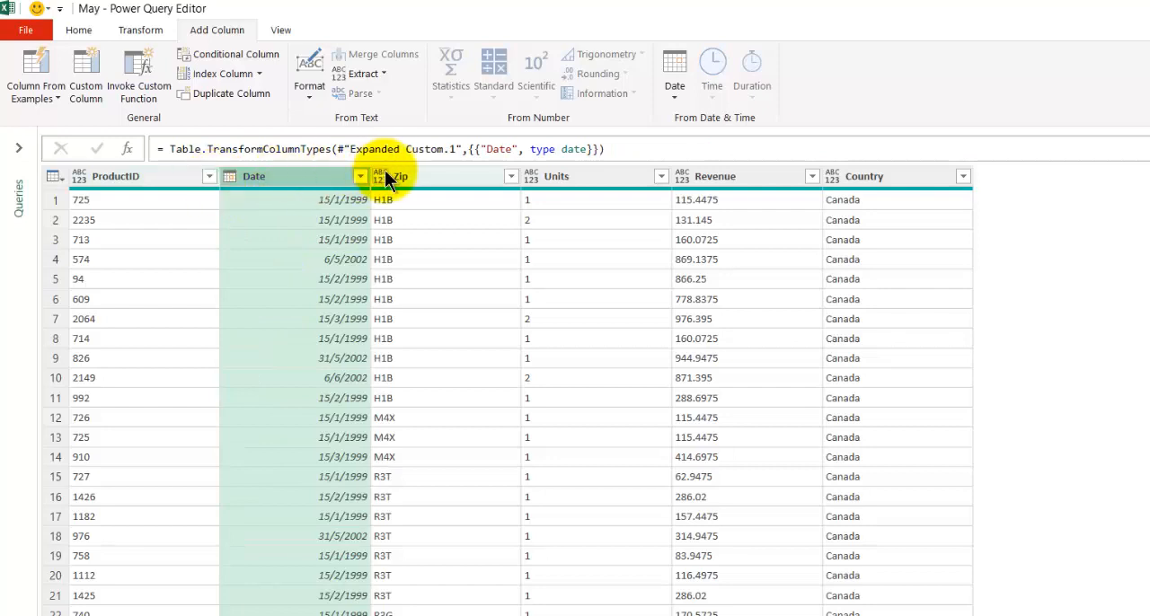
click(681, 178)
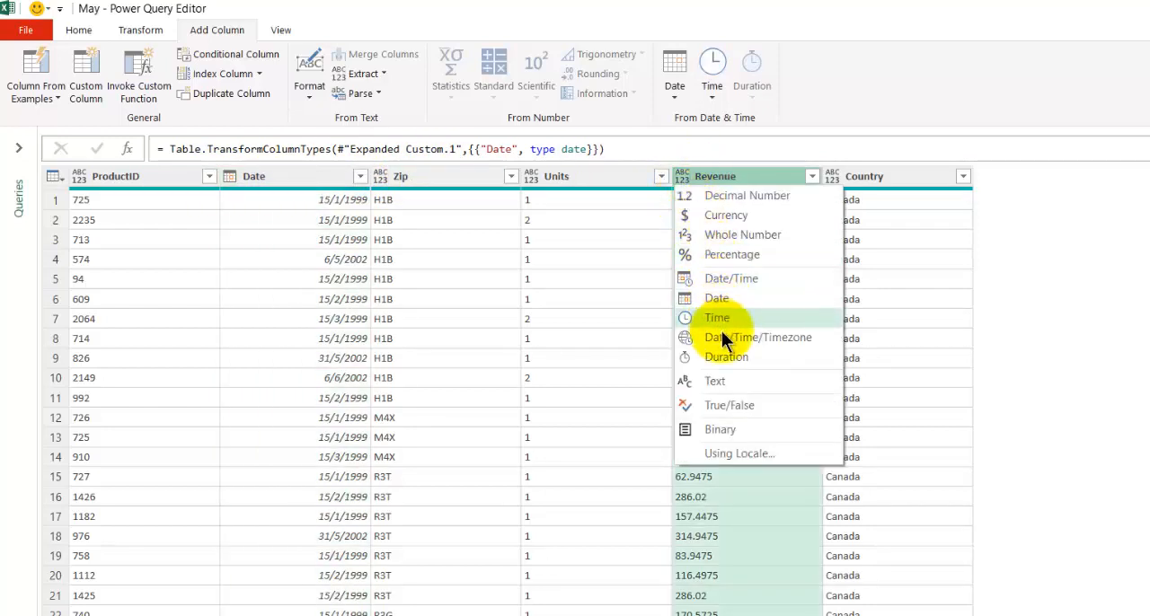
click(738, 216)
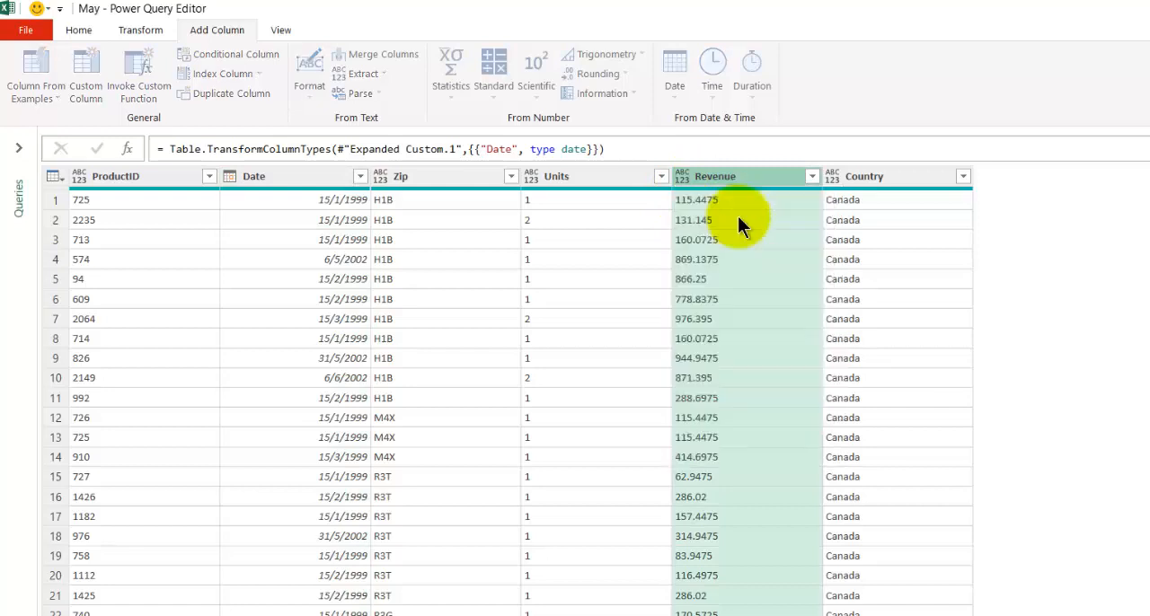
click(831, 175)
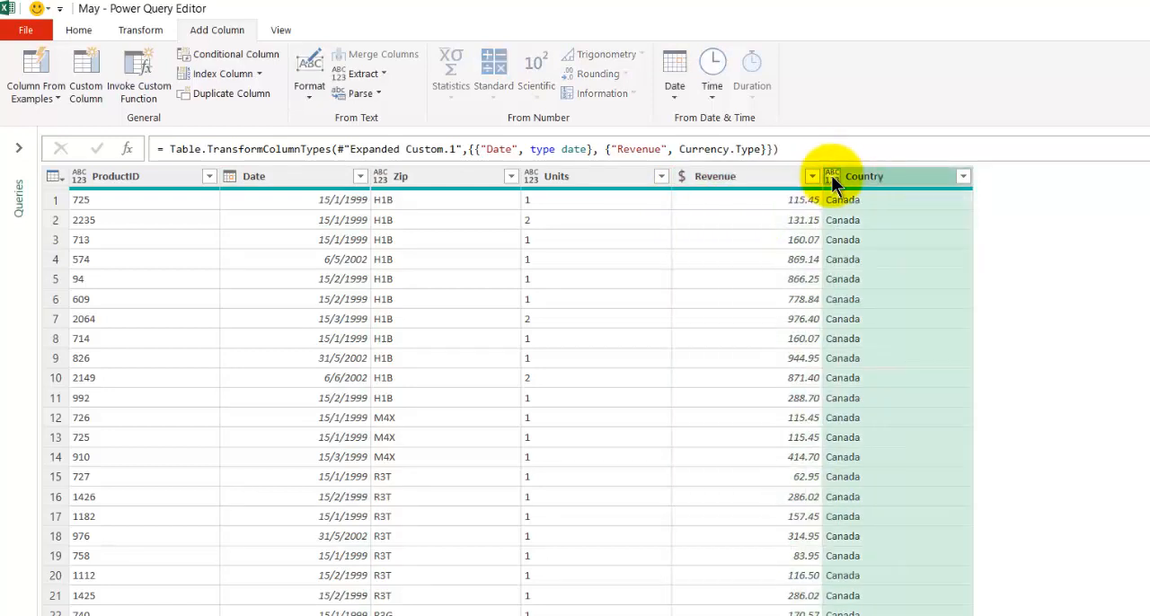
click(530, 176)
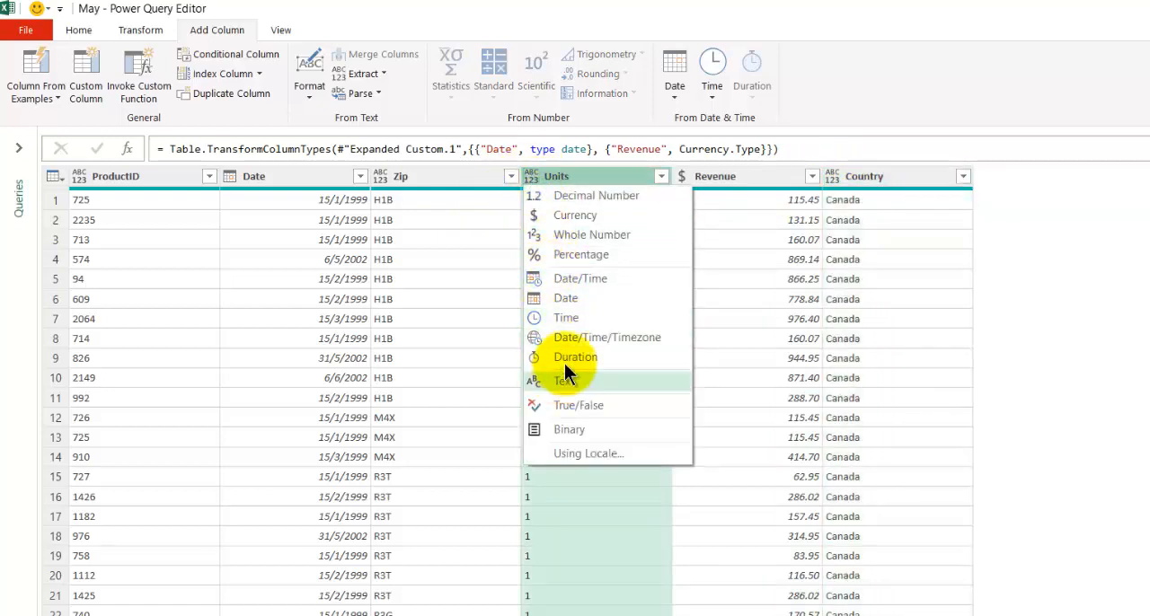
click(577, 235)
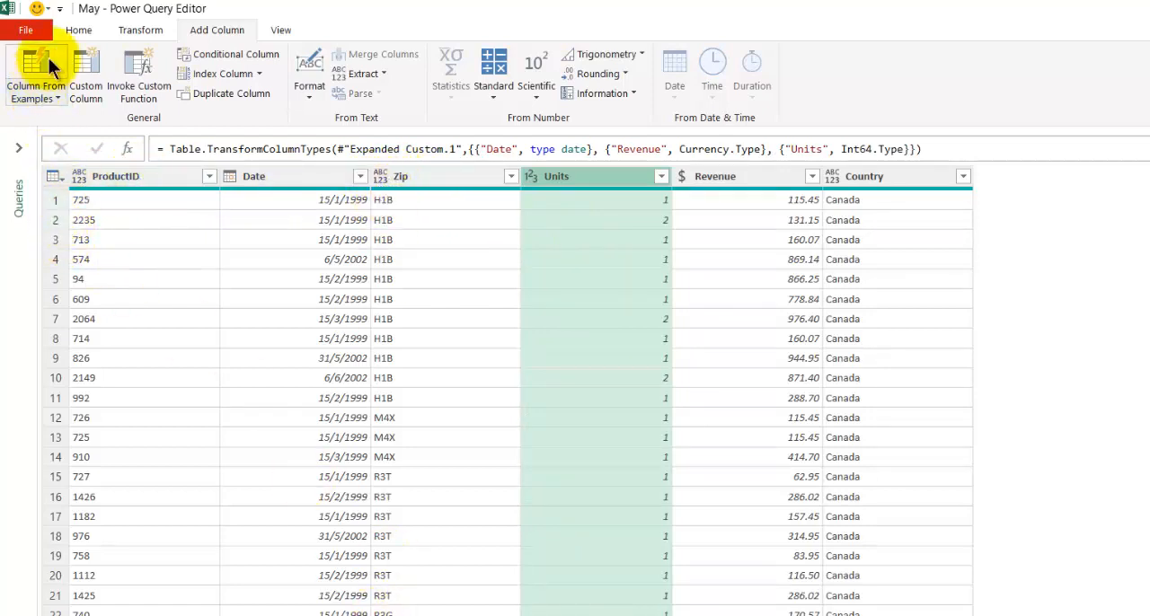
- Close the query editor and load the May query into an Excel worksheet table
click(79, 29)
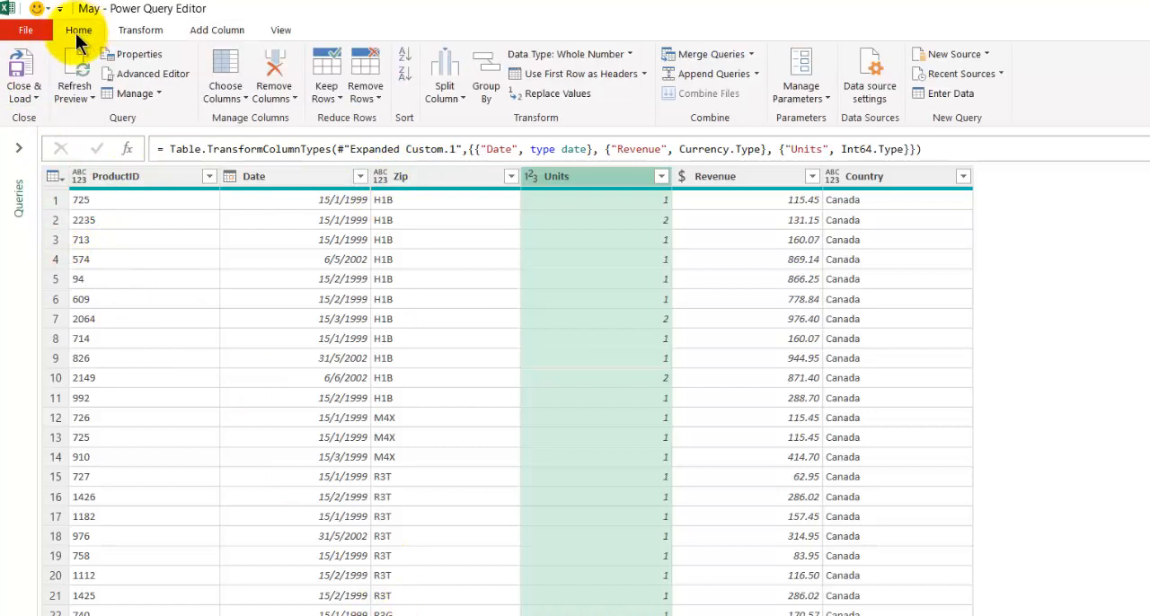
click(26, 101)
click(44, 119)
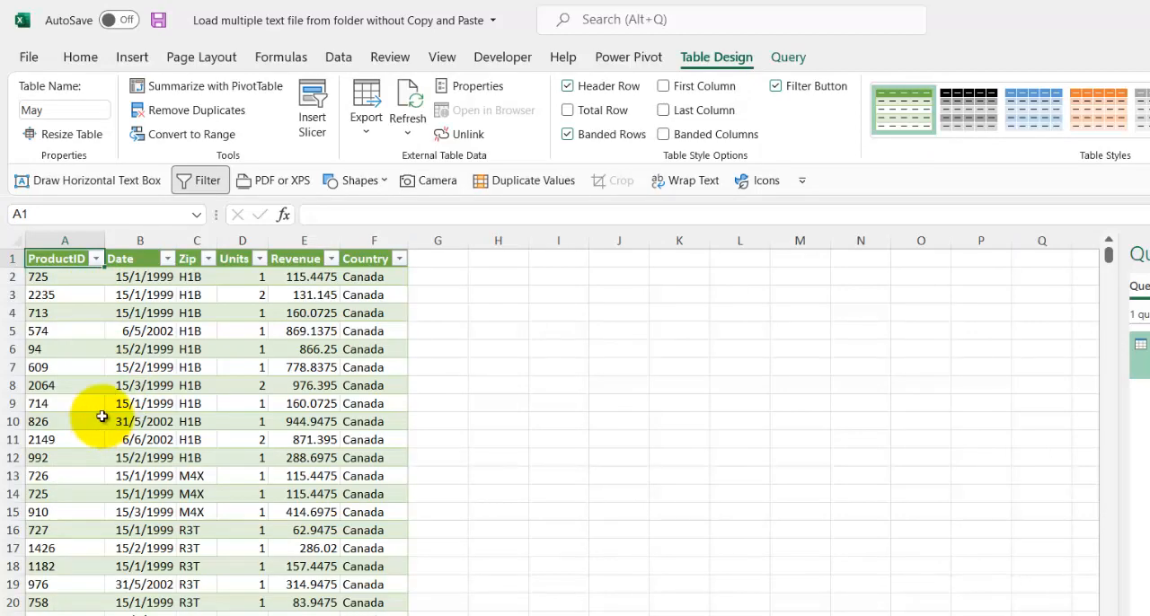
- Compare the rows of the loaded May table with the CA Sales - k4 text file in Notepad
scroll(101, 416, down, 13)
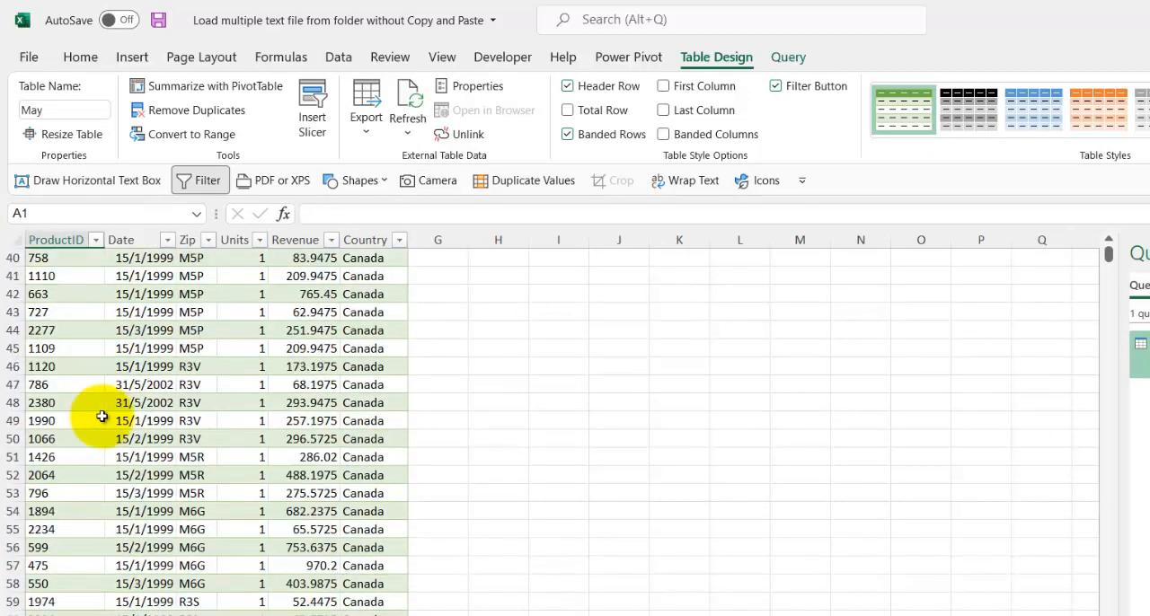
scroll(101, 416, down, 8)
scroll(102, 416, up, 16)
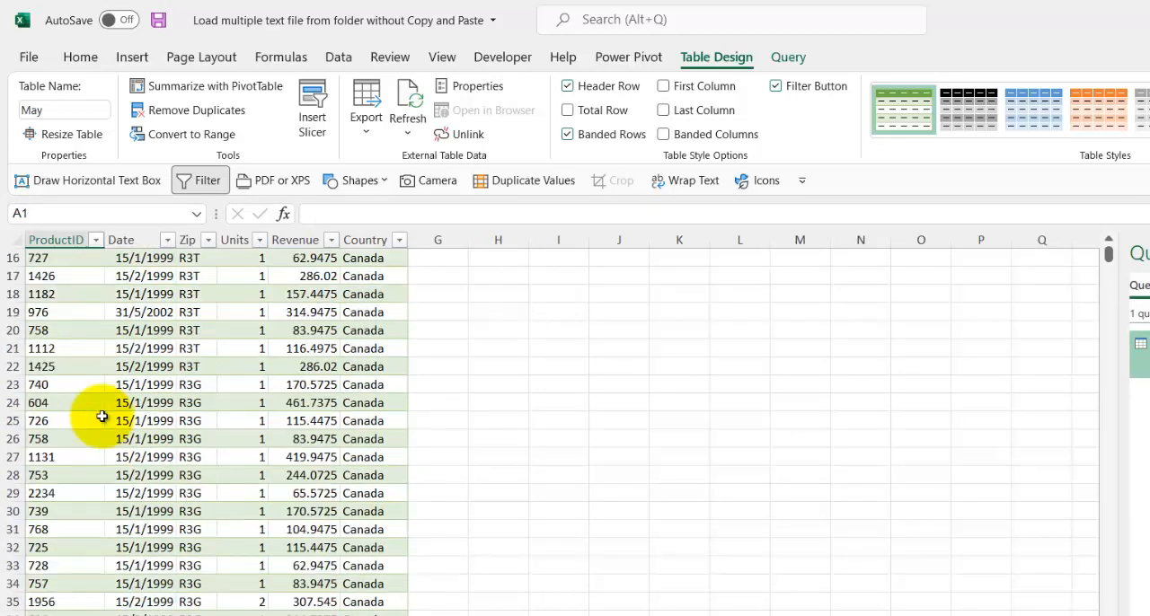
scroll(101, 416, up, 4)
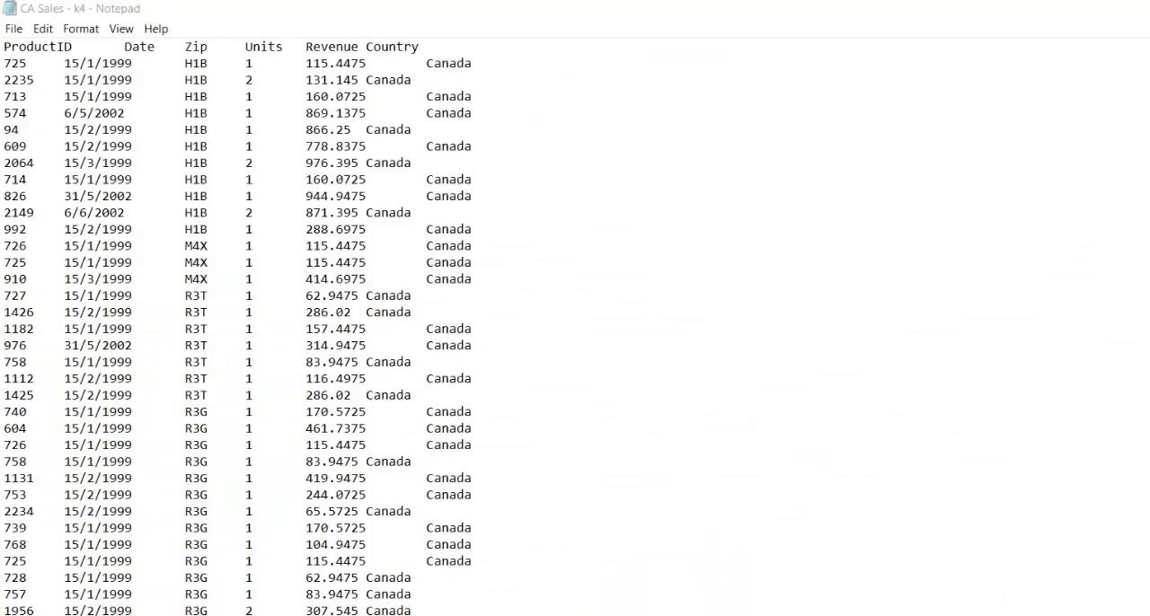
scroll(441, 557, down, 9)
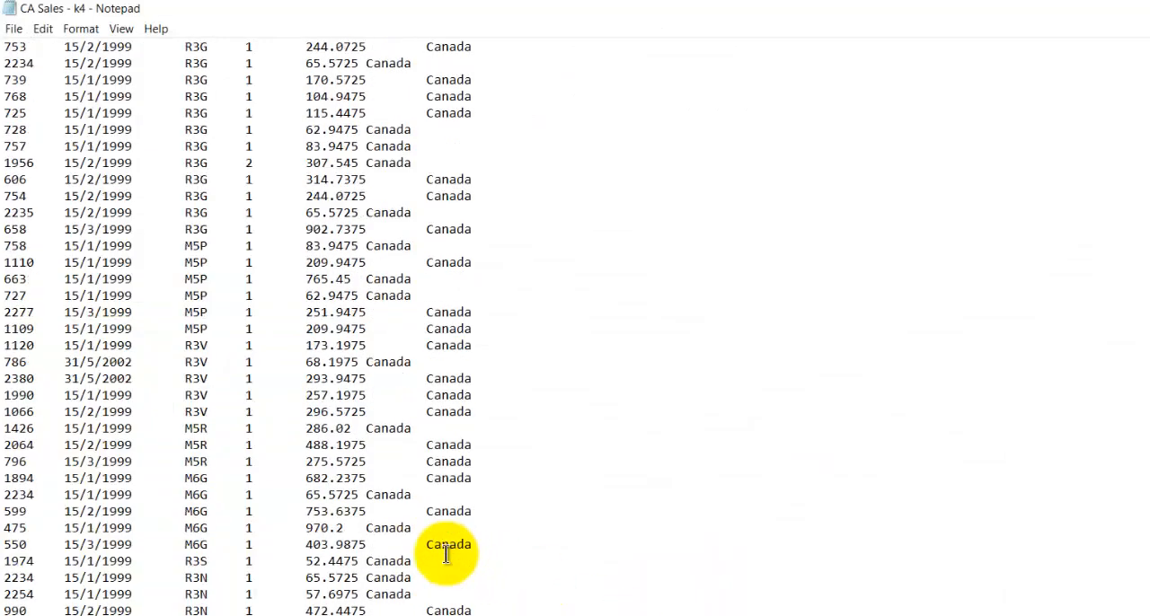
scroll(447, 556, down, 17)
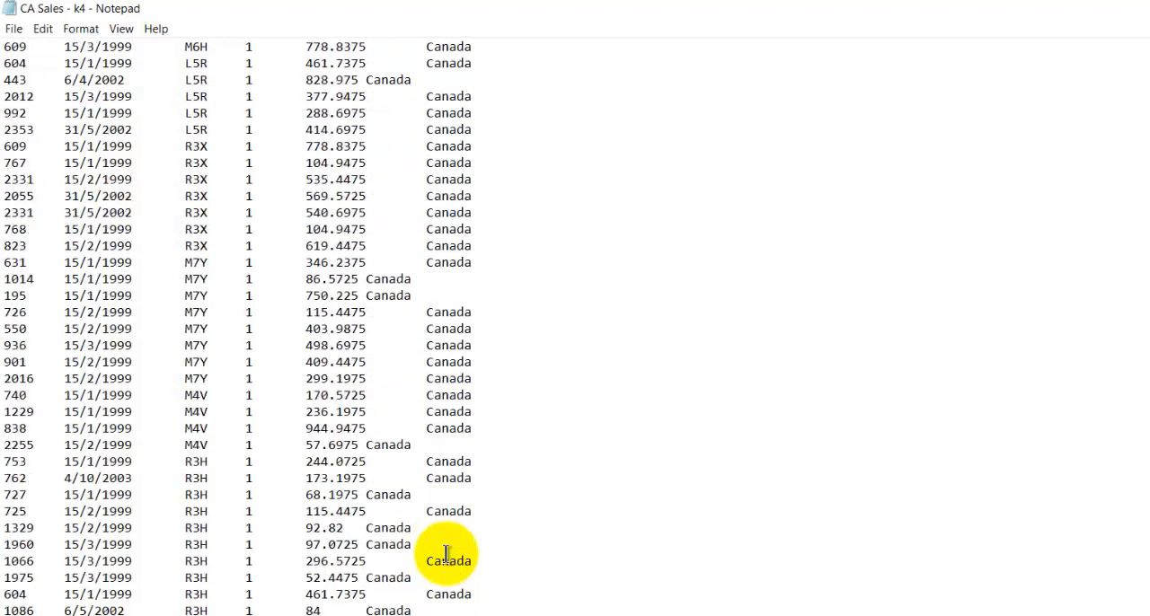
scroll(447, 555, down, 8)
scroll(446, 555, up, 16)
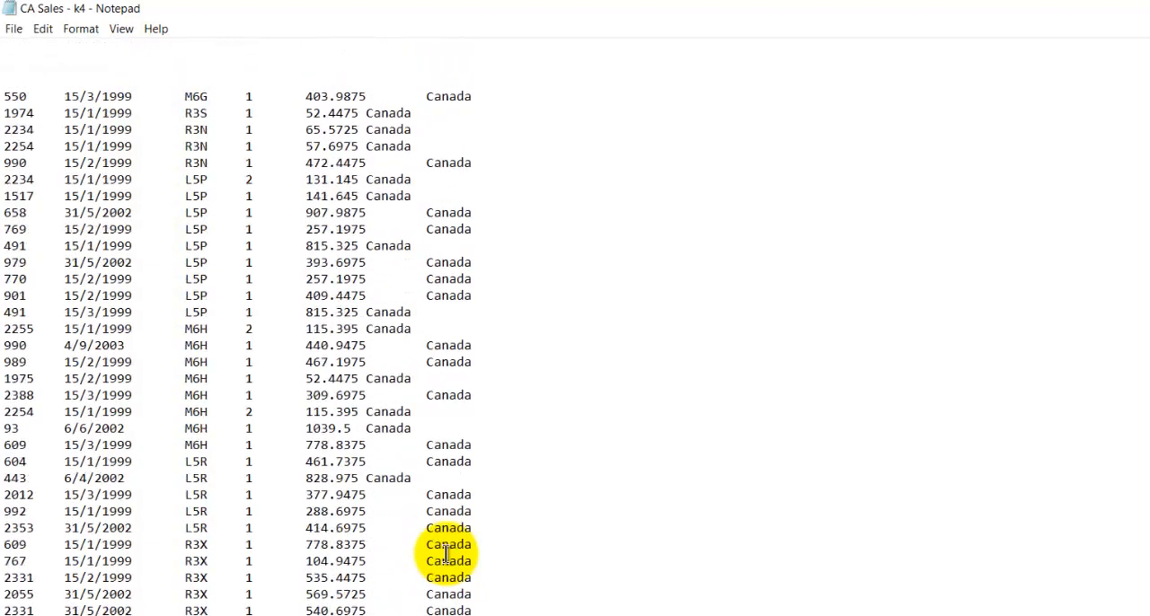
scroll(447, 555, up, 19)
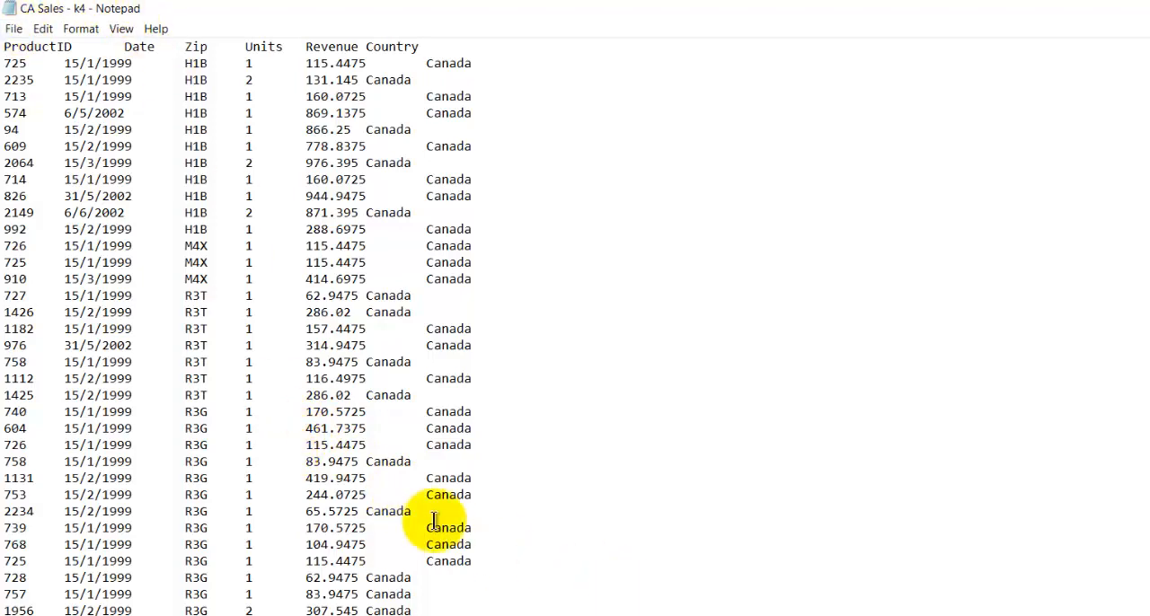
scroll(440, 521, down, 11)
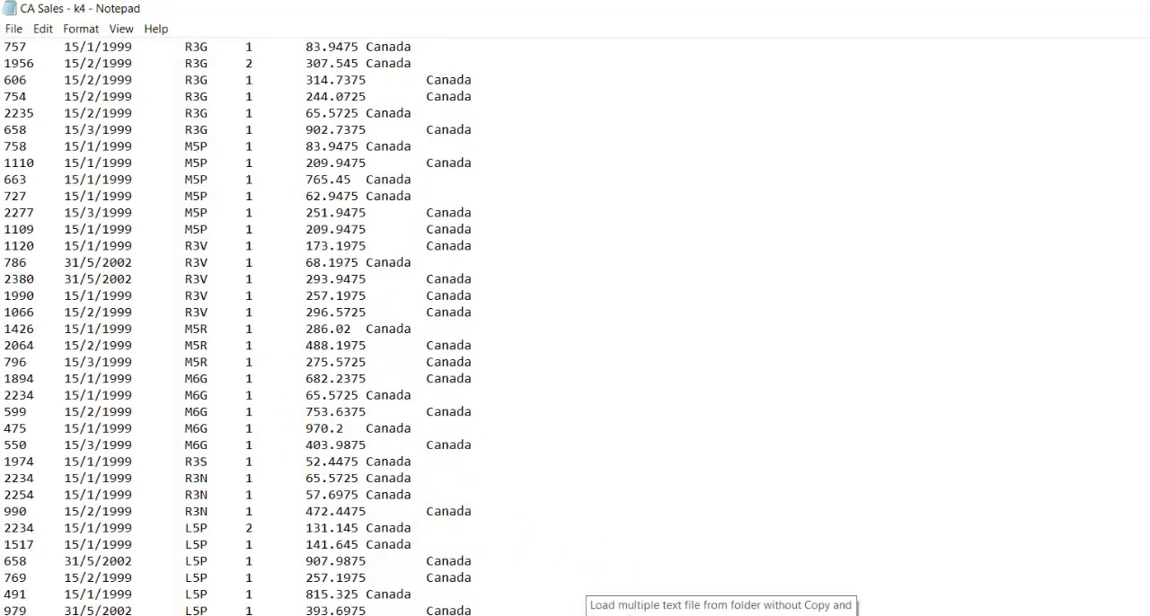
- Switch back to Excel, reopen the May query at its Added Custom1 step and preview the CA Sales table in the Custom column
click(723, 614)
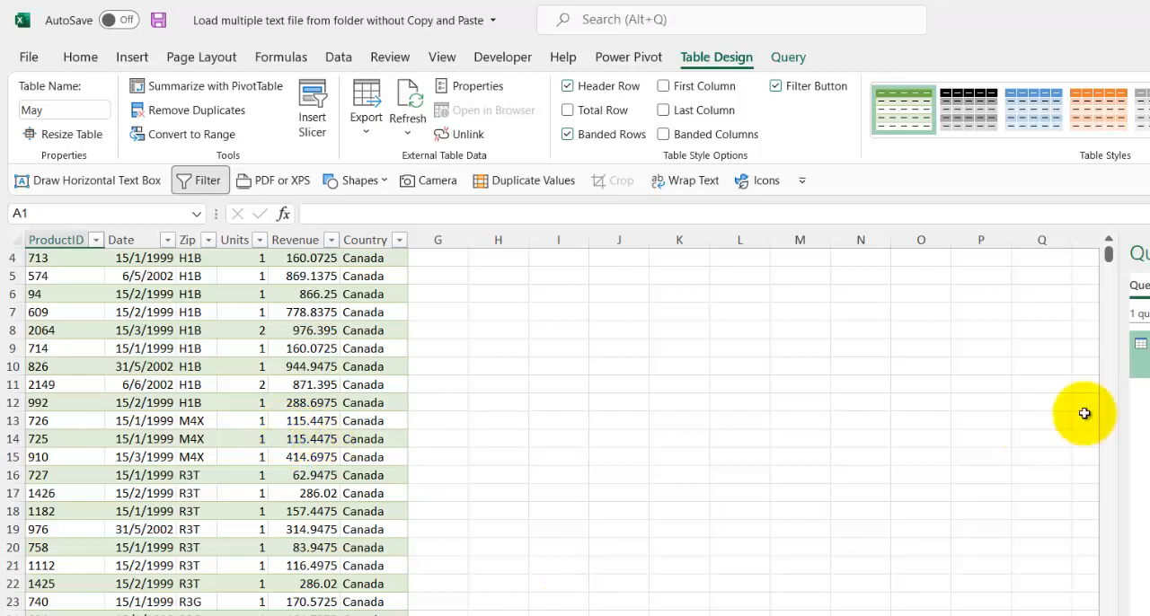
double_click(1143, 355)
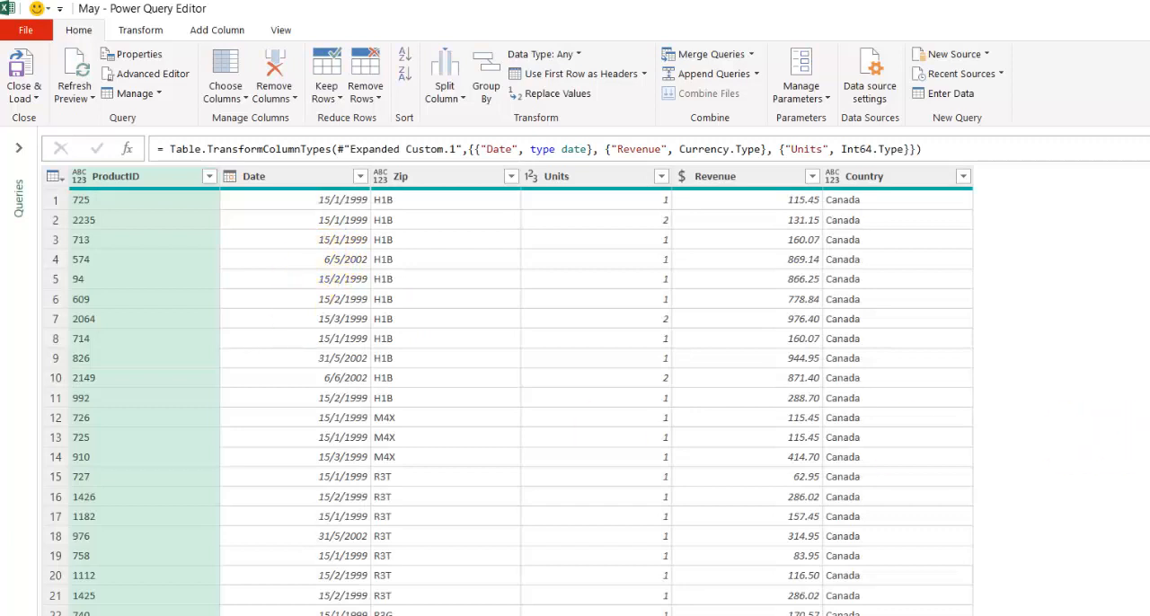
key(Up)
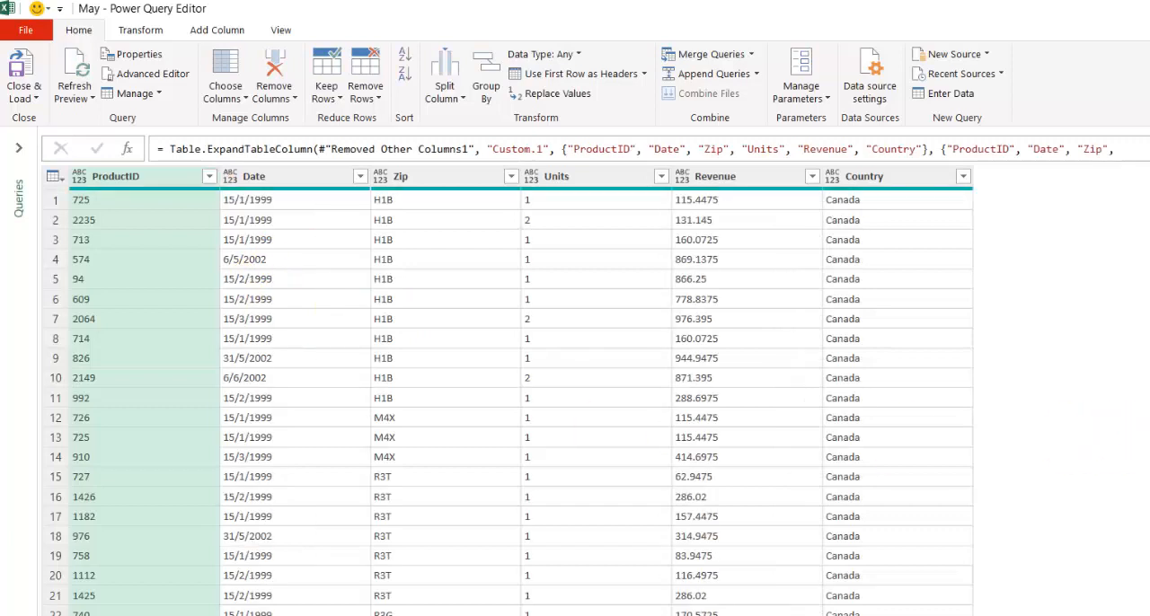
key(Up)
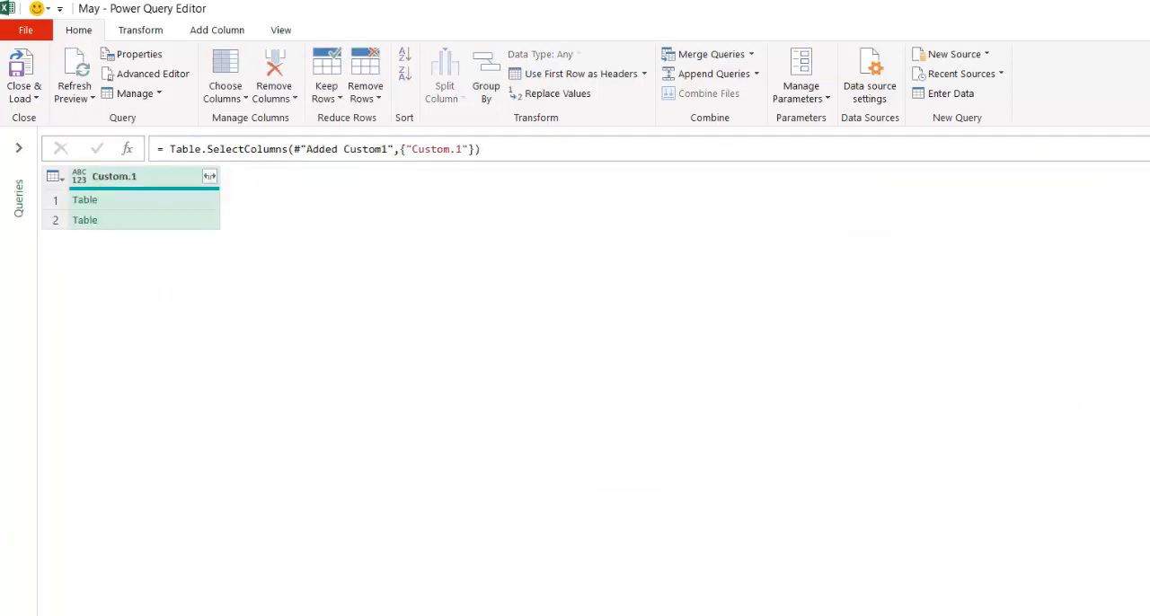
key(Up)
click(352, 198)
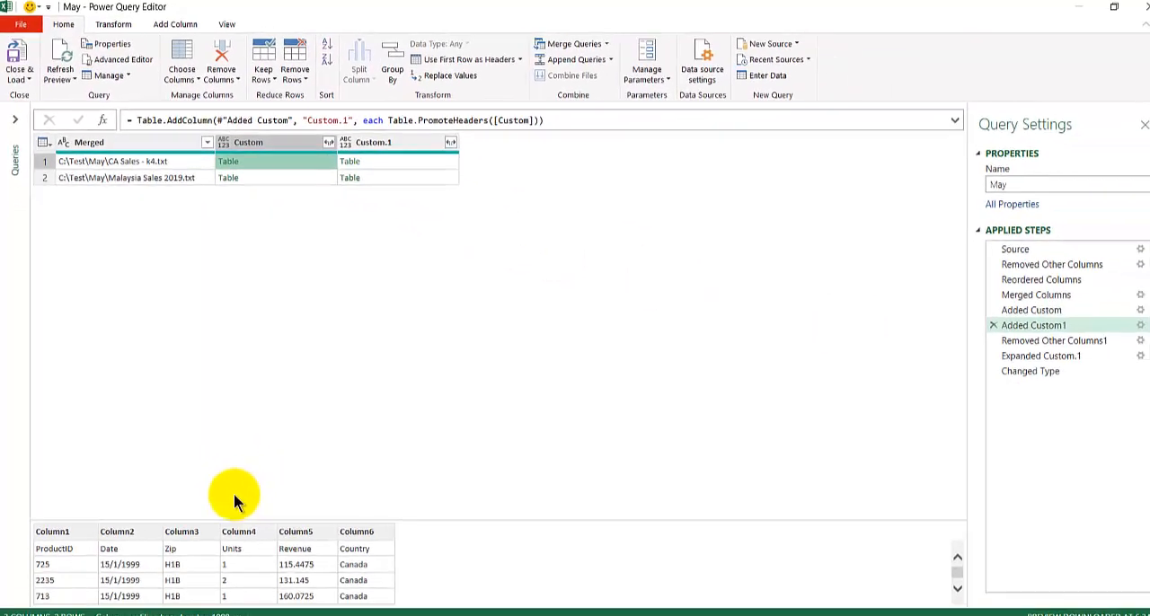
- Enlarge the preview, compare the header rows of the Custom and Custom.1 tables for CA Sales, and close the query editor
drag(227, 520, 222, 203)
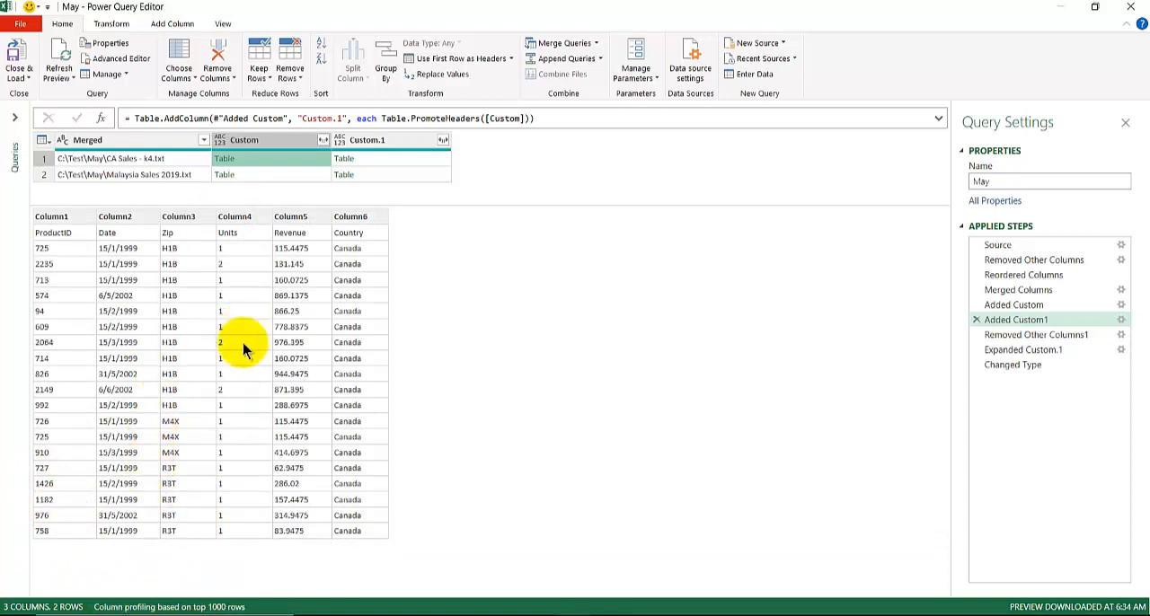
click(365, 159)
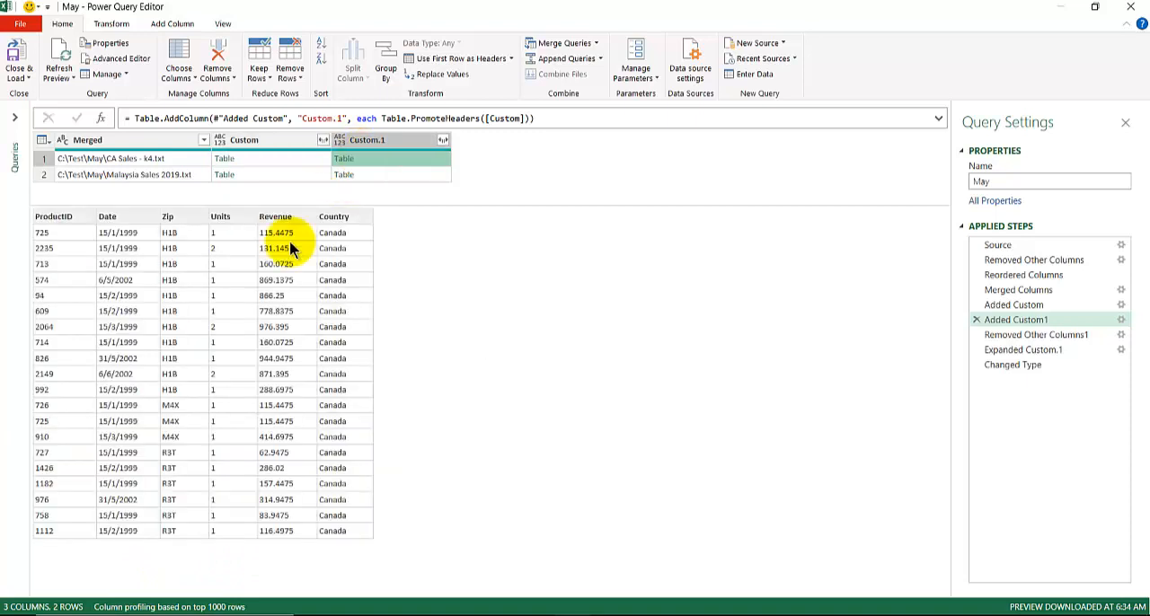
click(269, 159)
click(387, 162)
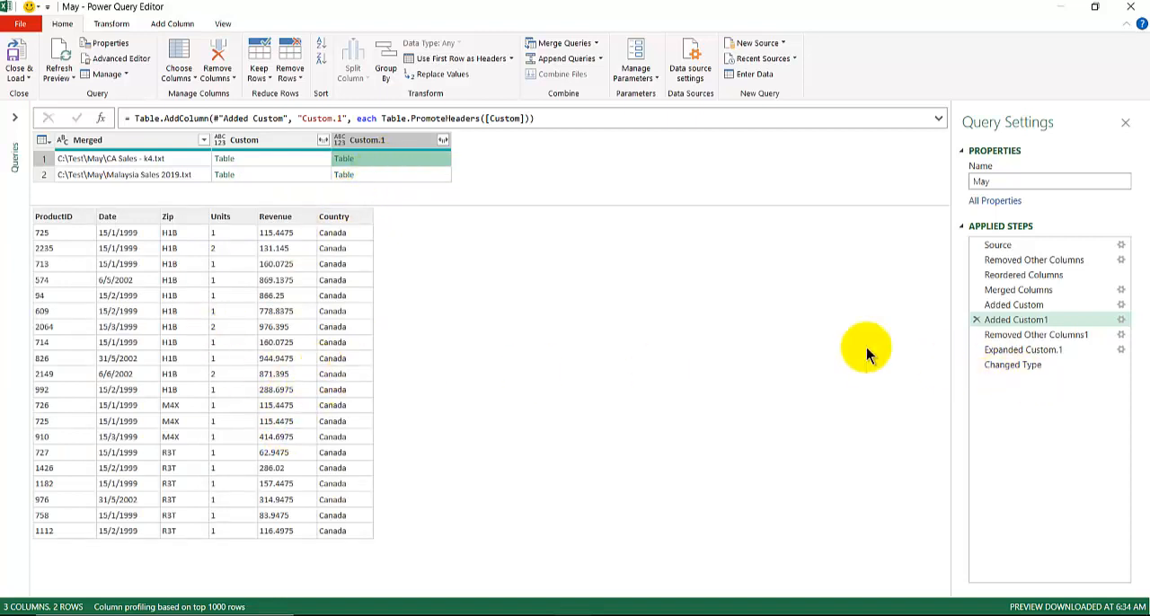
click(1135, 7)
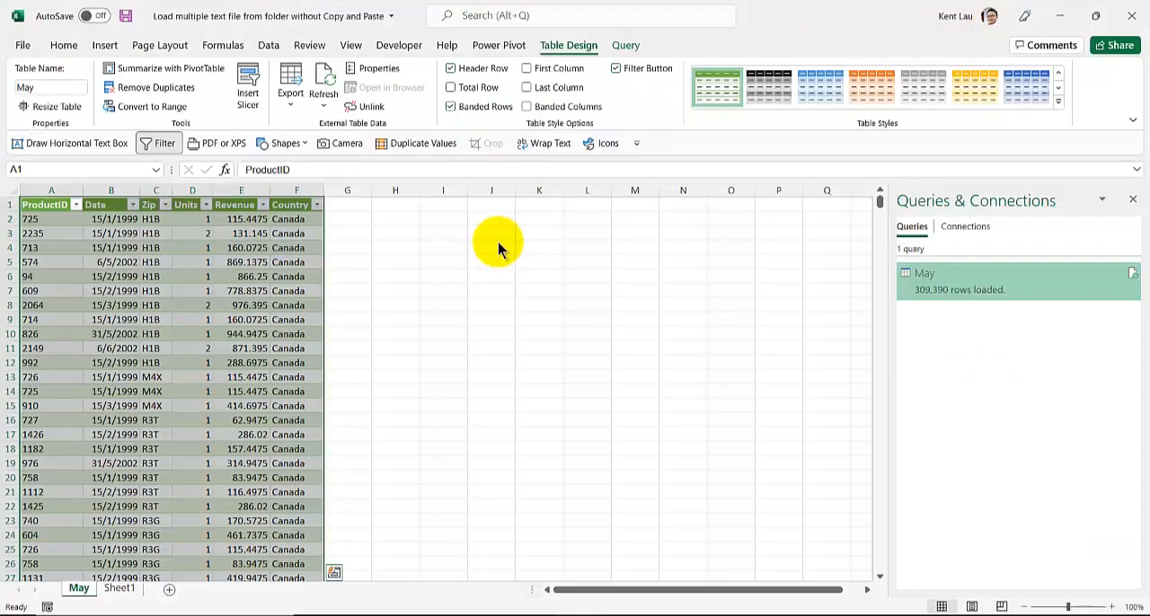
- Review the loaded May table and check which countries its Country filter lists, leaving the filter unapplied
click(180, 286)
scroll(179, 286, down, 7)
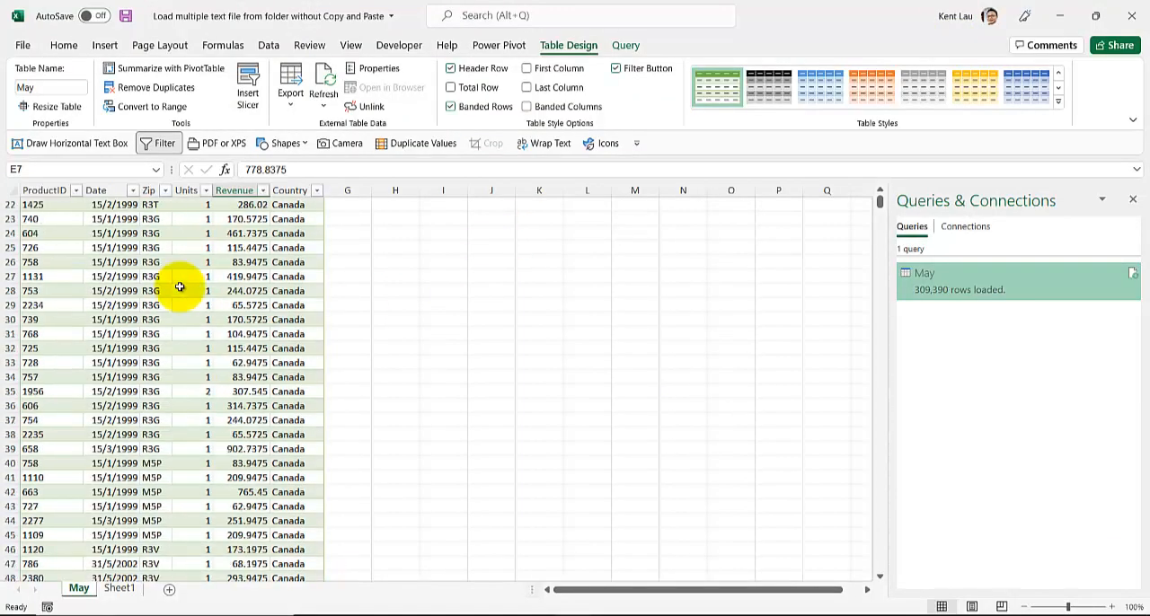
scroll(189, 284, up, 7)
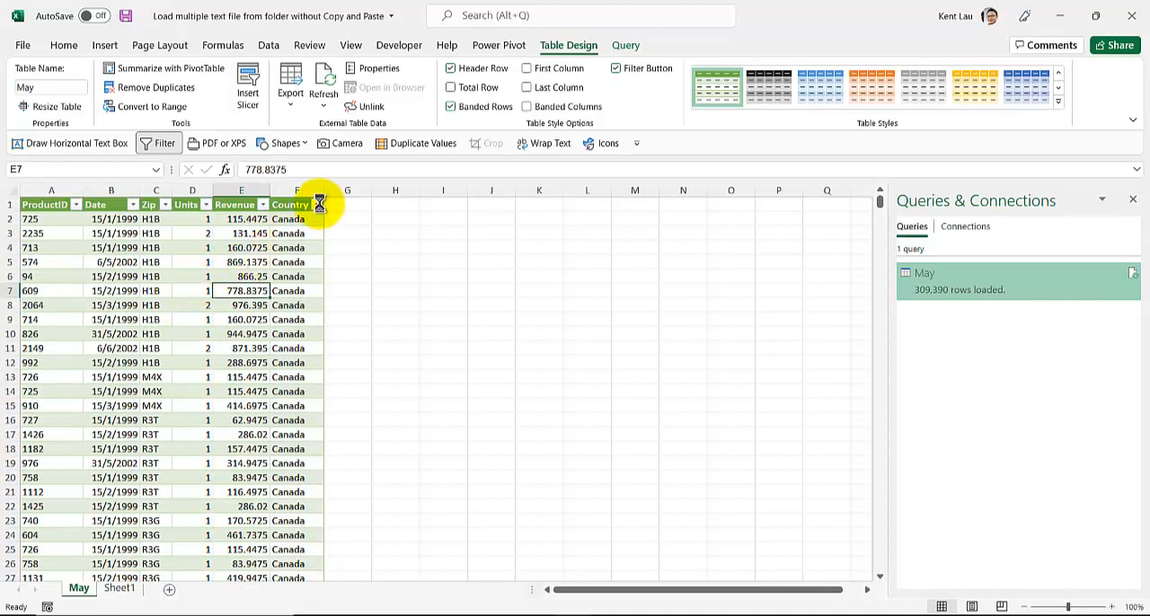
click(317, 205)
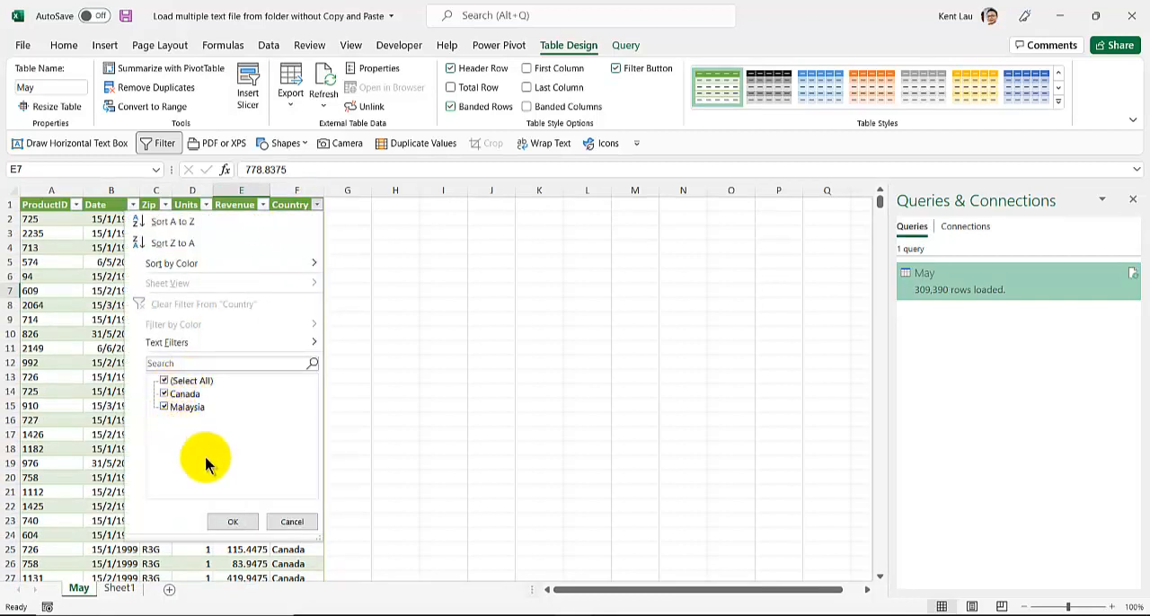
click(280, 522)
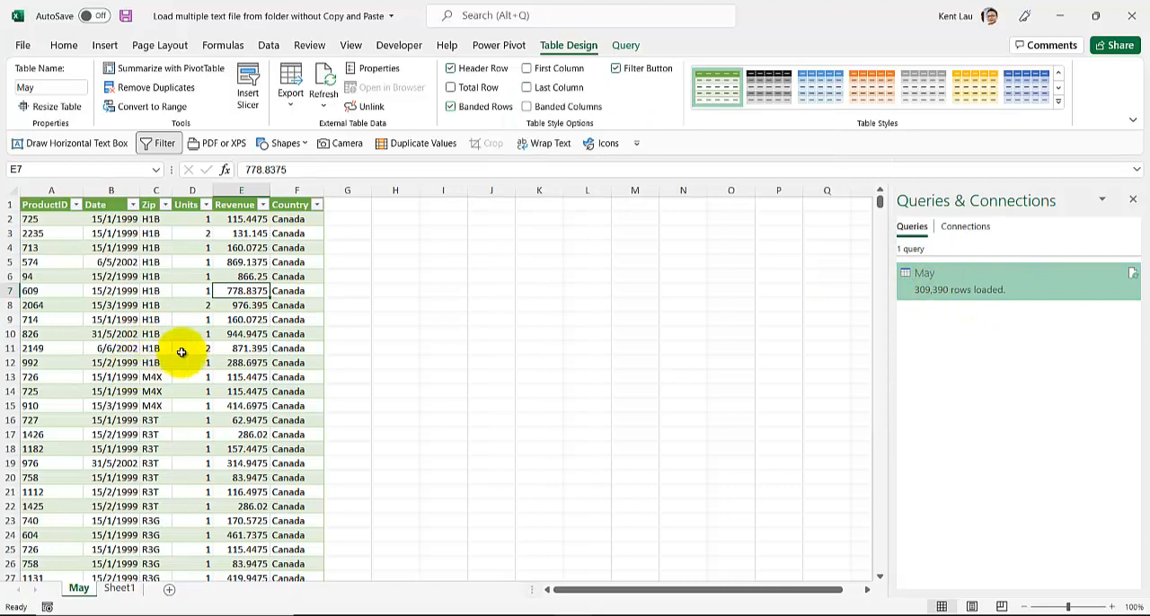
- Reopen the May query to look at its Close & Load options, and close the query editor without changes
click(1005, 289)
right_click(1005, 289)
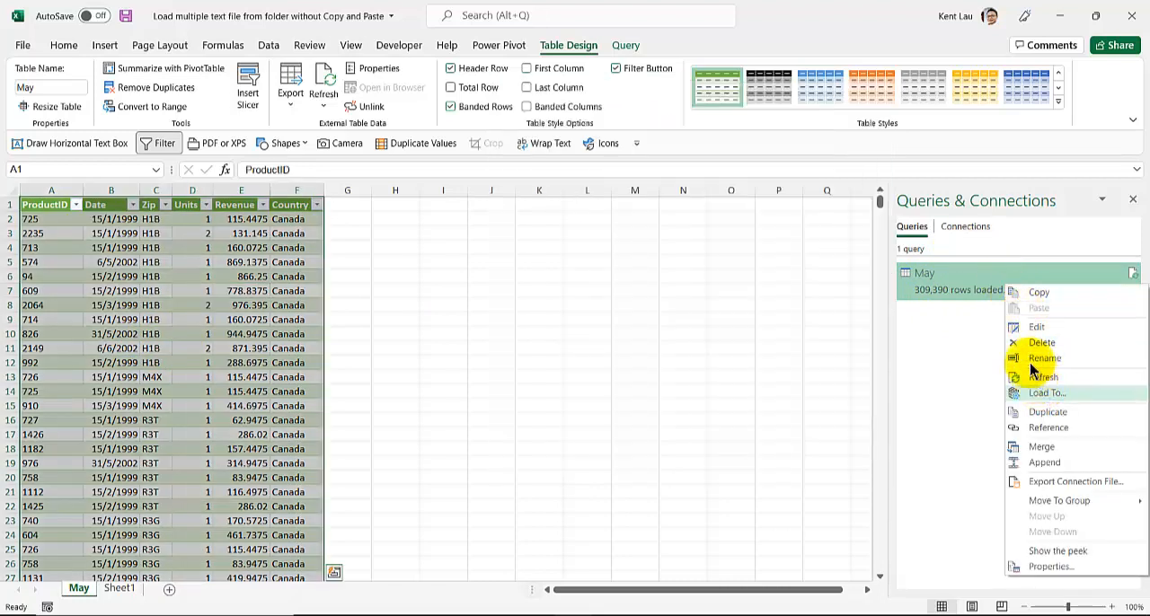
double_click(994, 274)
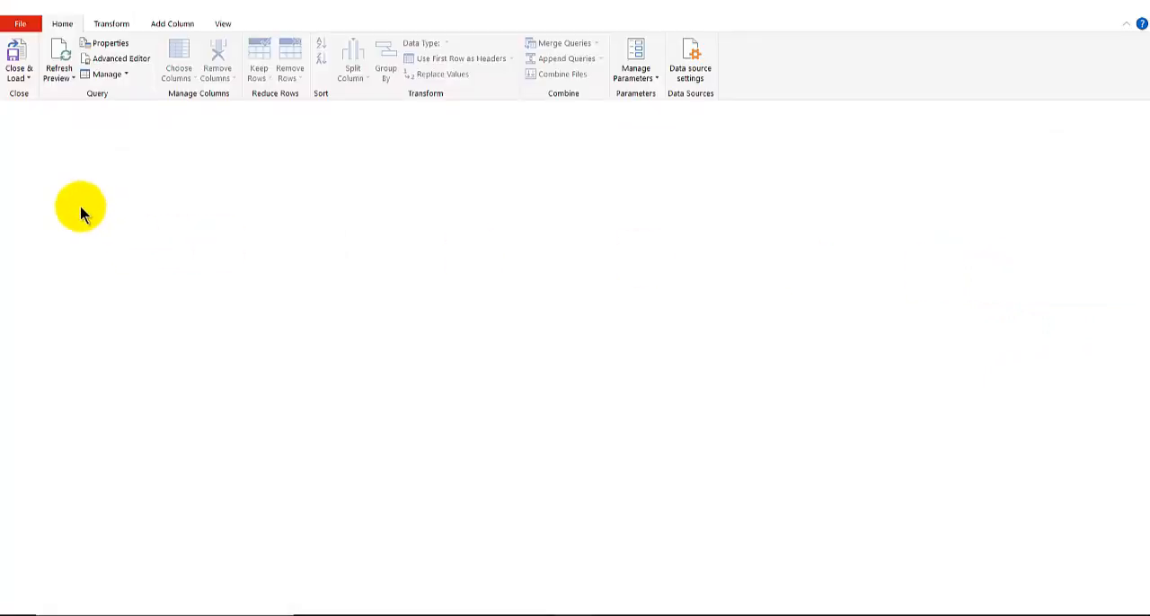
click(24, 79)
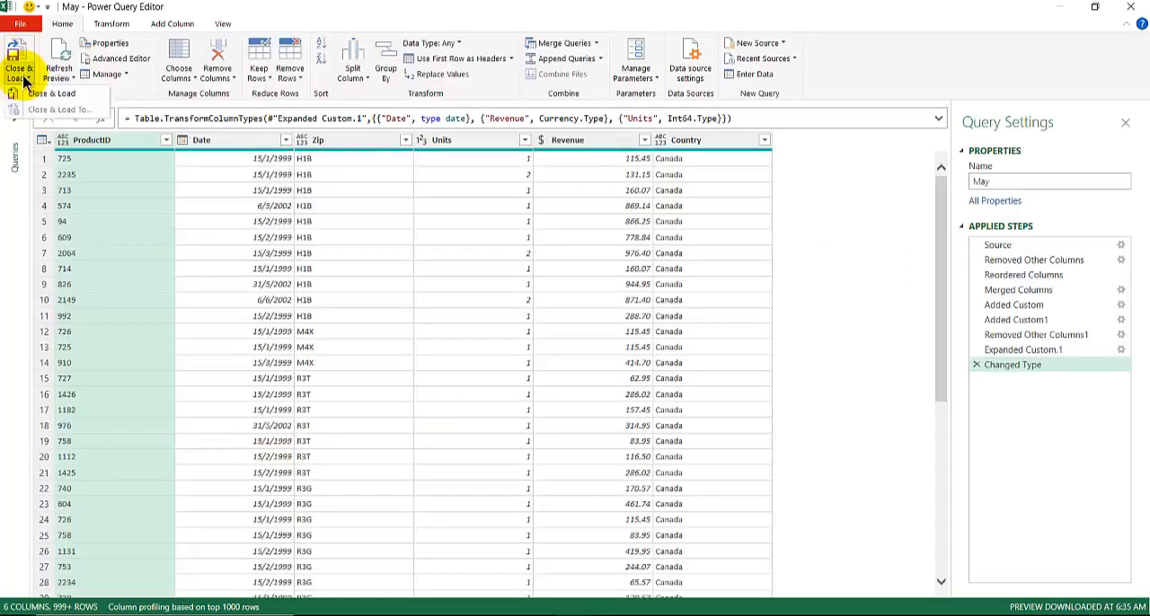
click(1133, 7)
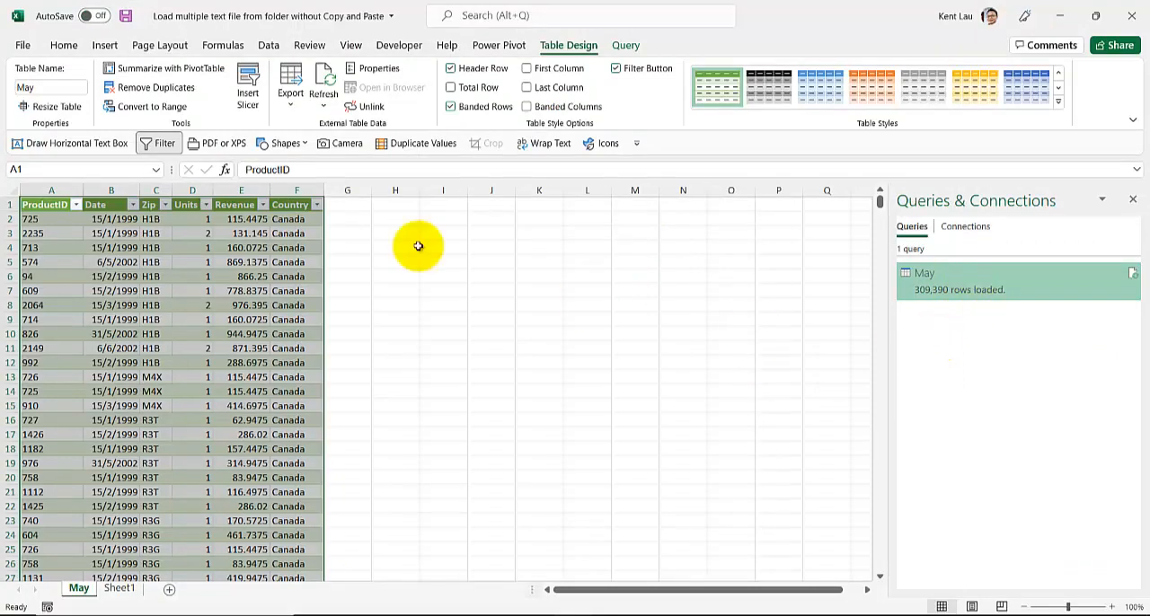
mouse_move(1025, 275)
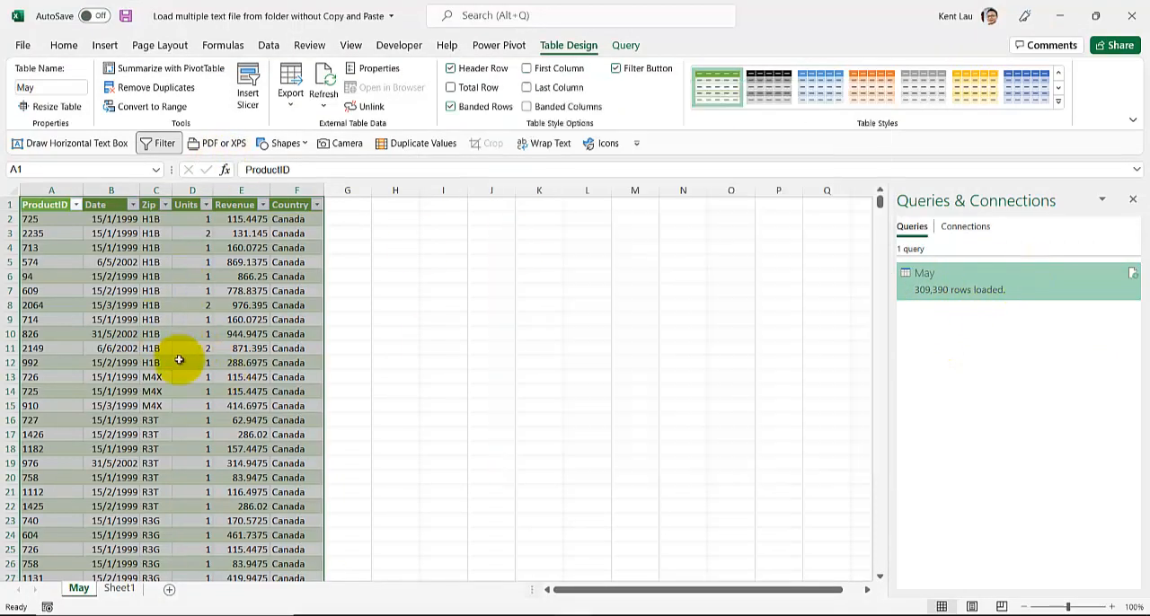
- Change the May query's load option to Only Create Connection, accepting deletion of its loaded table
right_click(994, 280)
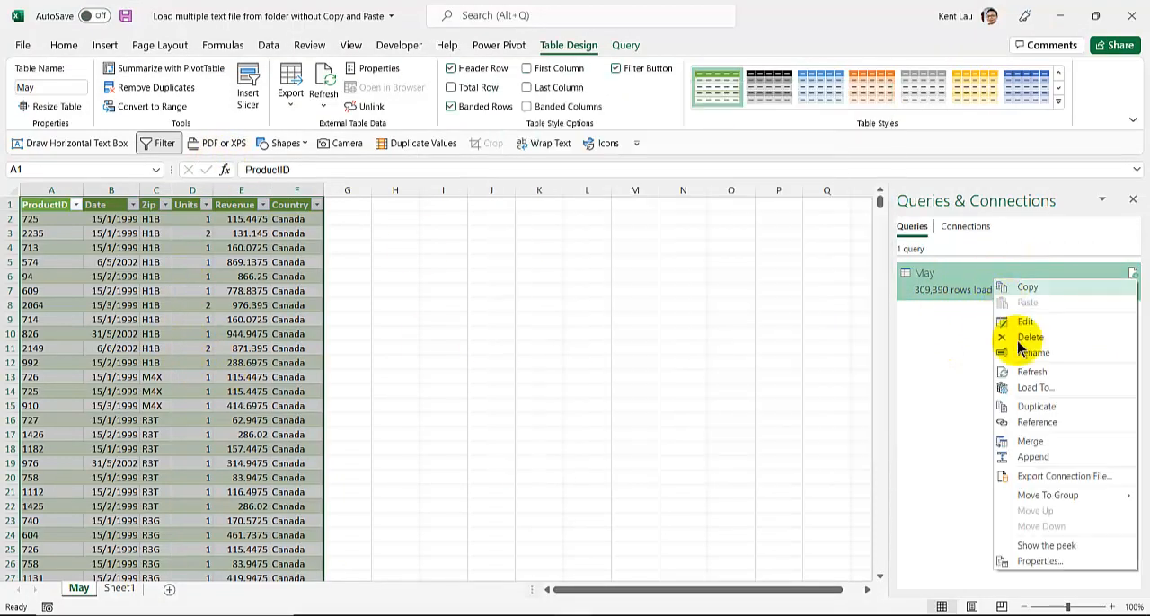
click(1034, 387)
click(79, 459)
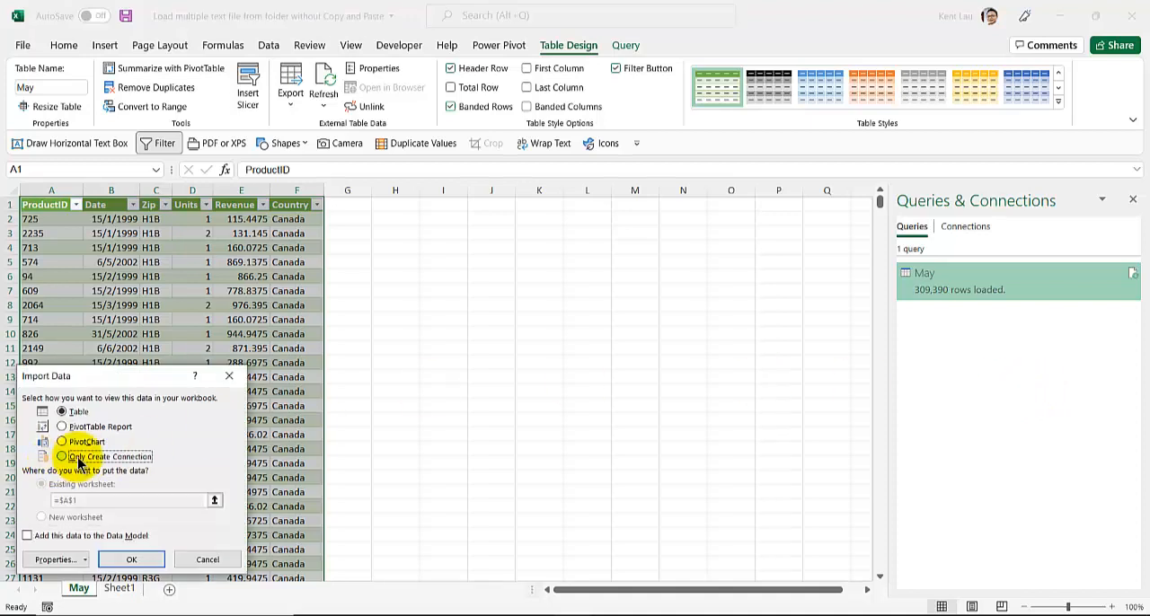
click(135, 561)
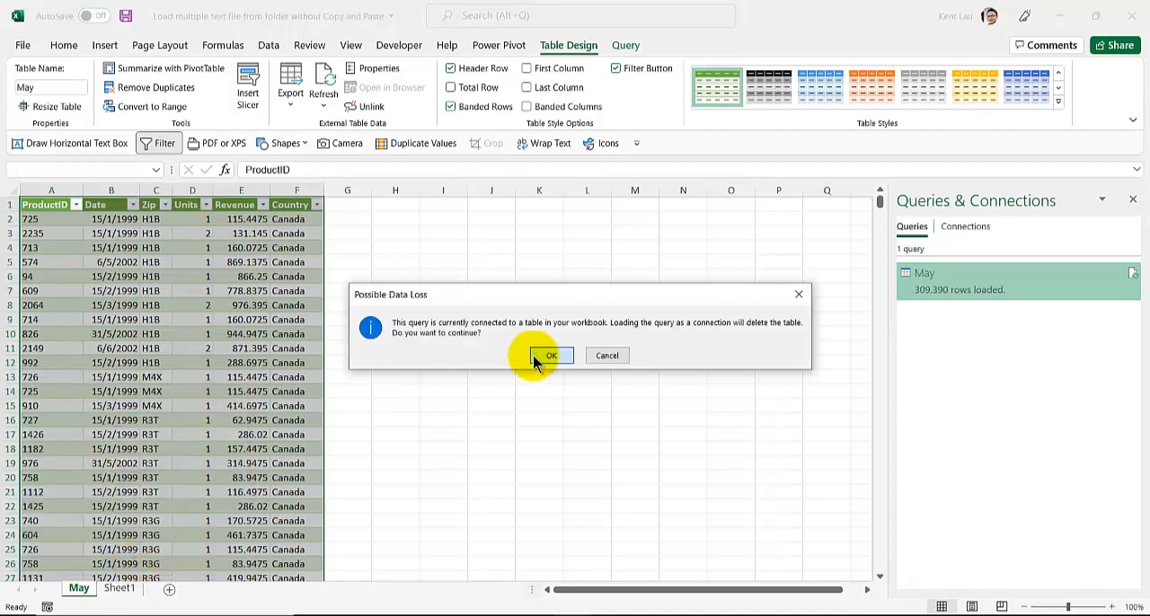
click(545, 356)
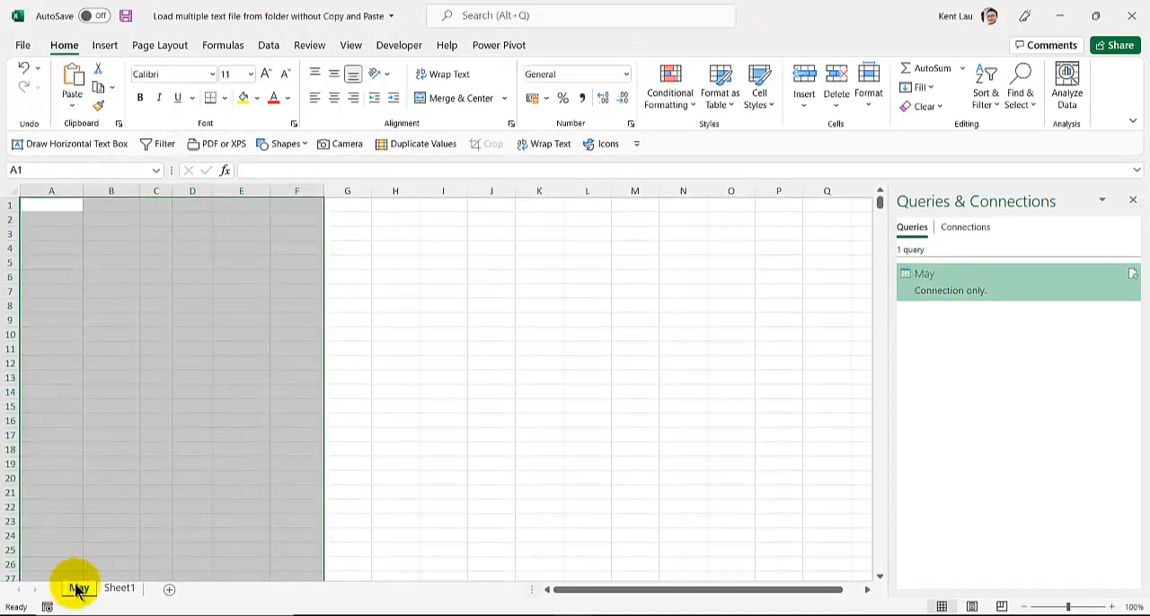
- Load the May query as a PivotTable Report at cell B6 of the existing May worksheet
click(103, 280)
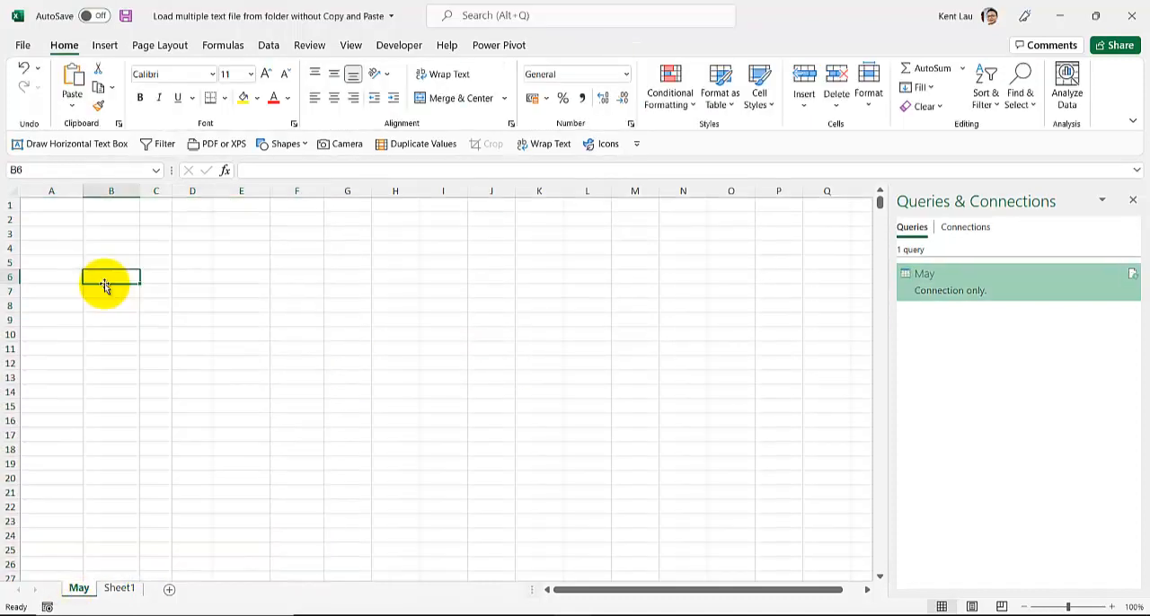
right_click(969, 289)
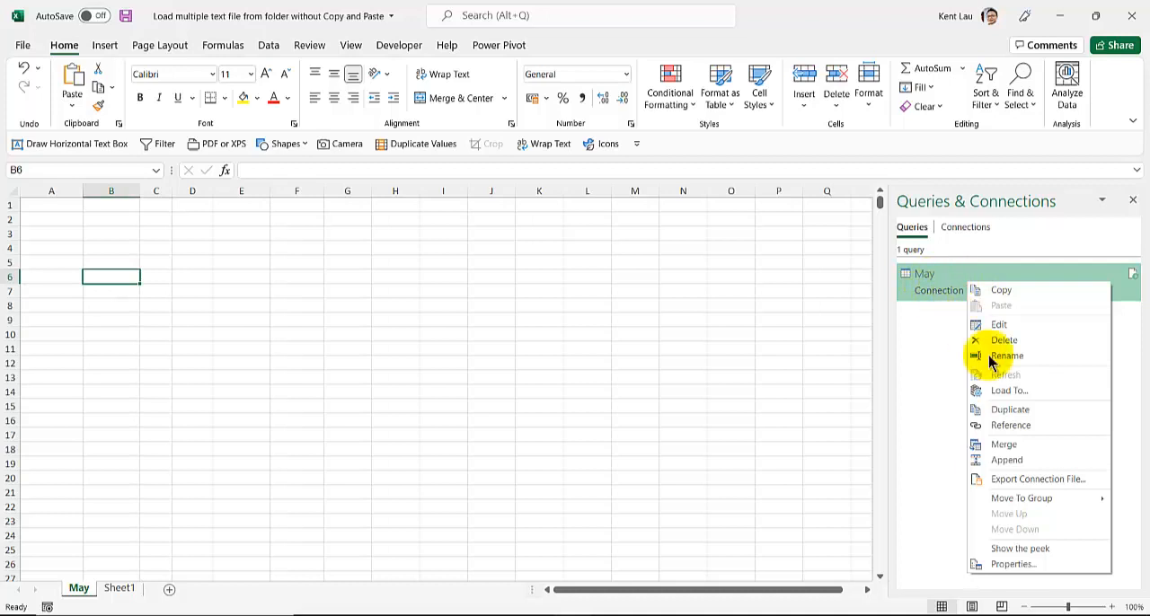
click(1010, 391)
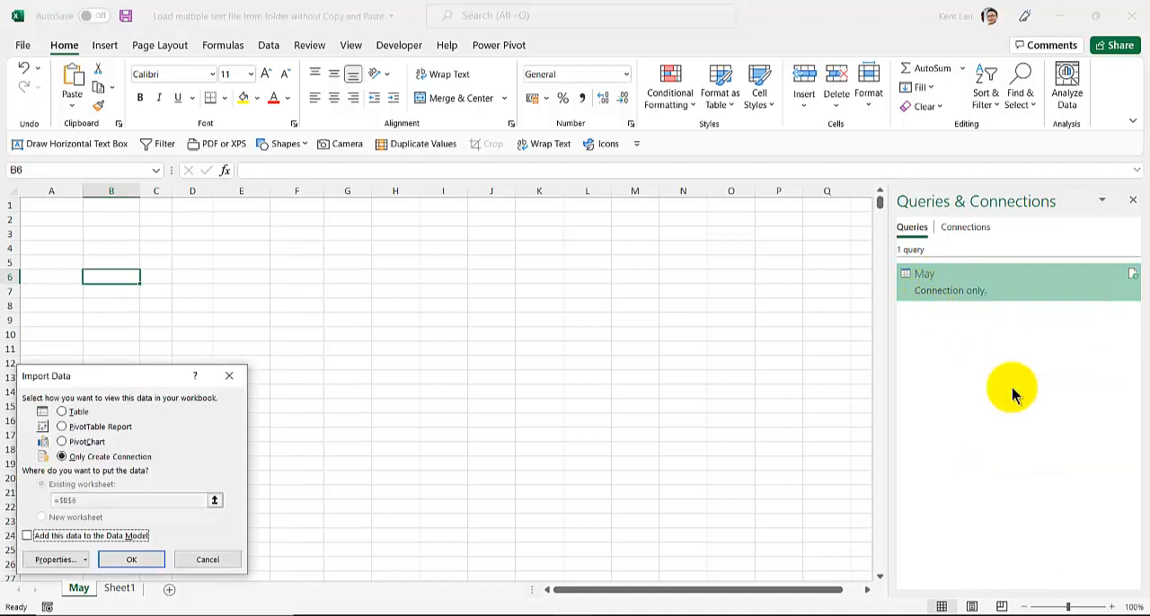
click(63, 427)
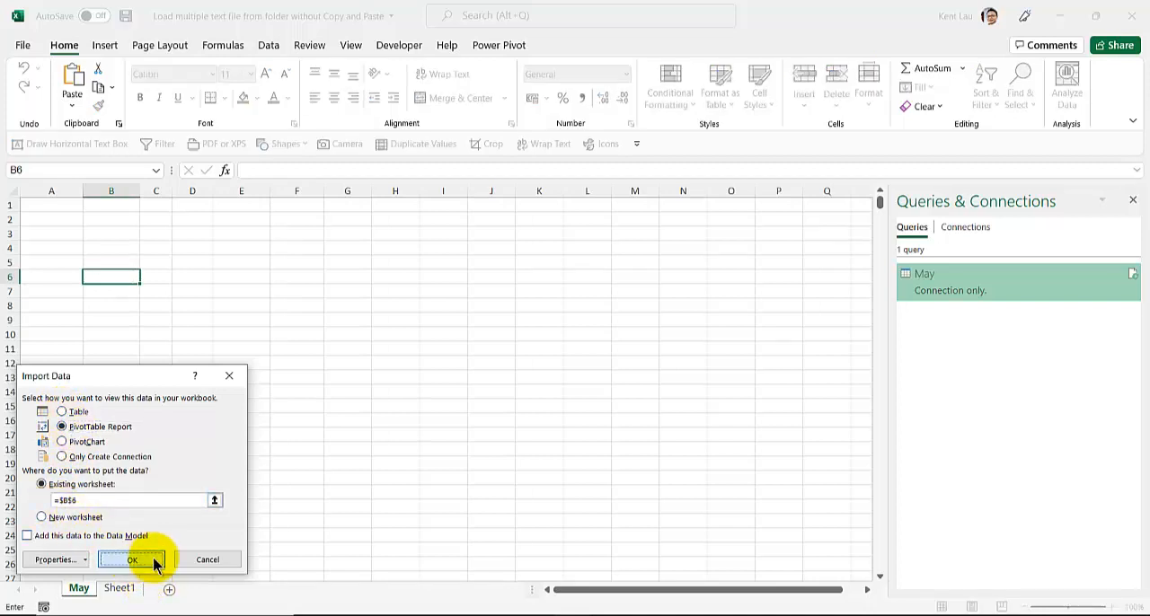
click(132, 560)
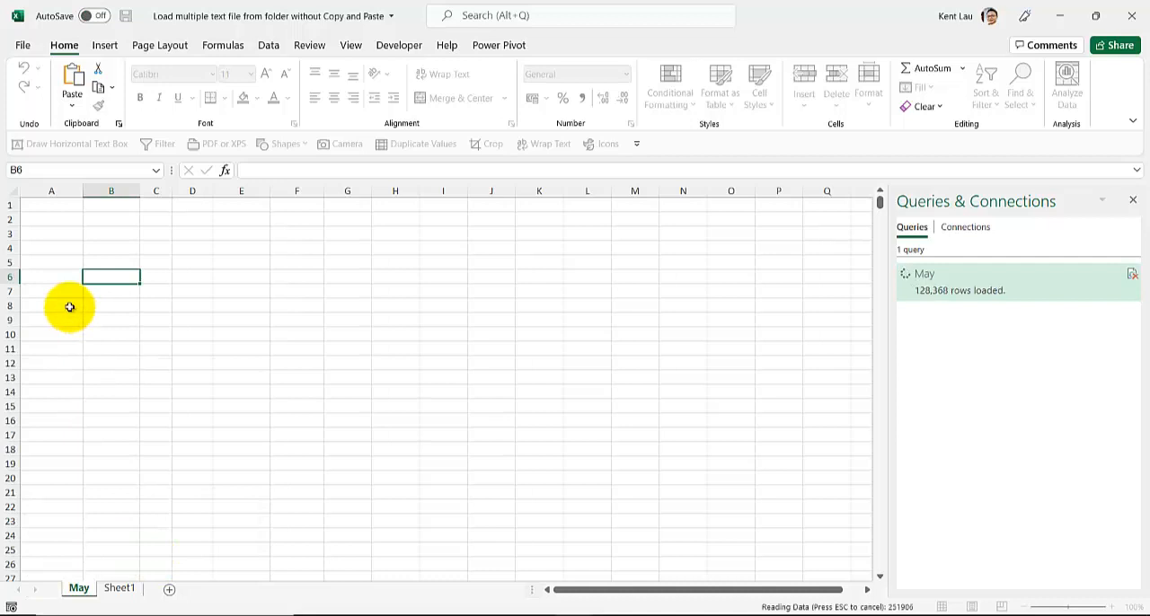
- Add Revenue to the PivotTable's values and Country to its rows
click(133, 322)
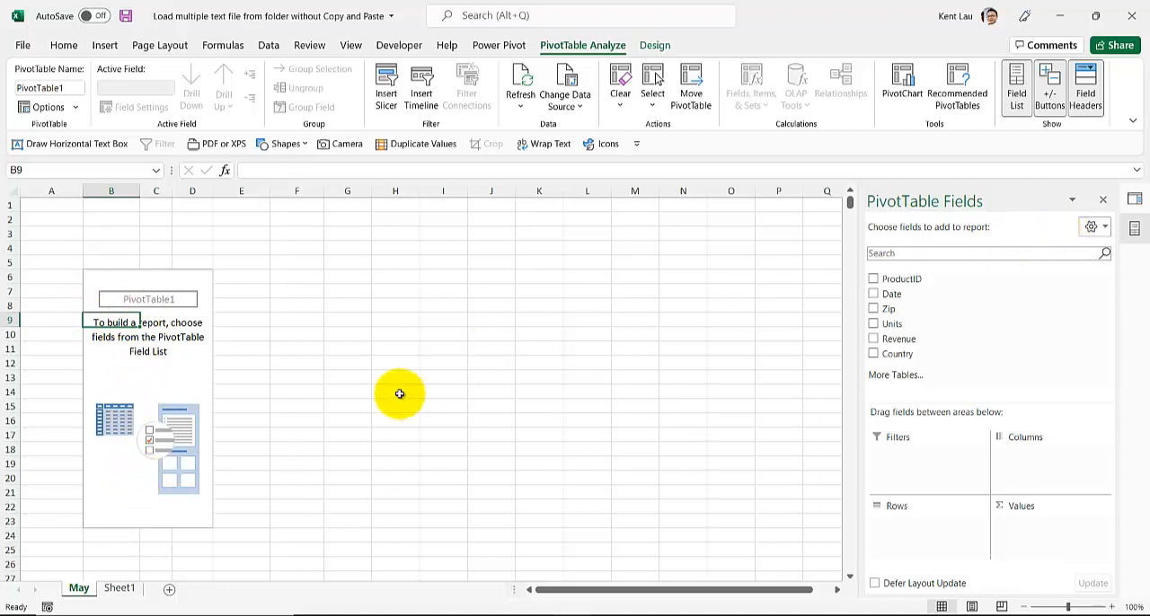
click(146, 365)
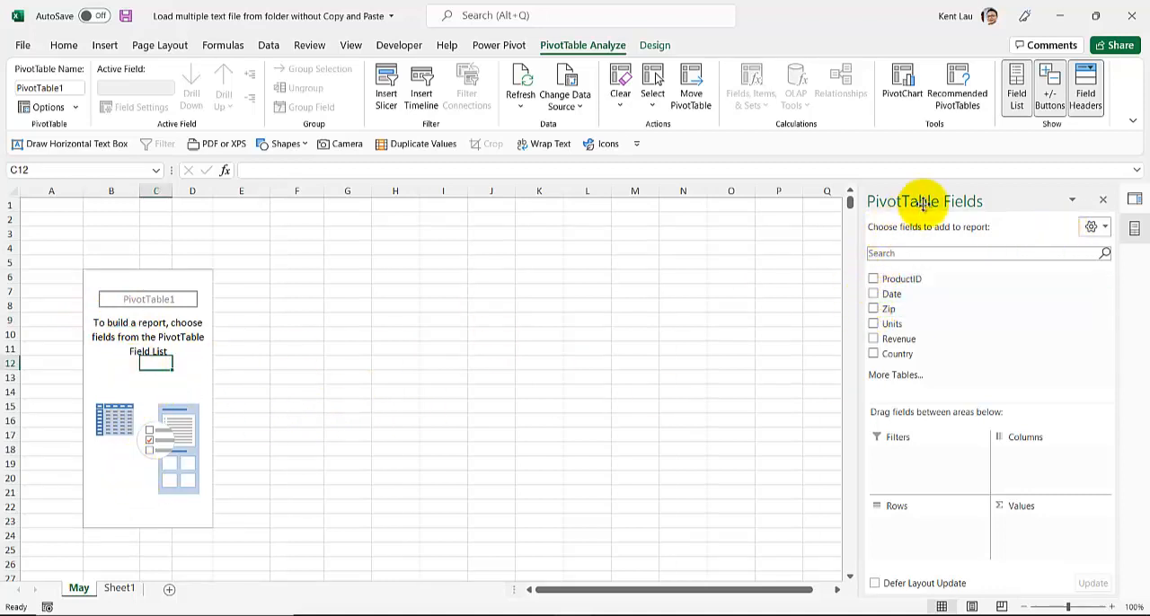
click(875, 342)
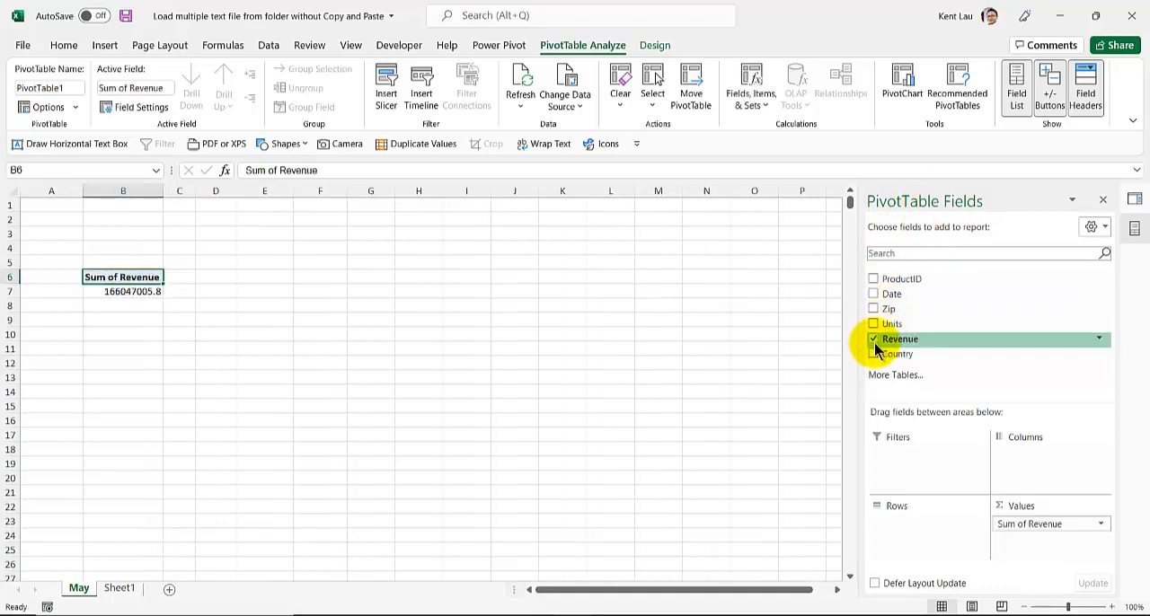
click(874, 354)
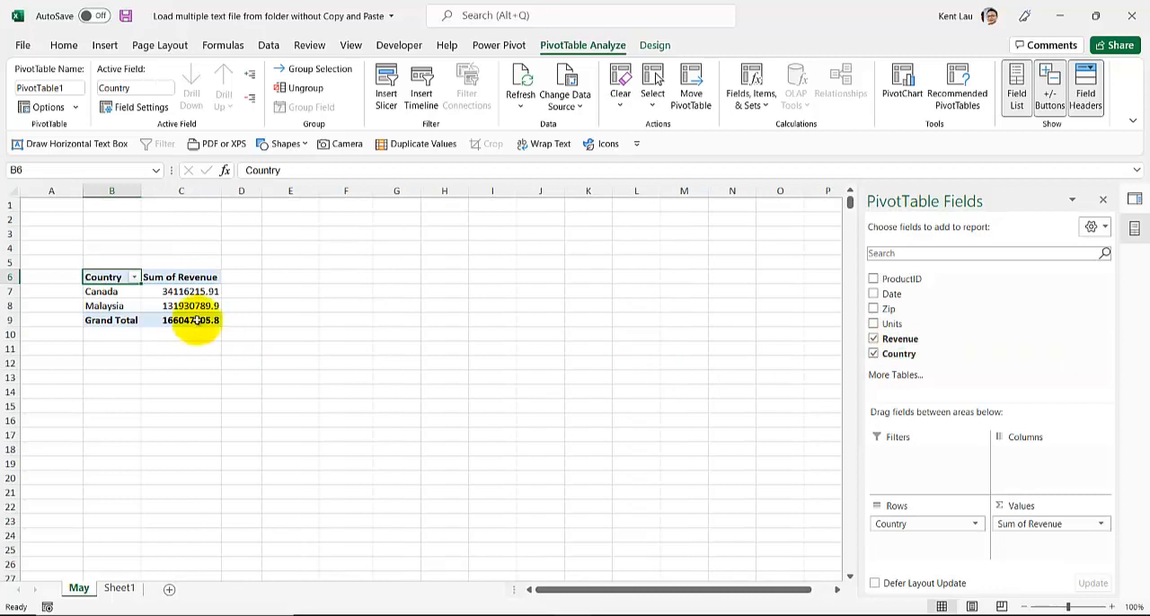
- Add Date to the PivotTable, put its Years field in columns, and remove the Quarters and Date fields
click(873, 295)
drag(918, 544, 1025, 455)
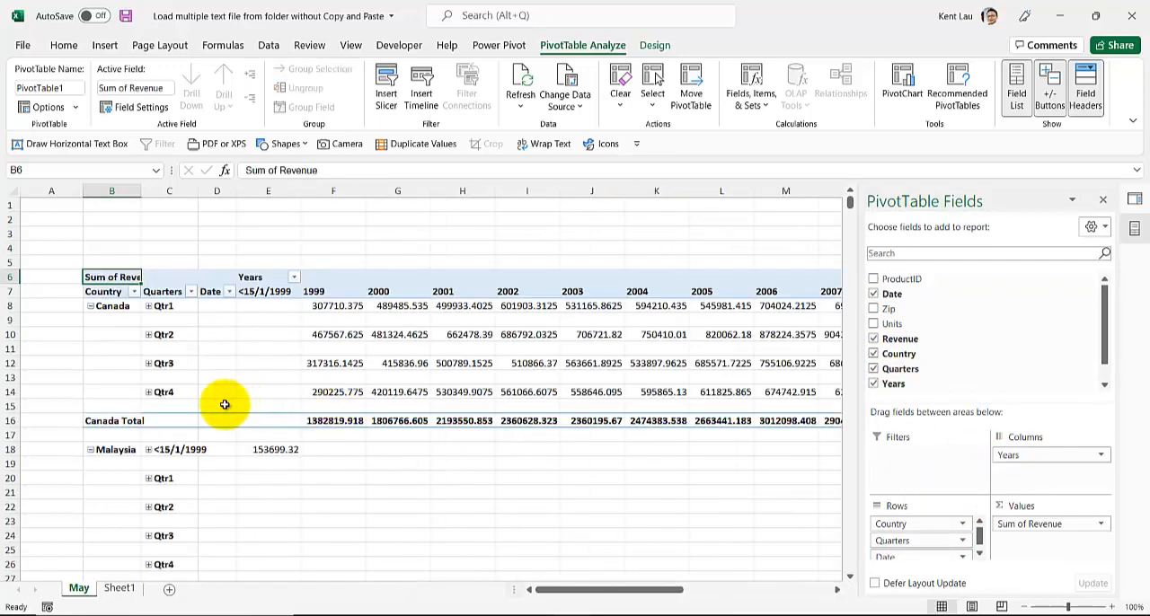
drag(892, 540, 803, 542)
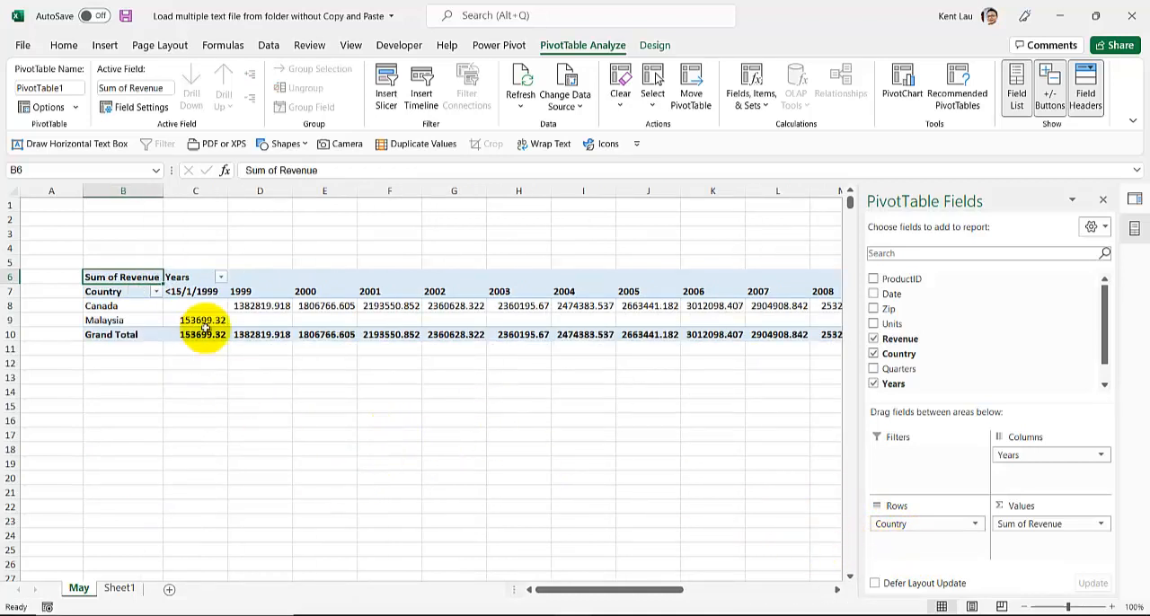
drag(580, 593, 533, 609)
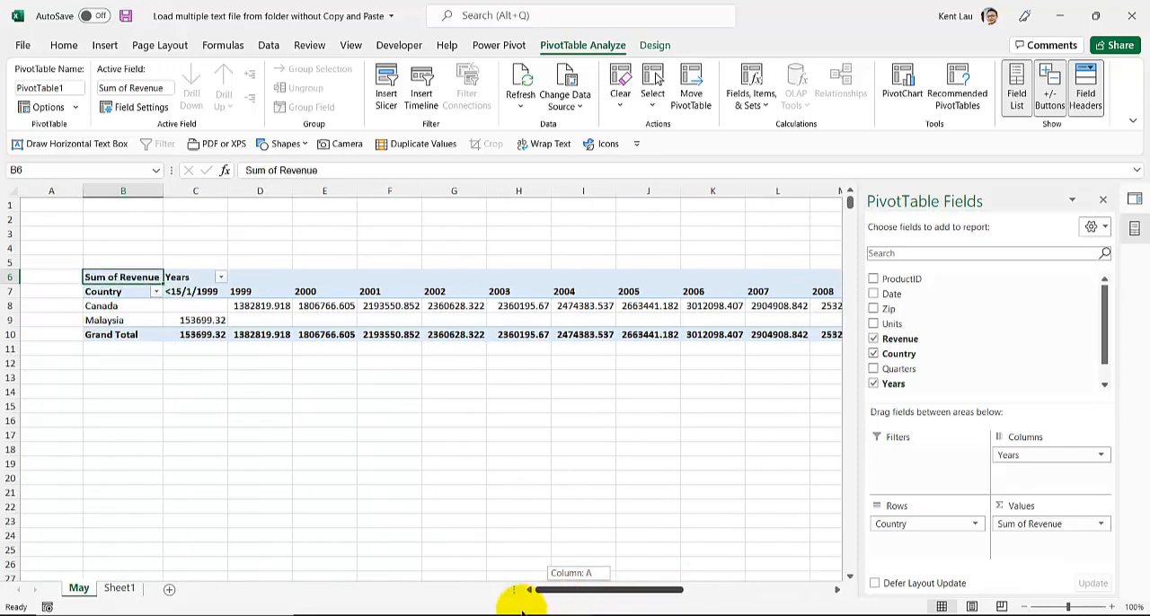
- Move Years to the PivotTable's report filter and filter it to 1999
drag(1011, 452, 925, 458)
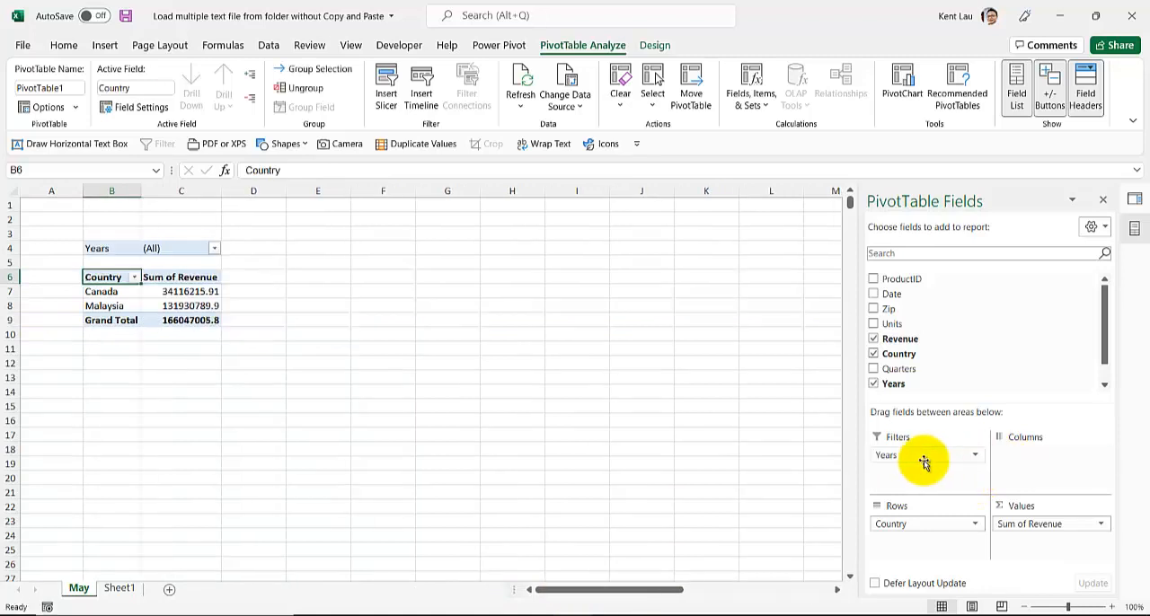
click(216, 249)
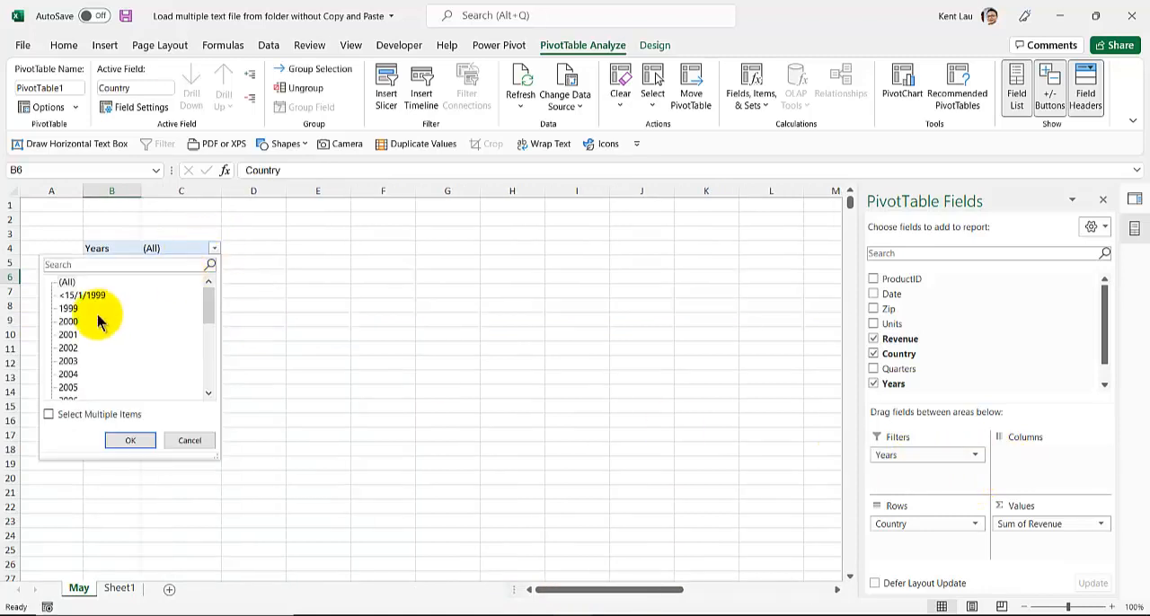
click(102, 308)
click(122, 441)
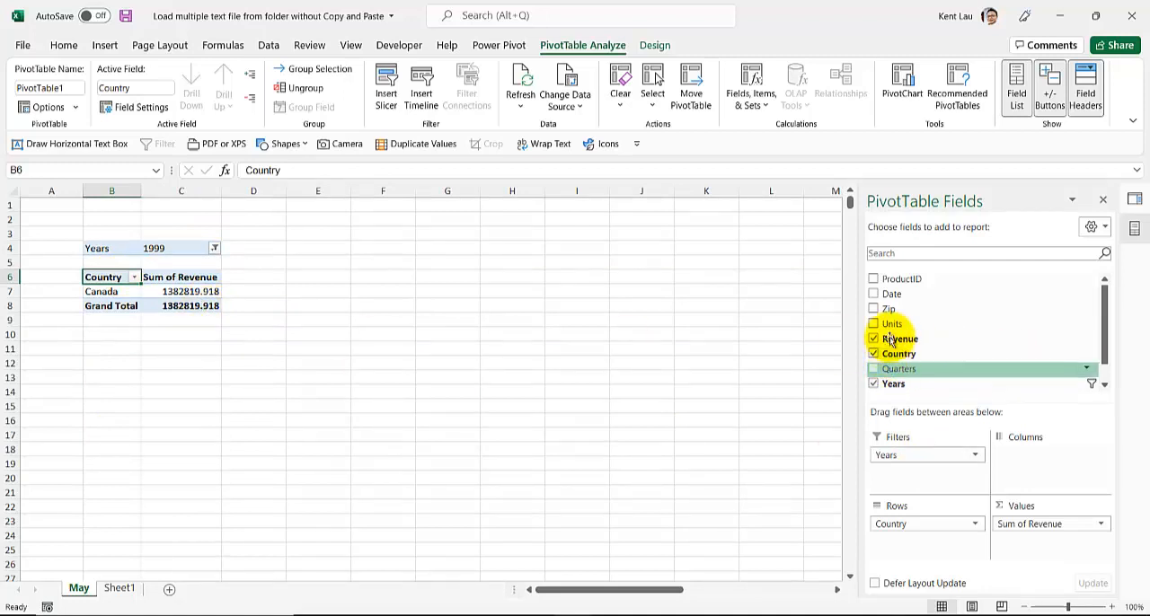
- Place Date in the PivotTable's columns and remove Quarters and Years, leaving only the monthly breakdown
drag(892, 310, 1029, 458)
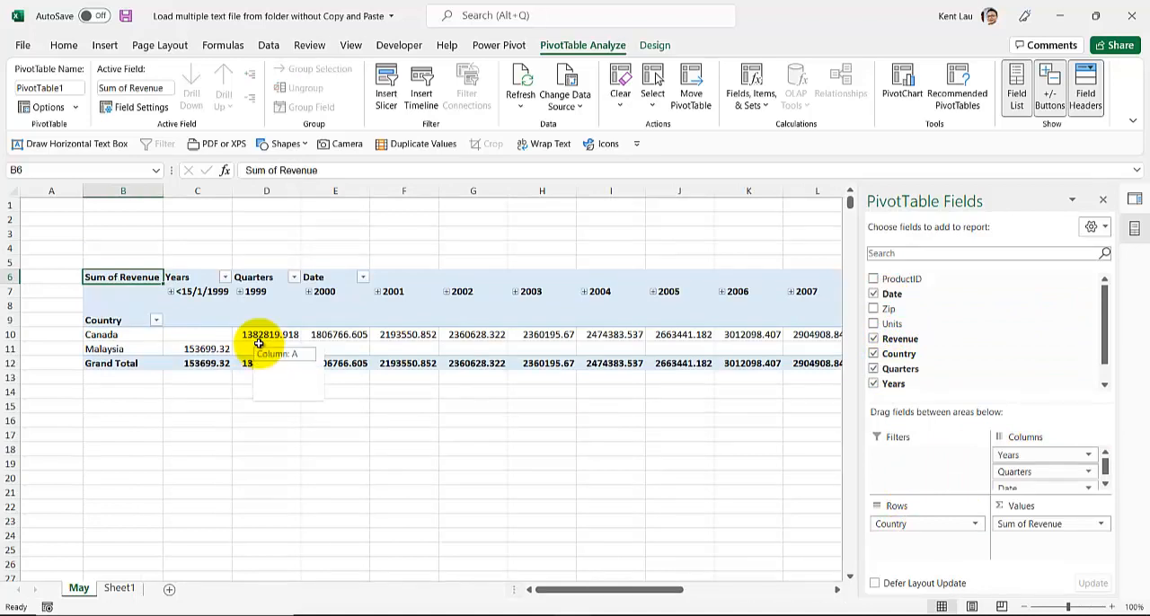
drag(1015, 472, 840, 479)
drag(1028, 454, 861, 451)
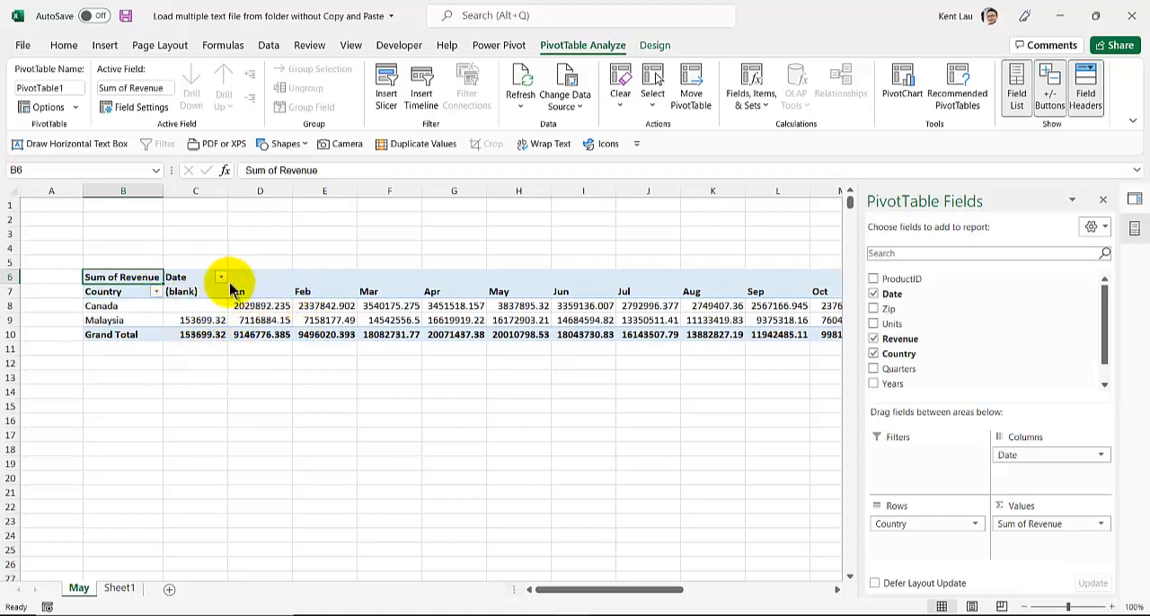
- Add Years as the PivotTable's report filter, filter it to 2000 and review the monthly revenue
drag(937, 382, 901, 474)
click(220, 248)
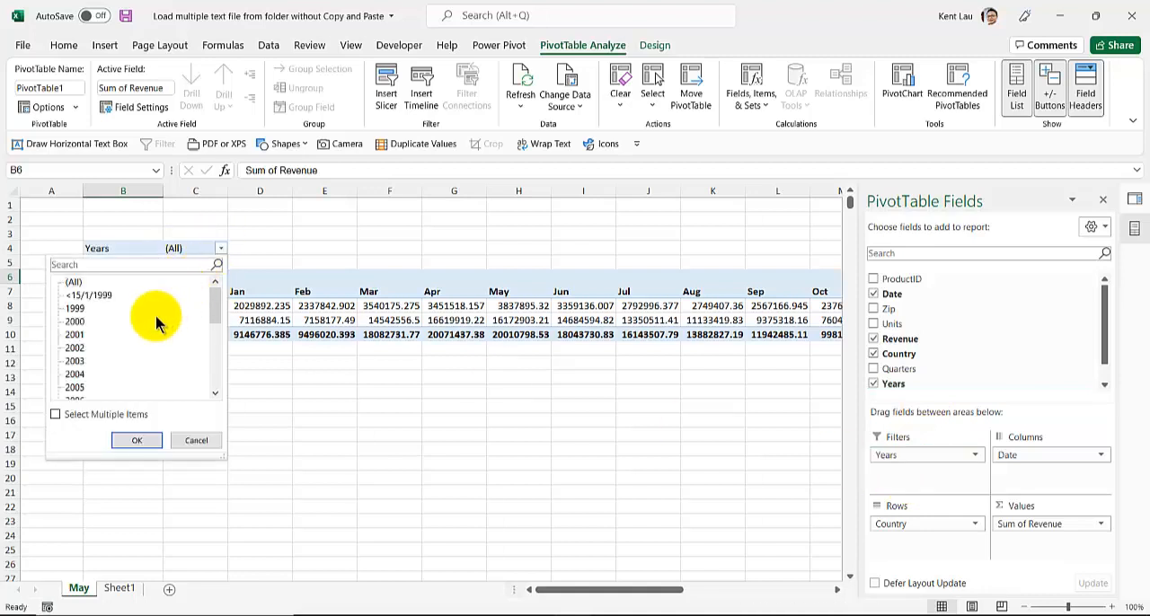
click(72, 322)
click(130, 440)
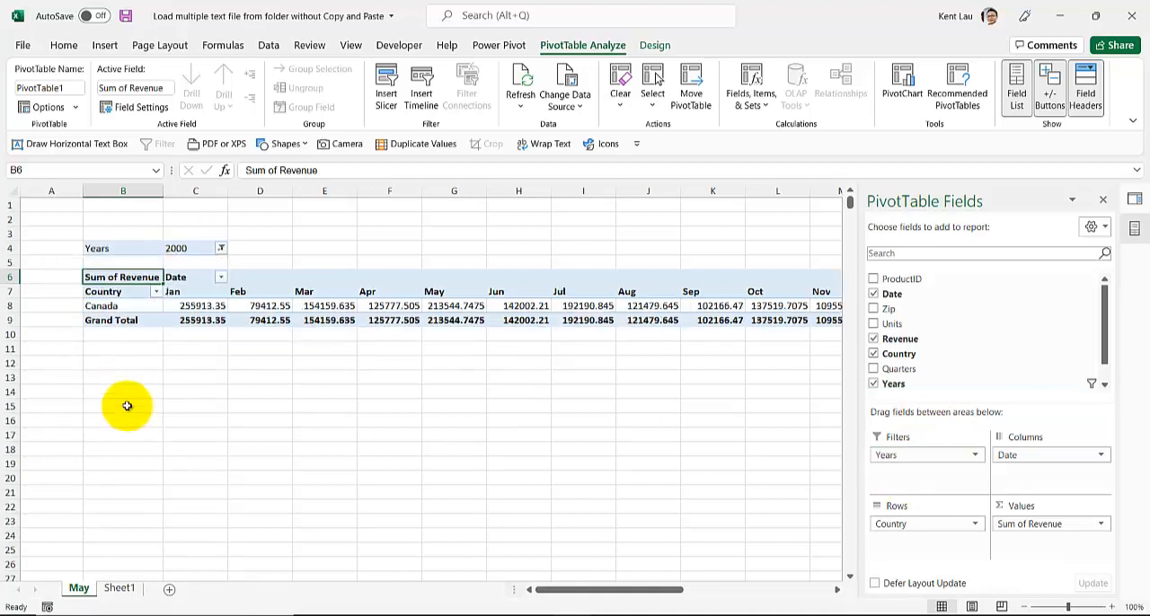
drag(617, 594, 470, 604)
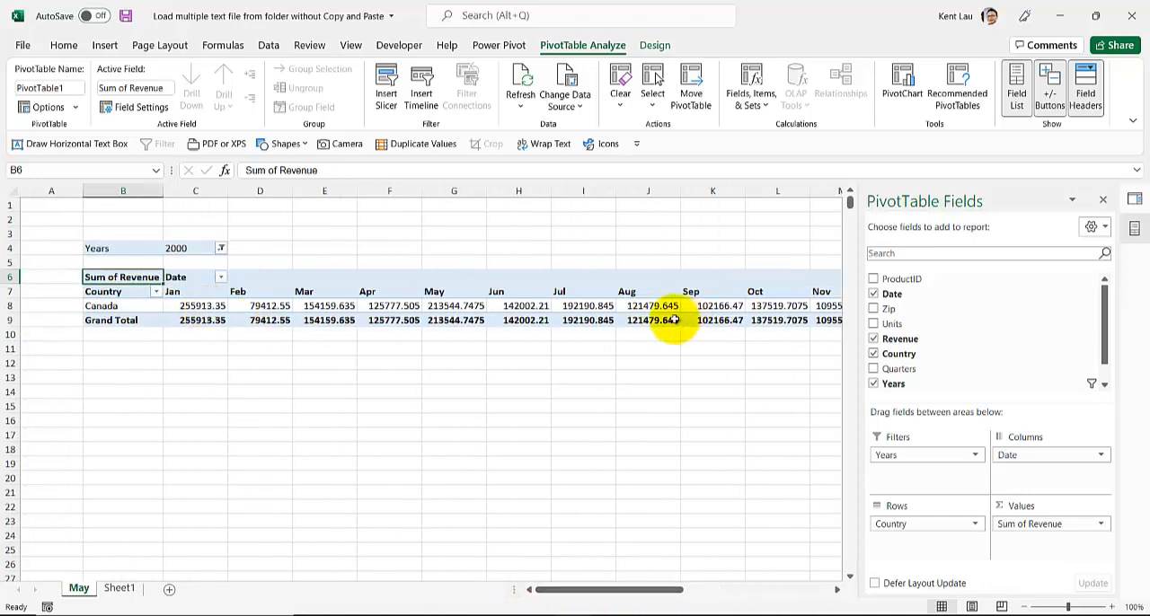
- Turn off the PivotTable's grand totals for rows and columns
click(112, 320)
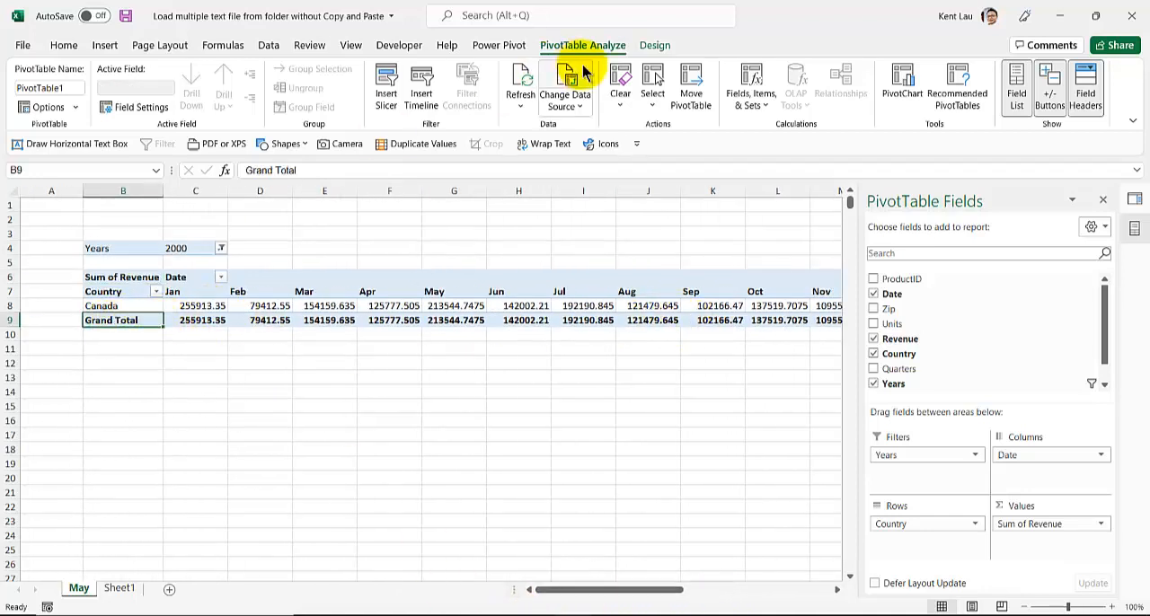
click(655, 45)
click(75, 104)
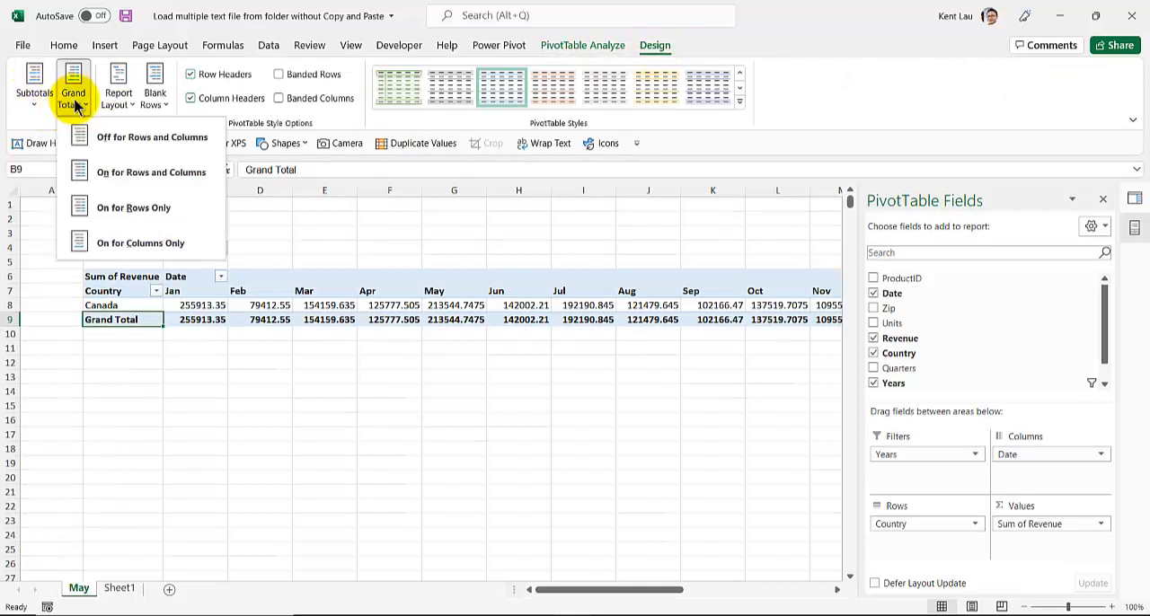
click(164, 141)
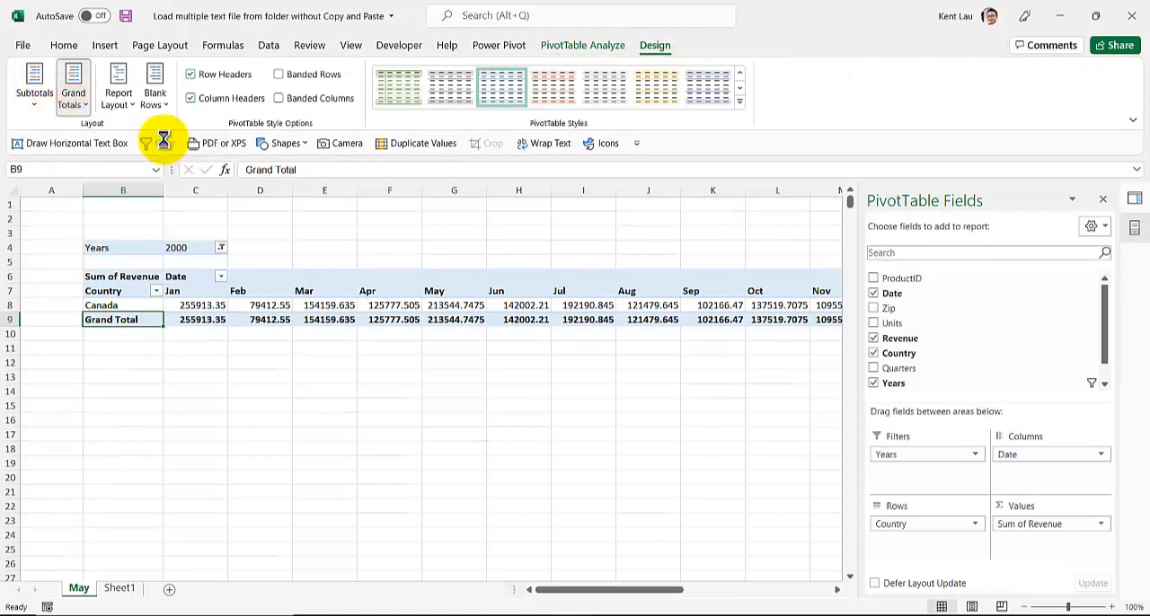
drag(569, 591, 347, 599)
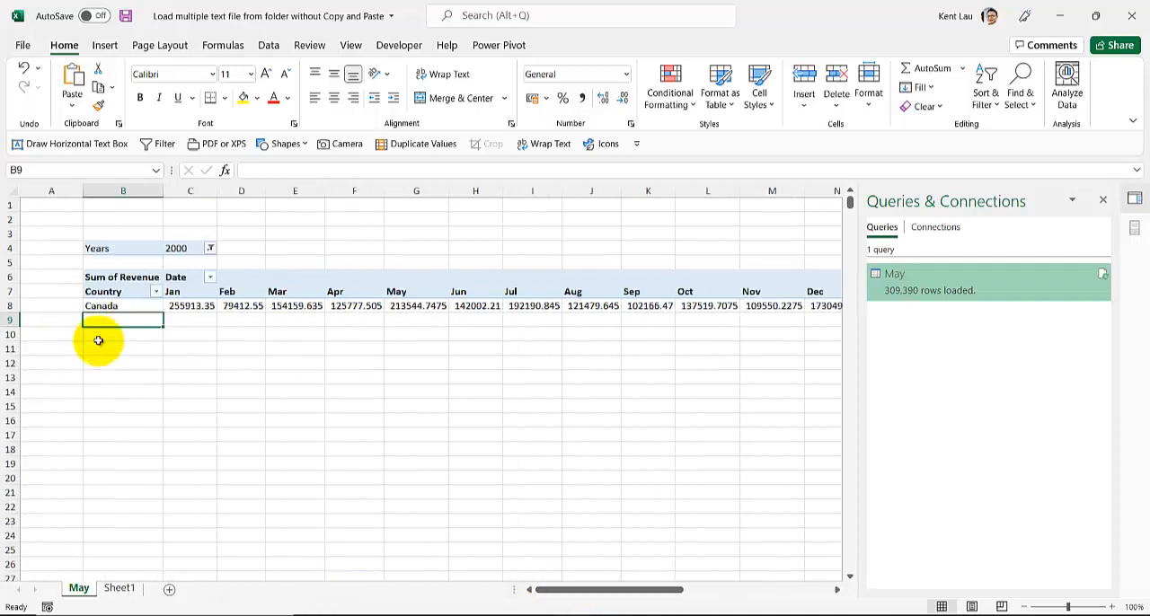
- Format the PivotTable's revenue values as Number with 0 decimal places and a thousands separator
right_click(199, 306)
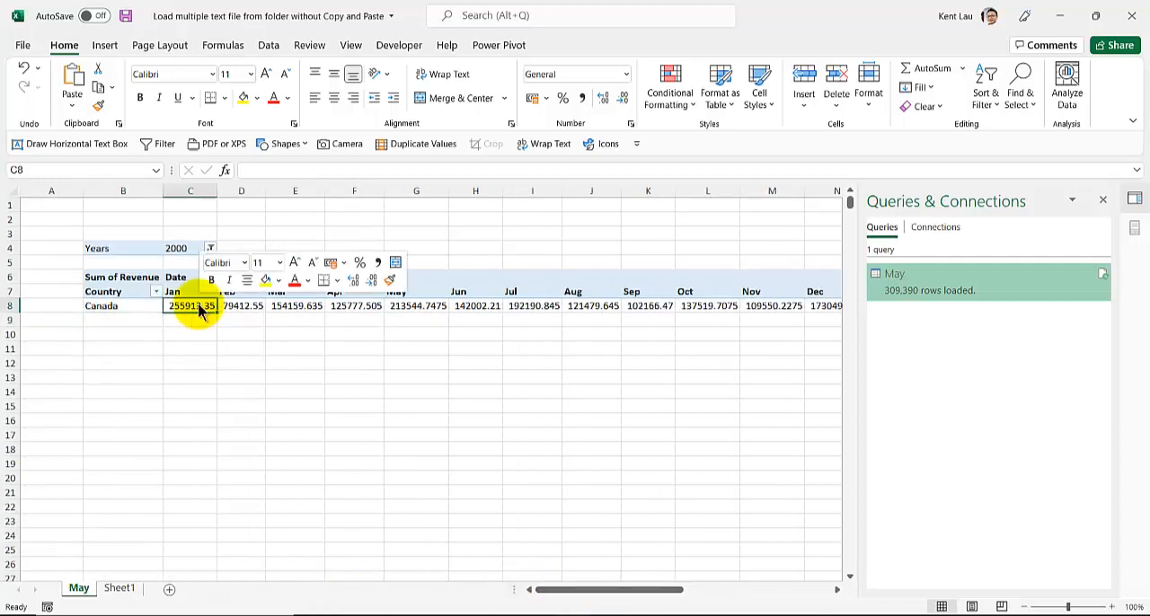
click(251, 358)
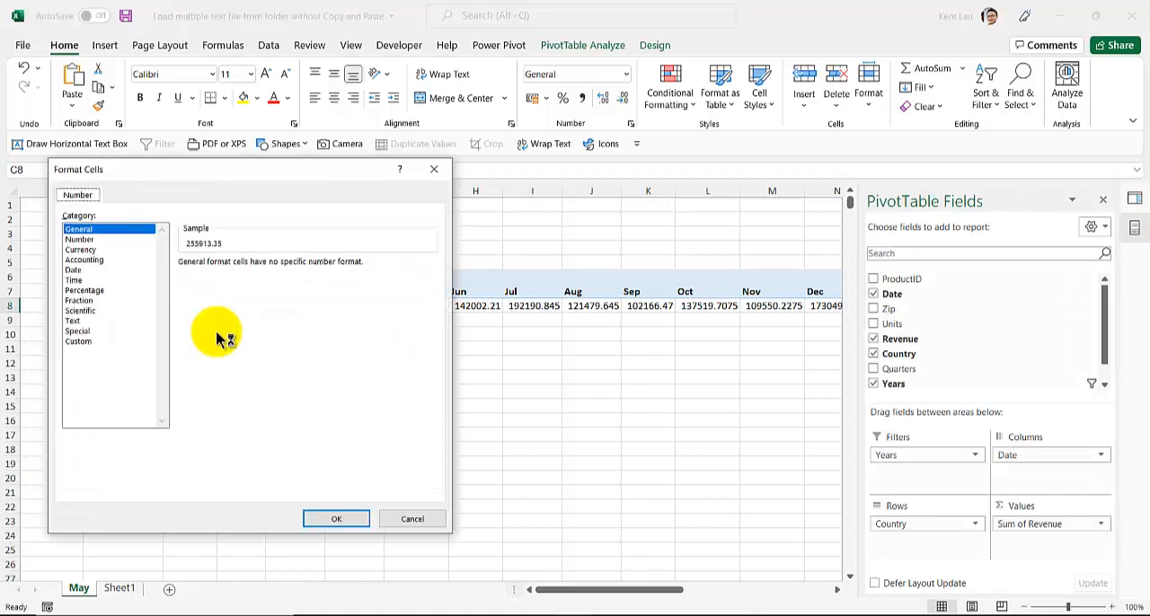
click(80, 240)
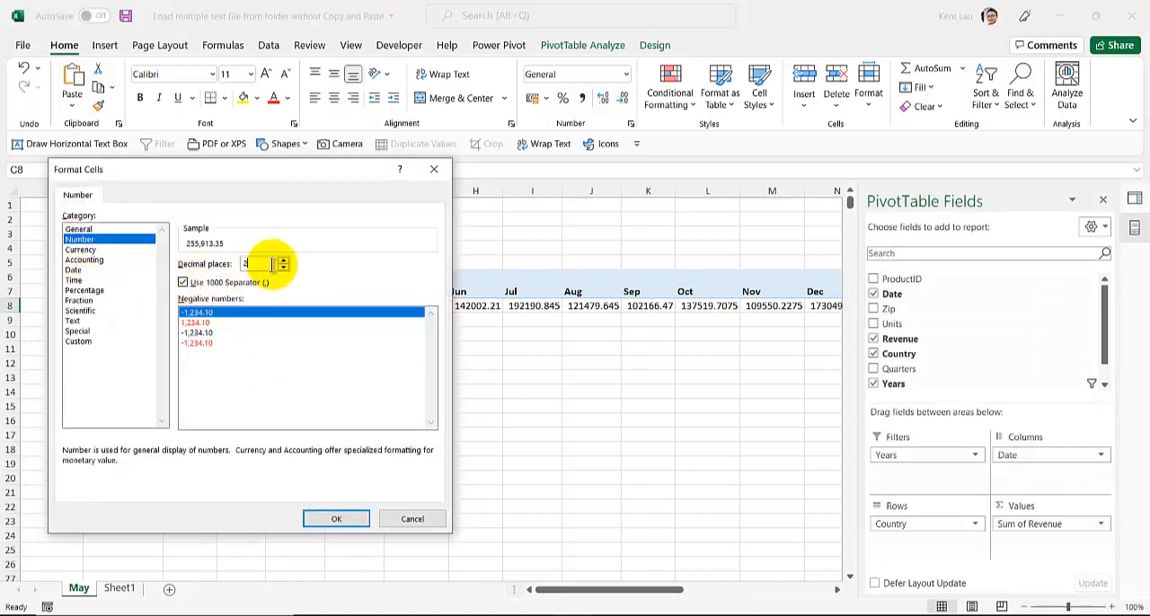
text(0)
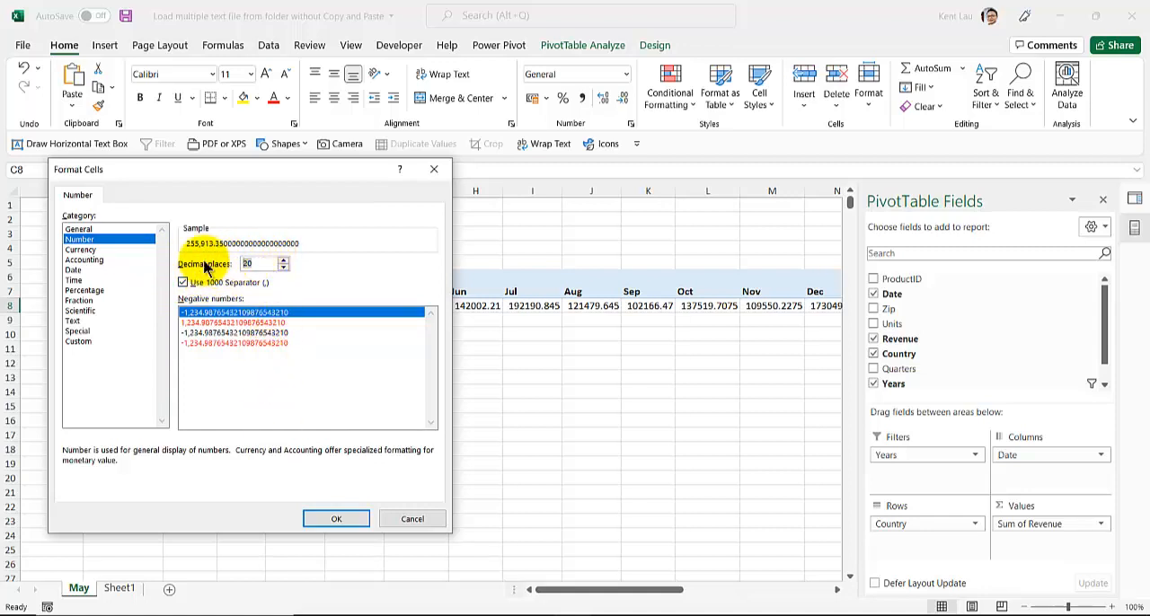
key(BackSpace)
click(308, 512)
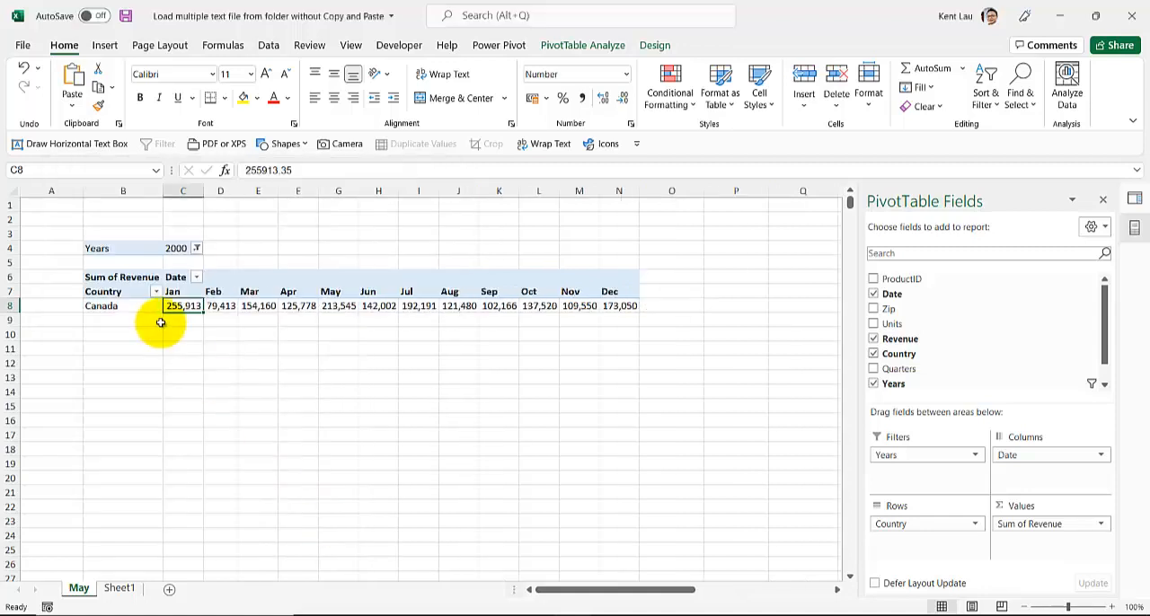
- Set the PivotTable's Years filter to 2002
click(196, 249)
click(51, 342)
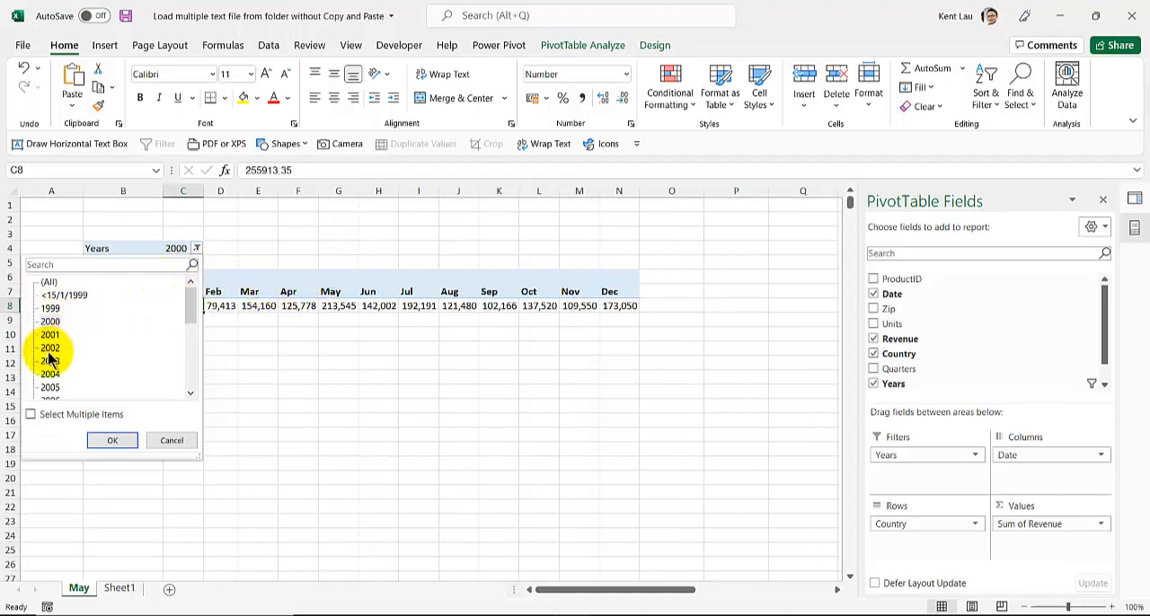
click(111, 441)
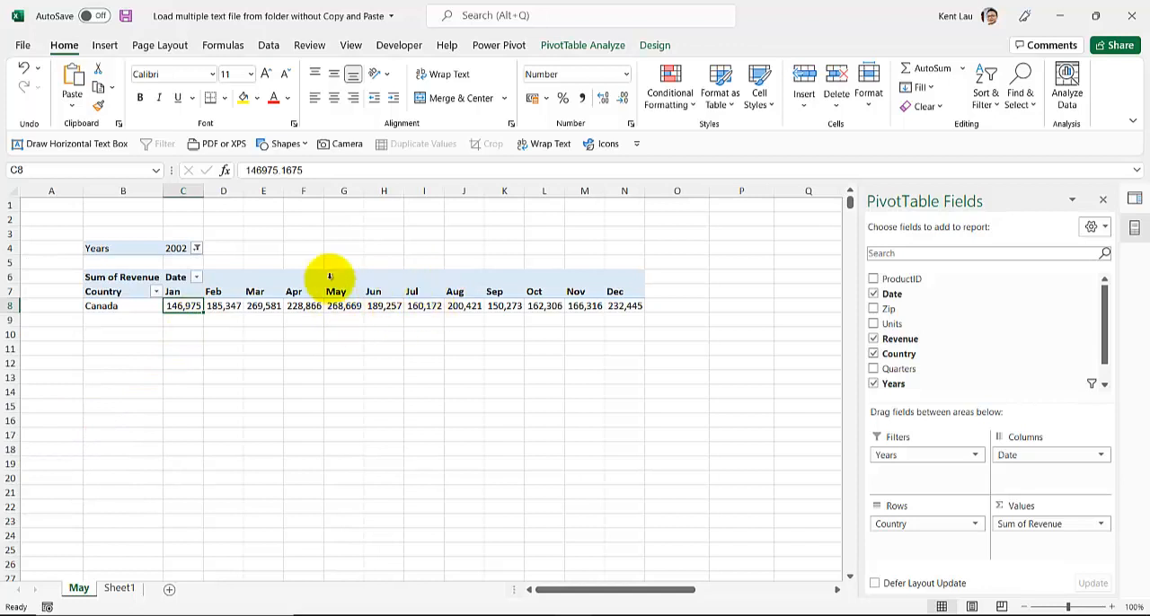
- Turn off automatic fitting of column widths on update in the PivotTable's options
right_click(393, 295)
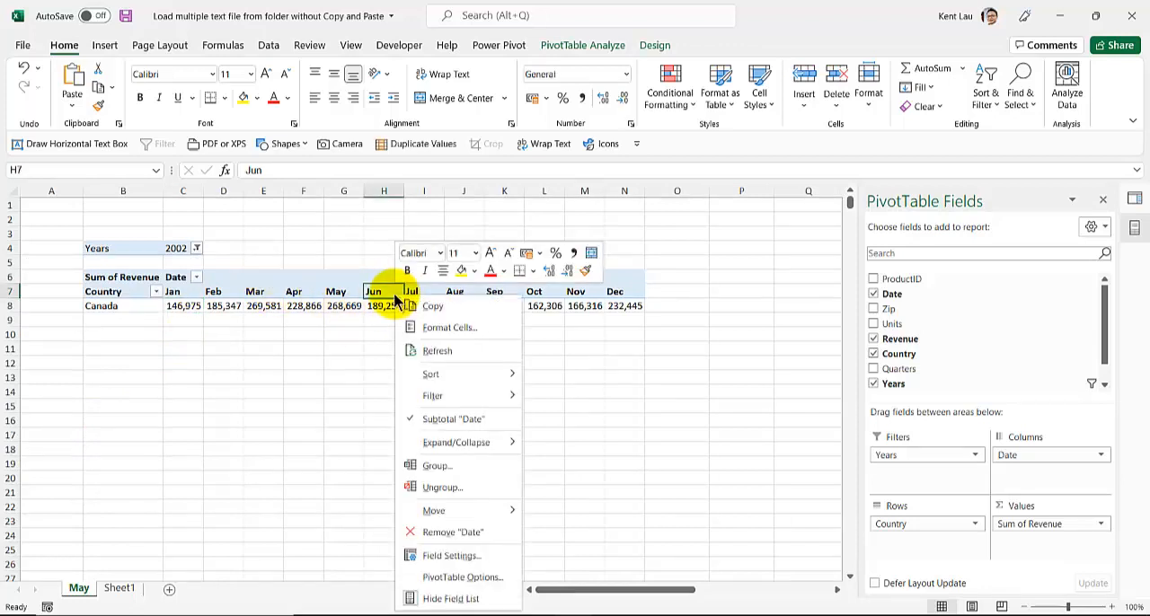
click(441, 578)
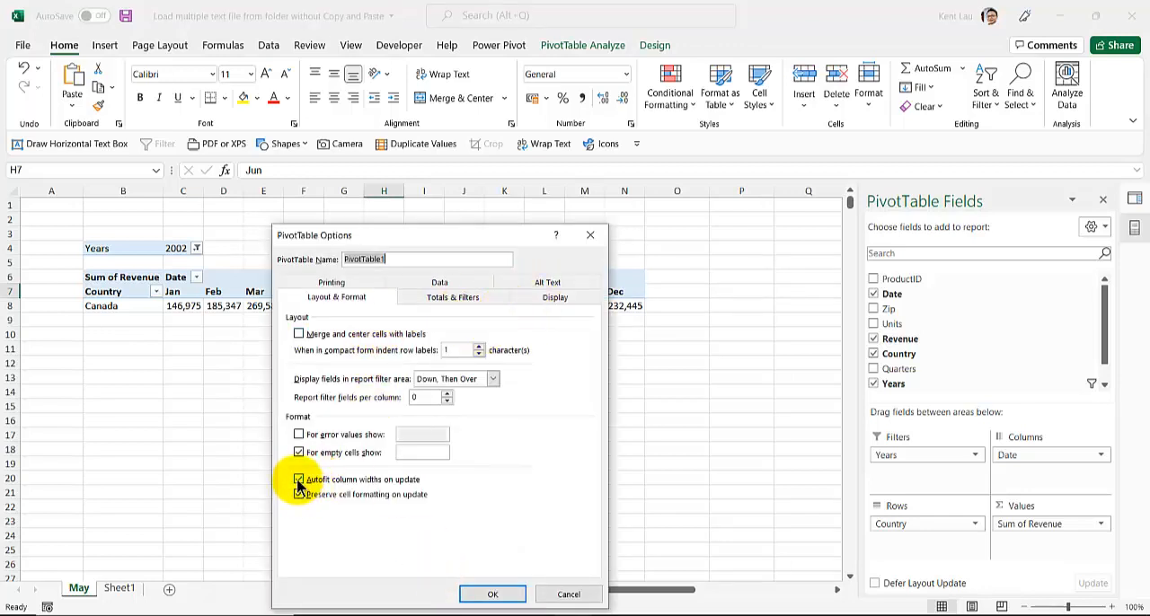
click(482, 593)
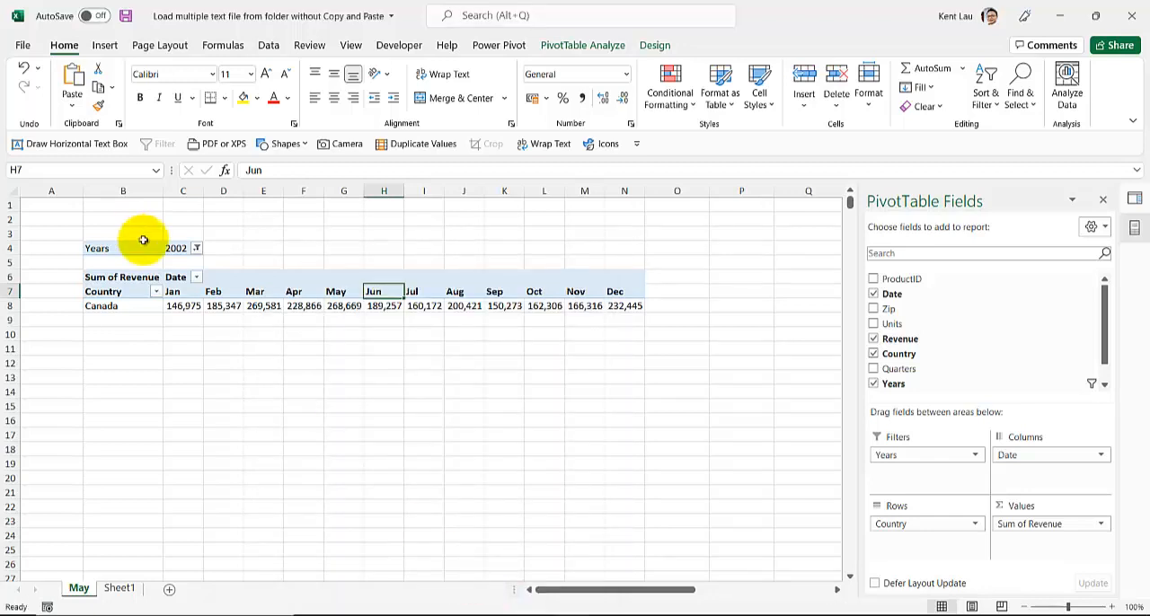
- Set the PivotTable's Years filter to 2004 and select Canada's February revenue value
click(197, 248)
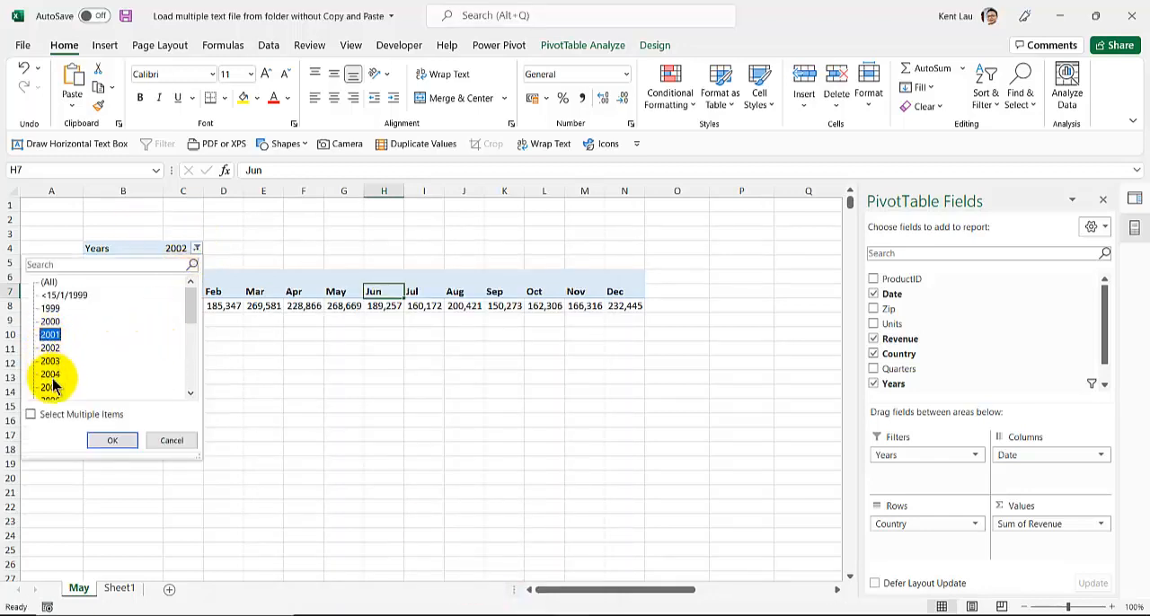
click(118, 435)
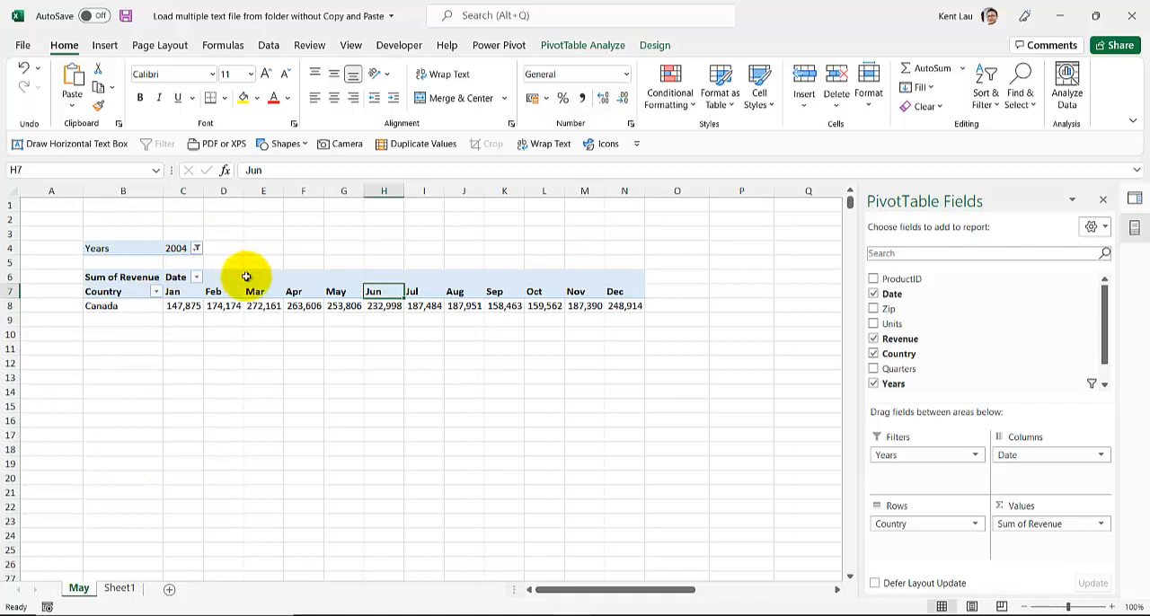
click(223, 306)
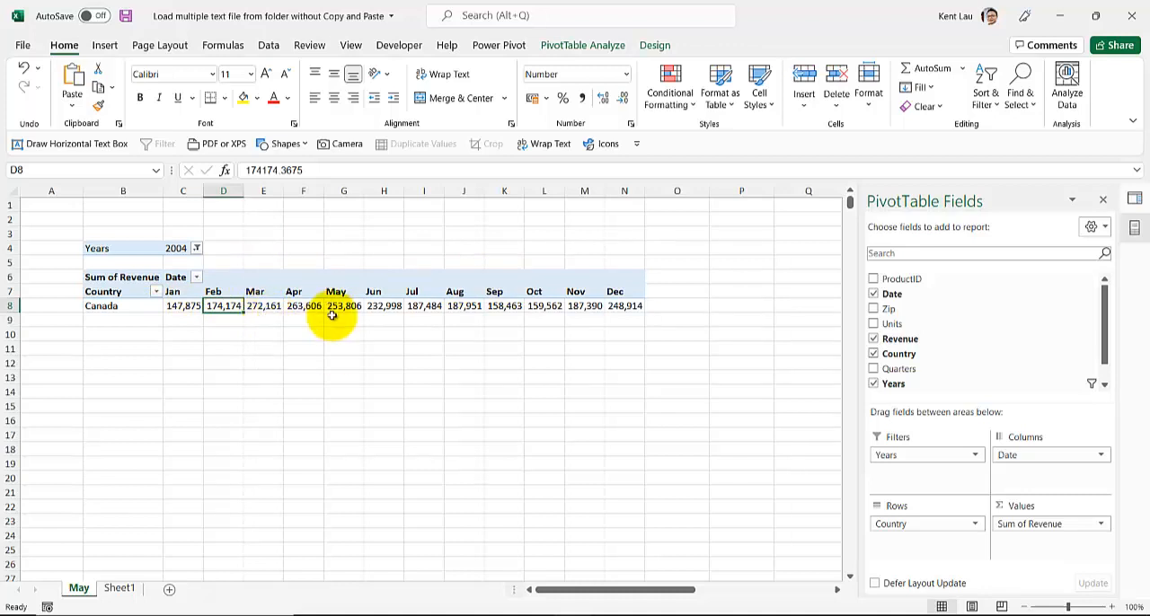
- Switch to the PowerQuery Idea Book presentation in PowerPoint to view the slide on combining multiple text files from a folder
mouse_move(355, 612)
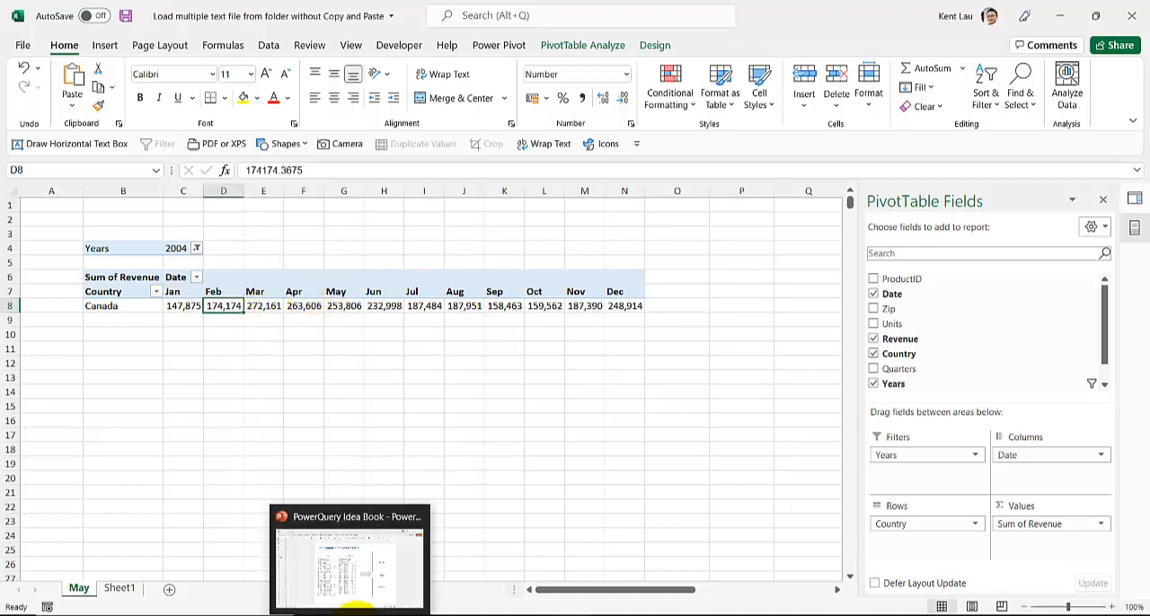
click(349, 580)
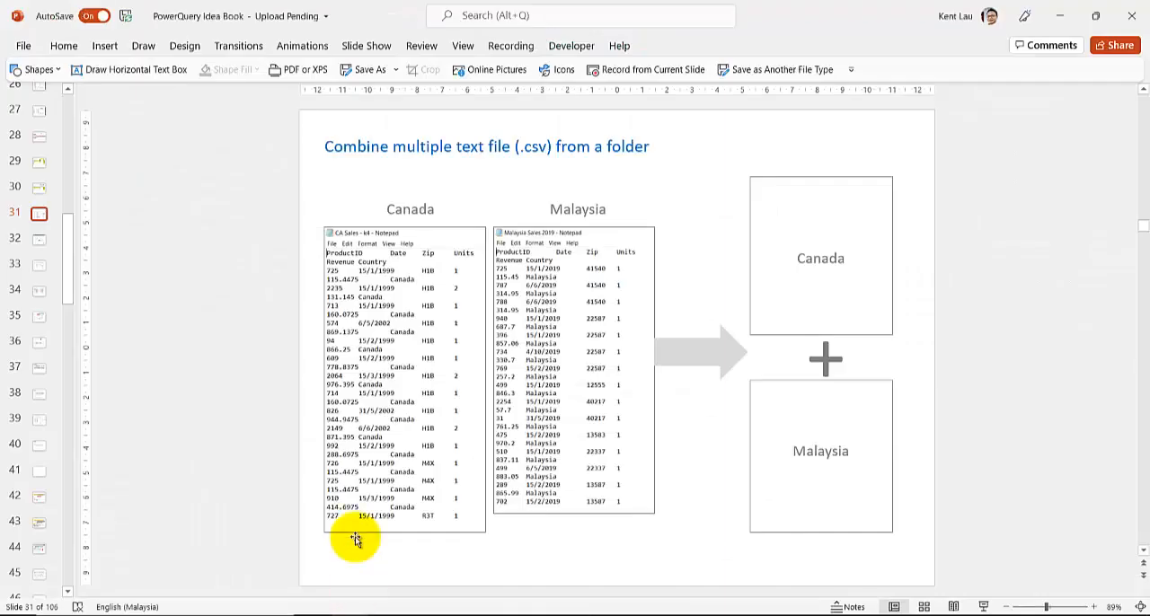